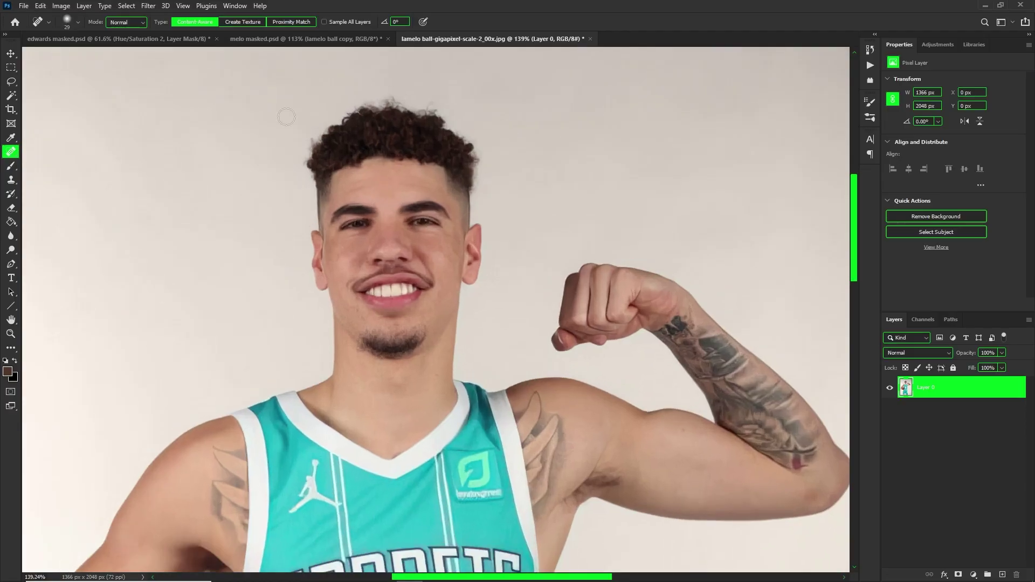
Step: Select the player as the subject and extend the selection freehand around the outer edge of his curly hair
{"action": "left_click", "coordinate": [124, 6]}
{"action": "left_click", "coordinate": [162, 132]}
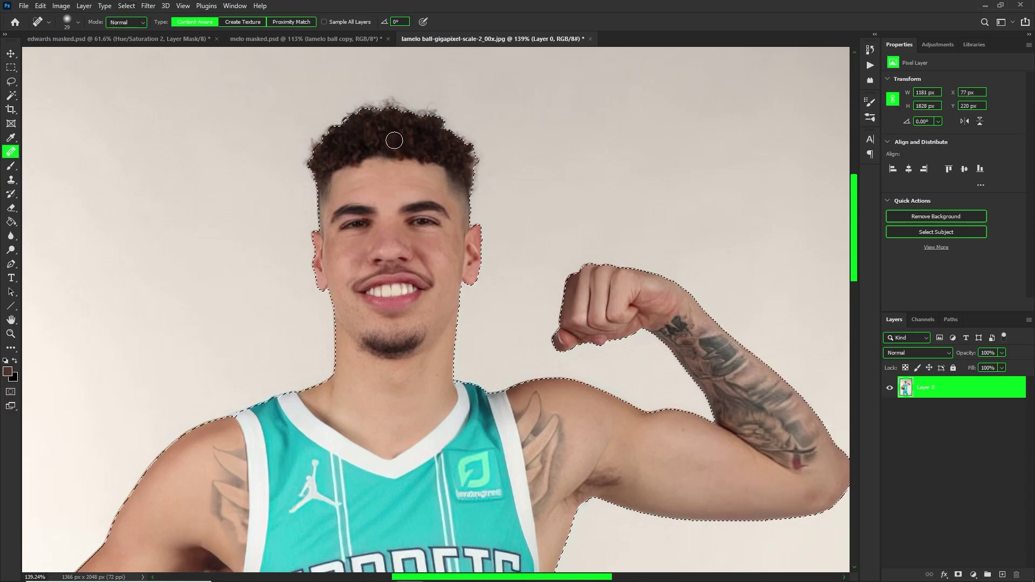
{"action": "scroll", "coordinate": [402, 162], "scroll_direction": "up", "scroll_amount": 2}
{"action": "key", "text": "l"}
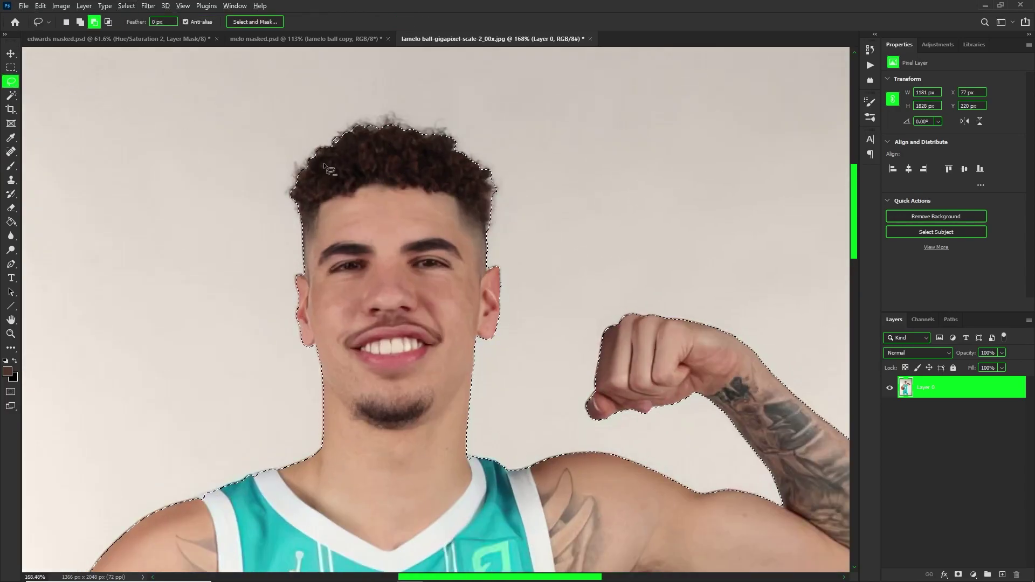
{"action": "scroll", "coordinate": [323, 143], "scroll_direction": "up", "scroll_amount": 5}
{"action": "mouse_move", "coordinate": [276, 225]}
{"action": "left_mouse_down"}
{"action": "mouse_move", "coordinate": [265, 211]}
{"action": "mouse_move", "coordinate": [275, 193]}
{"action": "left_mouse_up"}
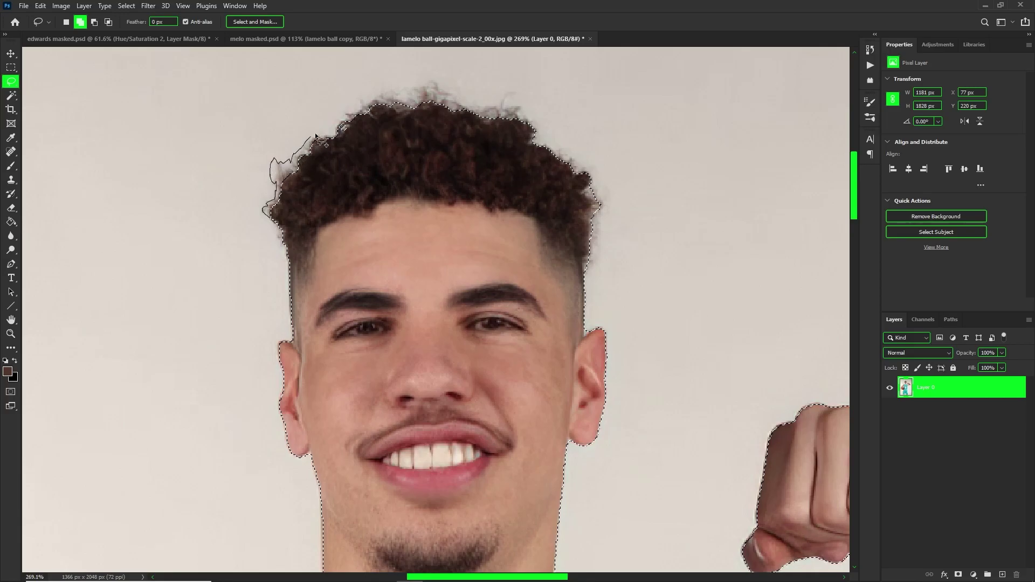
{"action": "left_click_drag", "start_coordinate": [341, 139], "coordinate": [353, 116]}
{"action": "left_click_drag", "start_coordinate": [407, 95], "coordinate": [430, 93]}
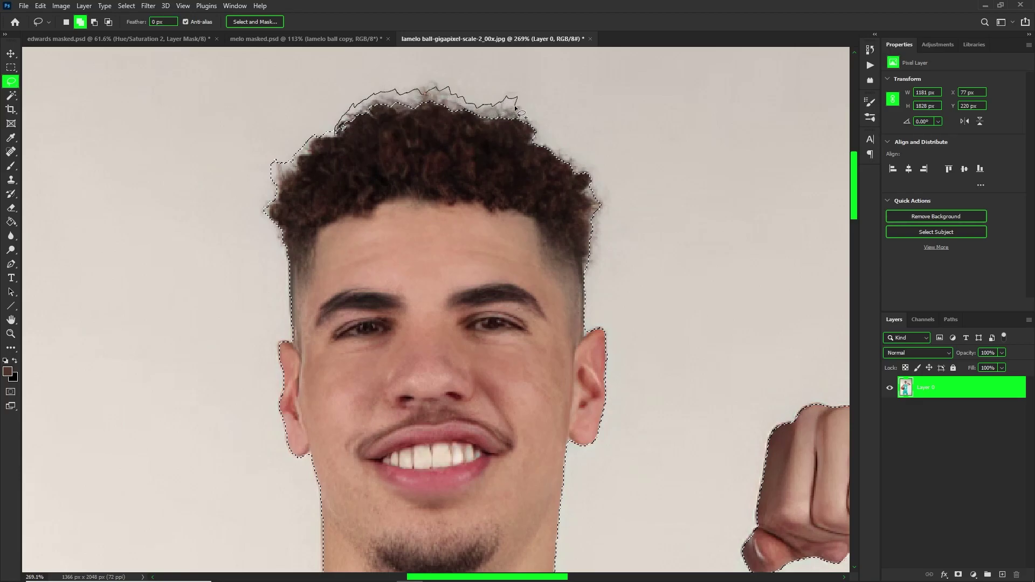
{"action": "left_click_drag", "start_coordinate": [548, 135], "coordinate": [538, 144]}
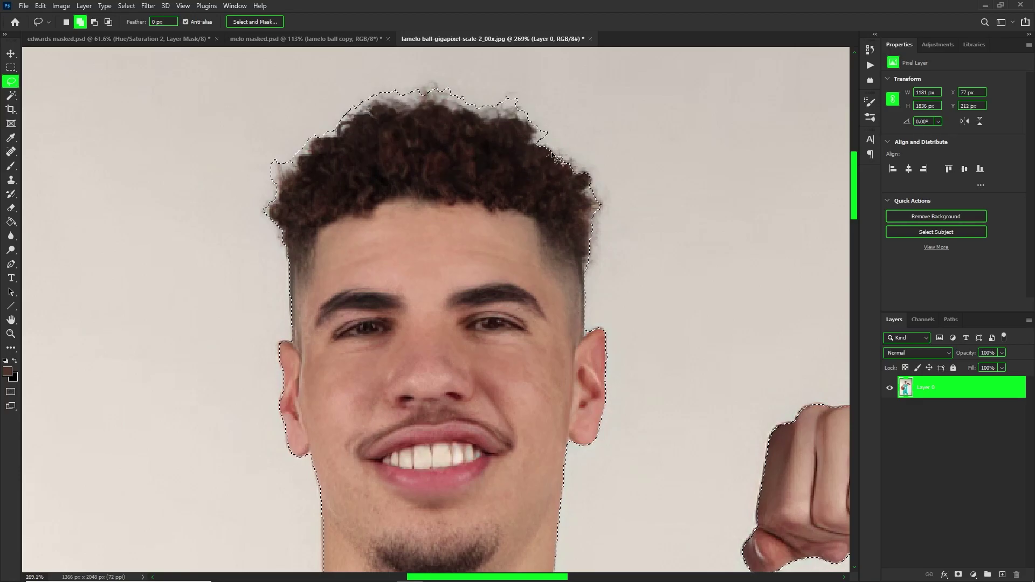
{"action": "left_click_drag", "start_coordinate": [528, 213], "coordinate": [598, 200]}
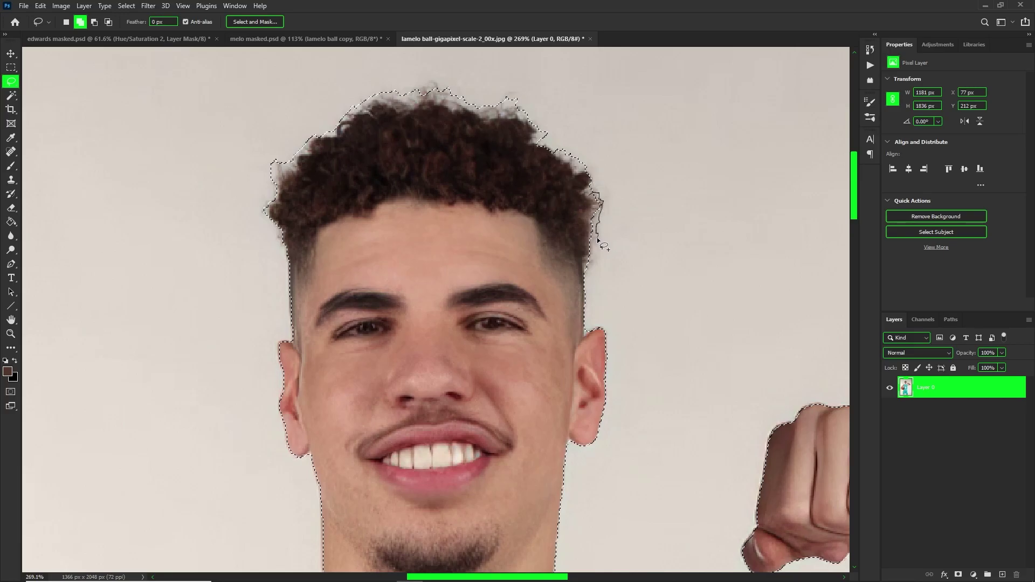
{"action": "mouse_move", "coordinate": [600, 265]}
{"action": "left_mouse_down"}
{"action": "mouse_move", "coordinate": [496, 252]}
{"action": "mouse_move", "coordinate": [486, 226]}
{"action": "left_mouse_up"}
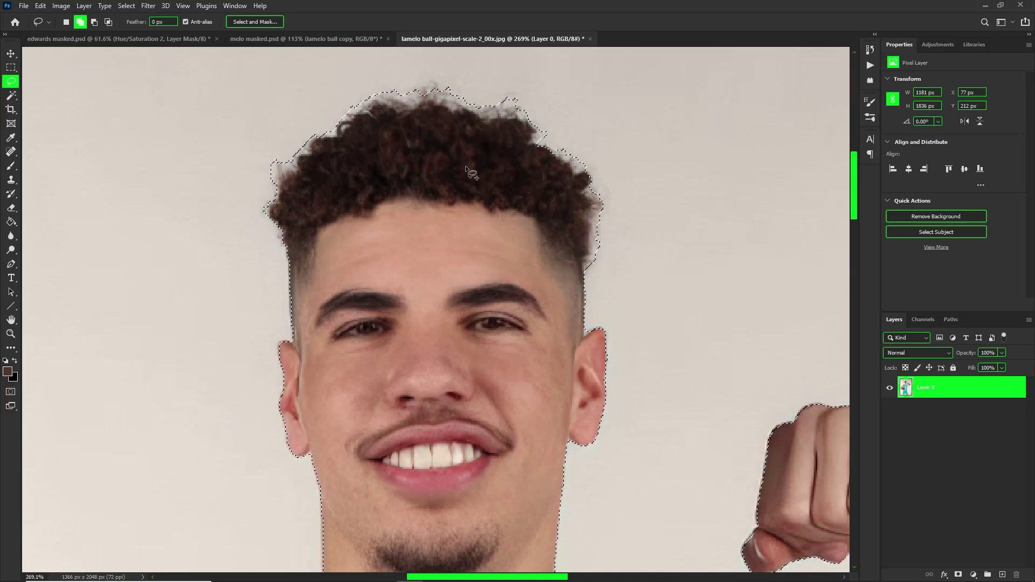
Step: Mask the layer with the selection and brush the Refine Edge tool along the whole hair outline
{"action": "left_click", "coordinate": [958, 574]}
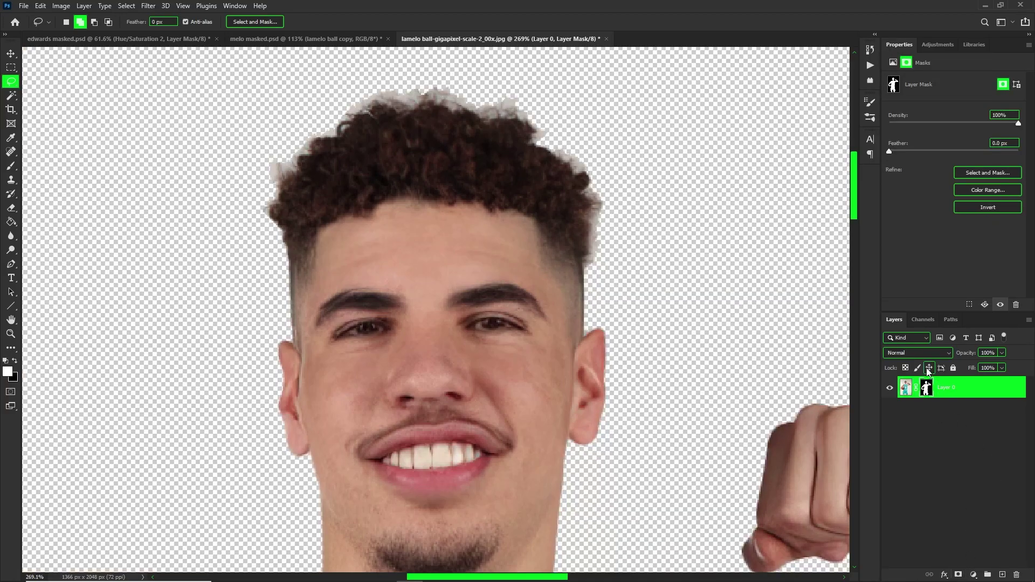
{"action": "double_click", "coordinate": [926, 387]}
{"action": "scroll", "coordinate": [257, 210], "scroll_direction": "up", "scroll_amount": 3}
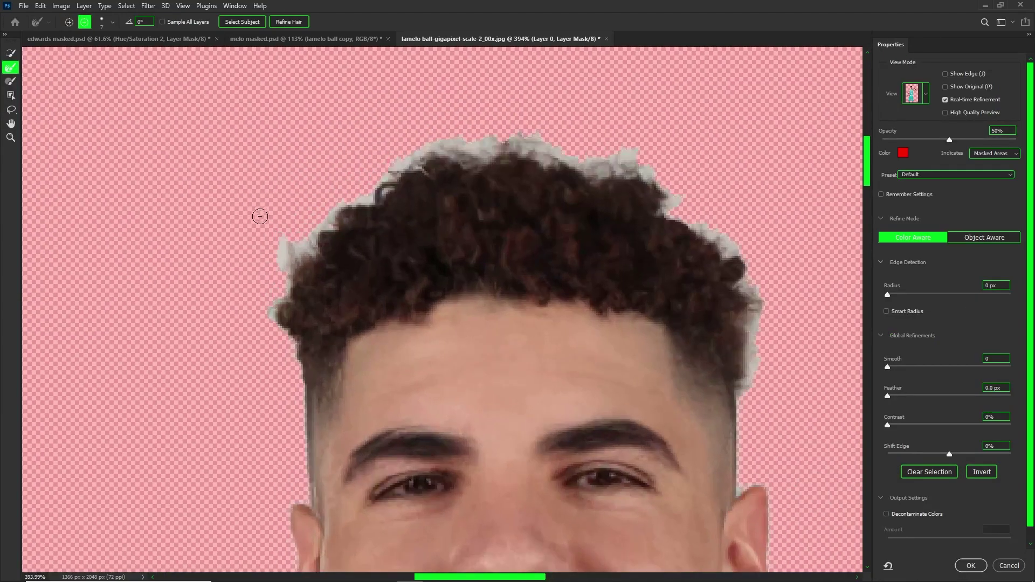
{"action": "left_click_drag", "start_coordinate": [279, 220], "coordinate": [279, 304]}
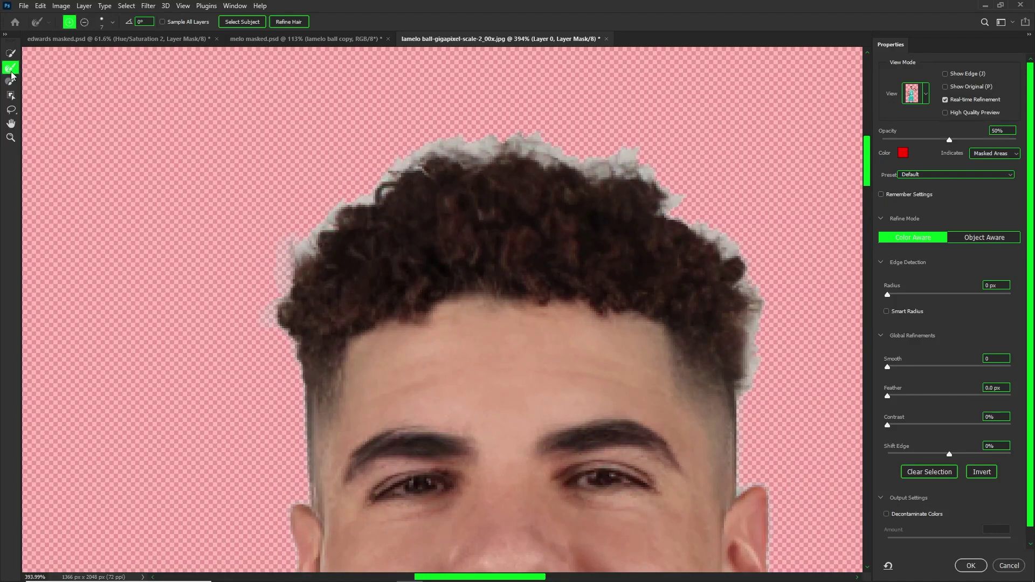
{"action": "mouse_move", "coordinate": [290, 256]}
{"action": "left_mouse_down"}
{"action": "mouse_move", "coordinate": [316, 252]}
{"action": "mouse_move", "coordinate": [308, 243]}
{"action": "mouse_move", "coordinate": [344, 204]}
{"action": "mouse_move", "coordinate": [382, 192]}
{"action": "mouse_move", "coordinate": [375, 180]}
{"action": "mouse_move", "coordinate": [449, 139]}
{"action": "mouse_move", "coordinate": [484, 158]}
{"action": "mouse_move", "coordinate": [522, 147]}
{"action": "mouse_move", "coordinate": [527, 162]}
{"action": "mouse_move", "coordinate": [590, 175]}
{"action": "mouse_move", "coordinate": [615, 165]}
{"action": "mouse_move", "coordinate": [653, 190]}
{"action": "mouse_move", "coordinate": [663, 218]}
{"action": "mouse_move", "coordinate": [700, 227]}
{"action": "mouse_move", "coordinate": [727, 261]}
{"action": "mouse_move", "coordinate": [745, 257]}
{"action": "mouse_move", "coordinate": [752, 341]}
{"action": "mouse_move", "coordinate": [741, 399]}
{"action": "left_mouse_up"}
{"action": "scroll", "coordinate": [469, 302], "scroll_direction": "down", "scroll_amount": 2, "text": "alt"}
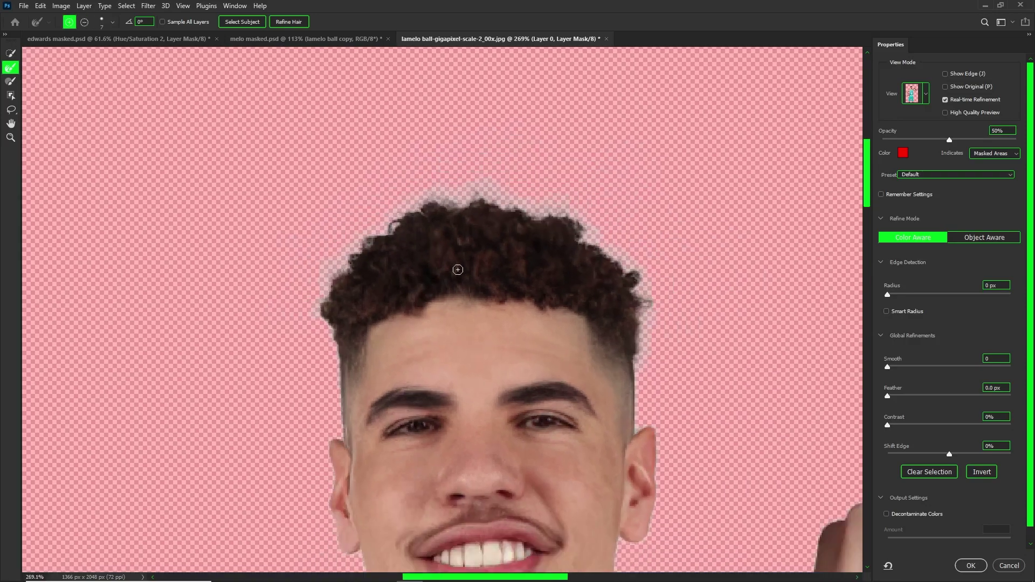
{"action": "scroll", "coordinate": [647, 378], "scroll_direction": "up", "scroll_amount": 2, "text": "alt"}
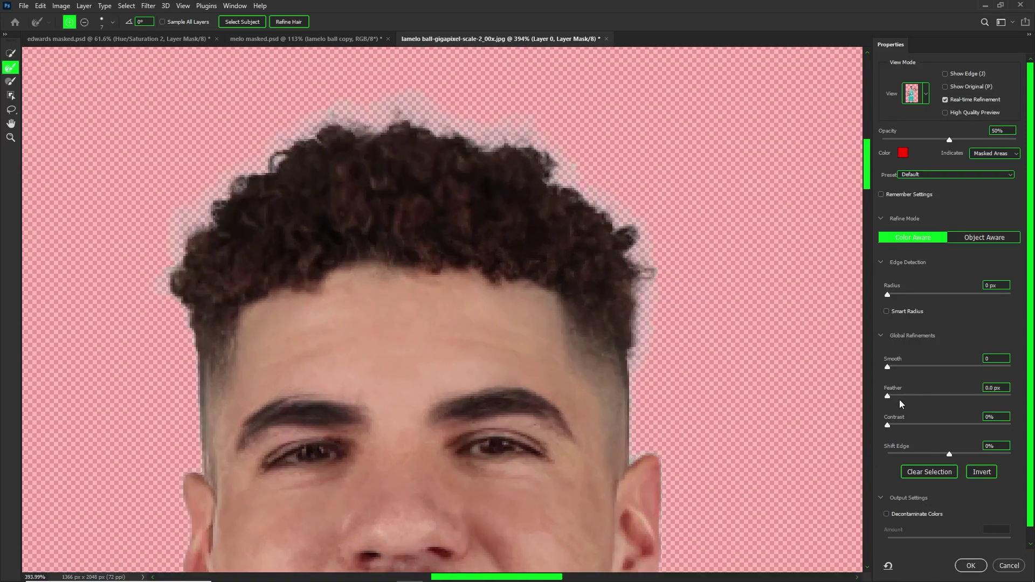
Step: Decontaminate colors by 82% and output the refined mask to a new layer with layer mask
{"action": "left_click", "coordinate": [934, 514]}
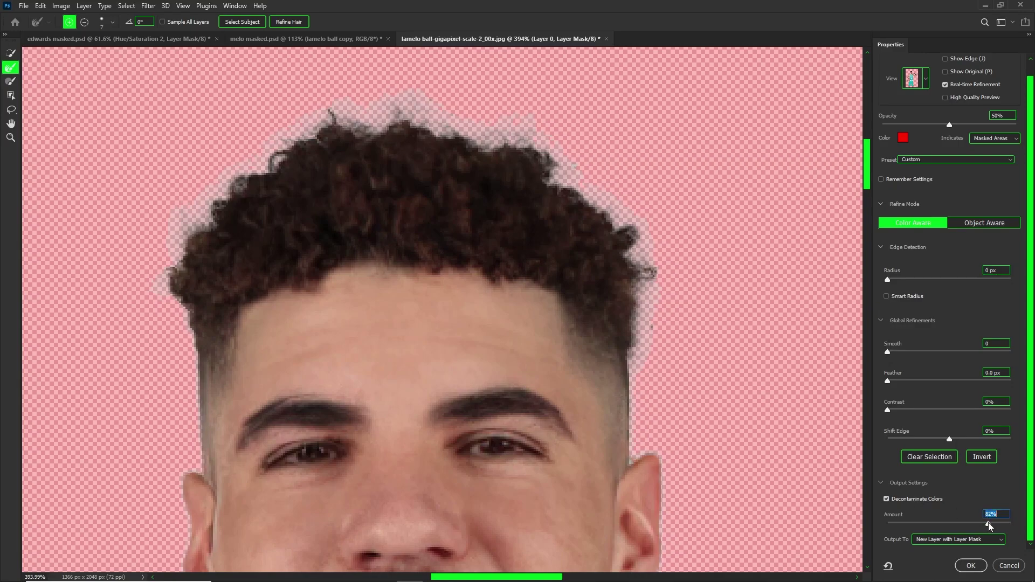
{"action": "left_click", "coordinate": [970, 565]}
{"action": "scroll", "coordinate": [316, 239], "scroll_direction": "down", "scroll_amount": 3, "text": "alt"}
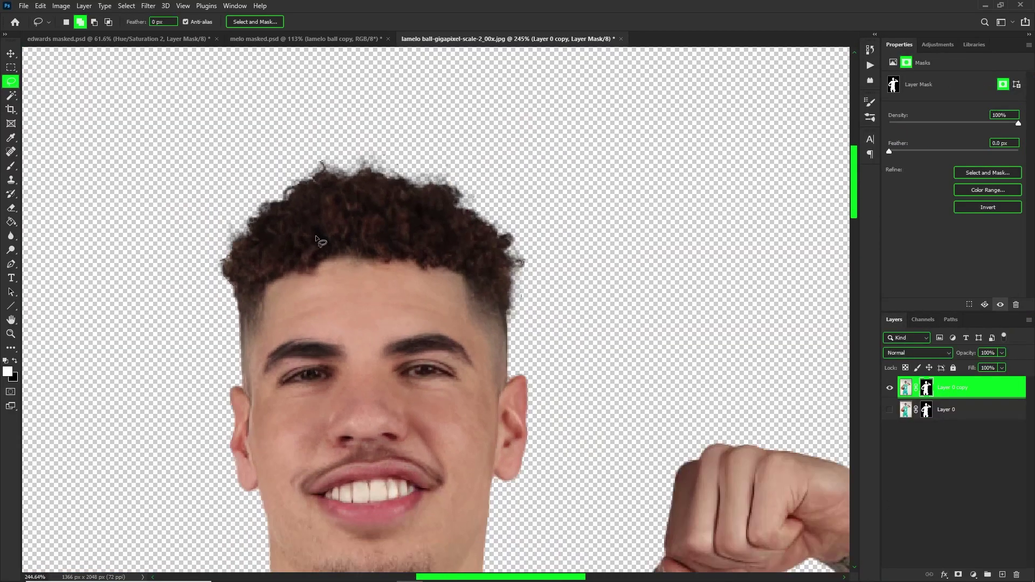
Step: Add an empty layer beneath the refined cutout and fill it with black
{"action": "key", "text": "v"}
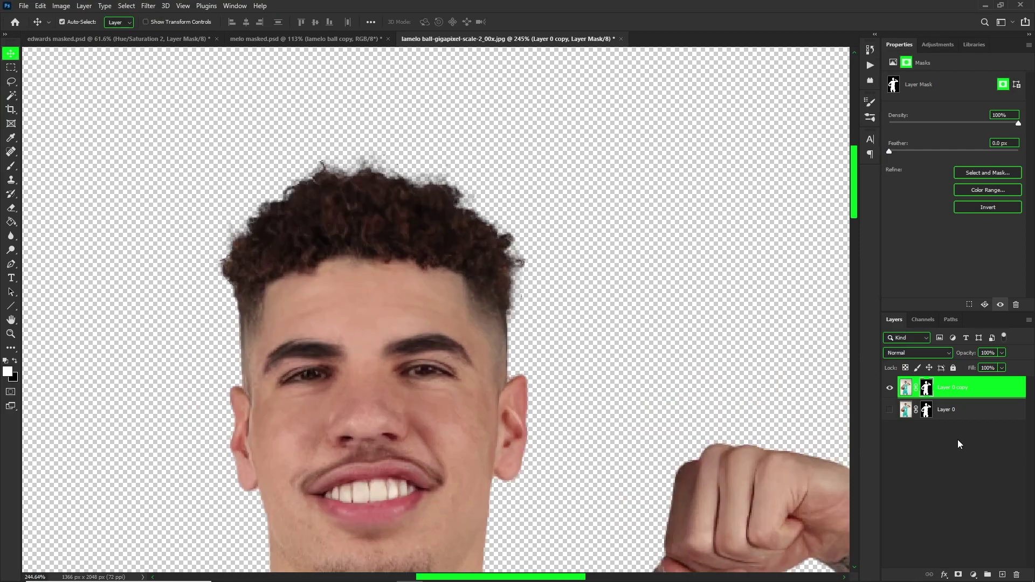
{"action": "left_click", "coordinate": [1004, 575], "text": "ctrl"}
{"action": "key", "text": "g"}
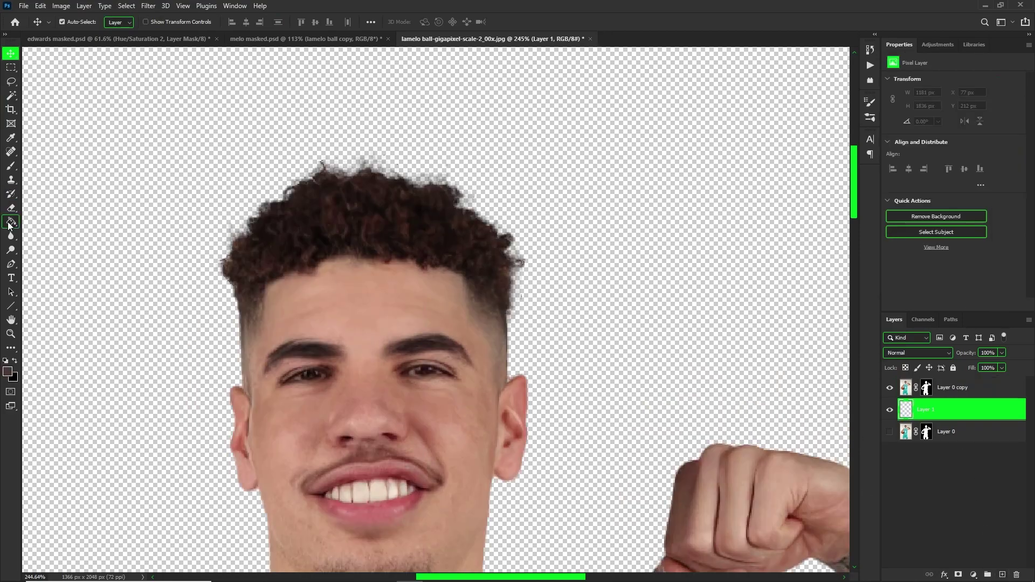
{"action": "left_click", "coordinate": [99, 294]}
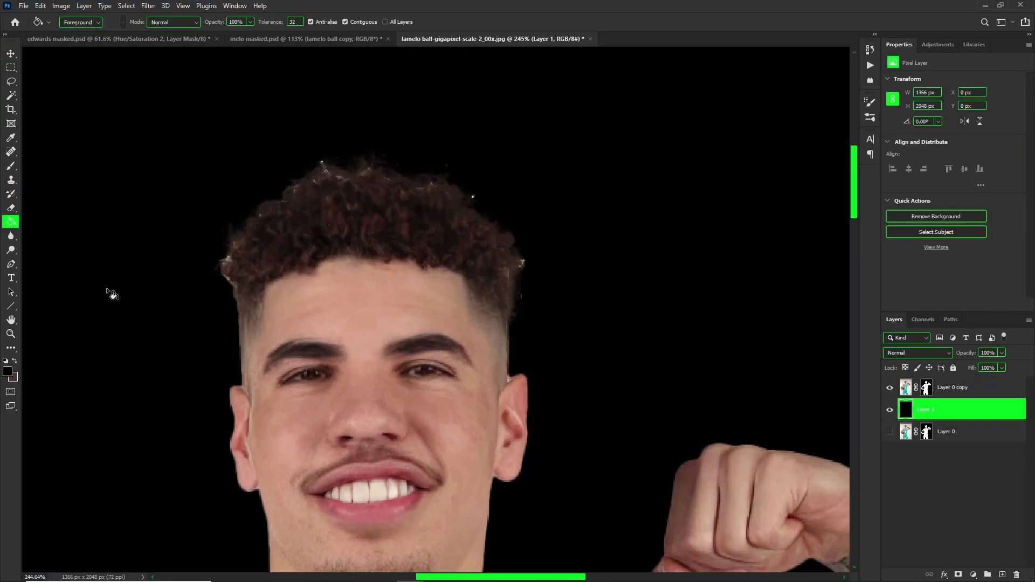
Step: Reopen the cutout's layer mask for refinement and brush the Refine Edge tool over the light fringes around the hair
{"action": "scroll", "coordinate": [343, 205], "scroll_direction": "up", "scroll_amount": 1, "text": "alt"}
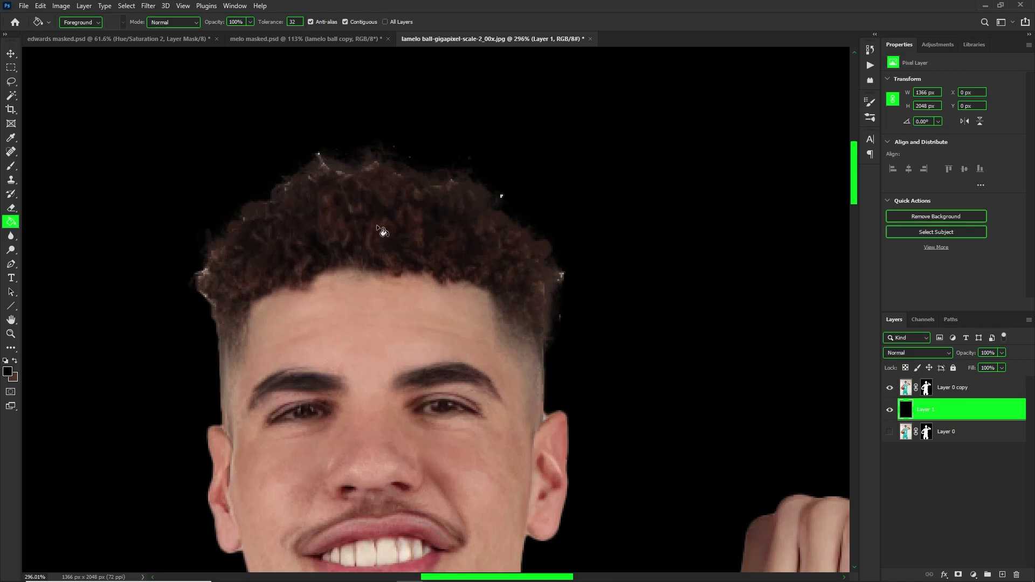
{"action": "scroll", "coordinate": [312, 174], "scroll_direction": "down", "scroll_amount": 7, "text": "alt"}
{"action": "scroll", "coordinate": [329, 174], "scroll_direction": "up", "scroll_amount": 8, "text": "alt"}
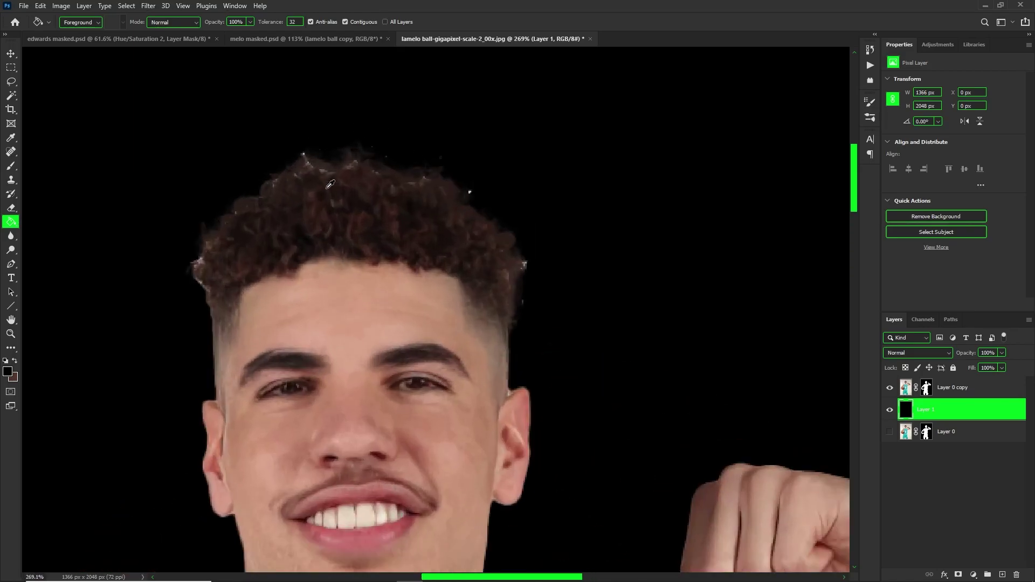
{"action": "left_click", "coordinate": [924, 388]}
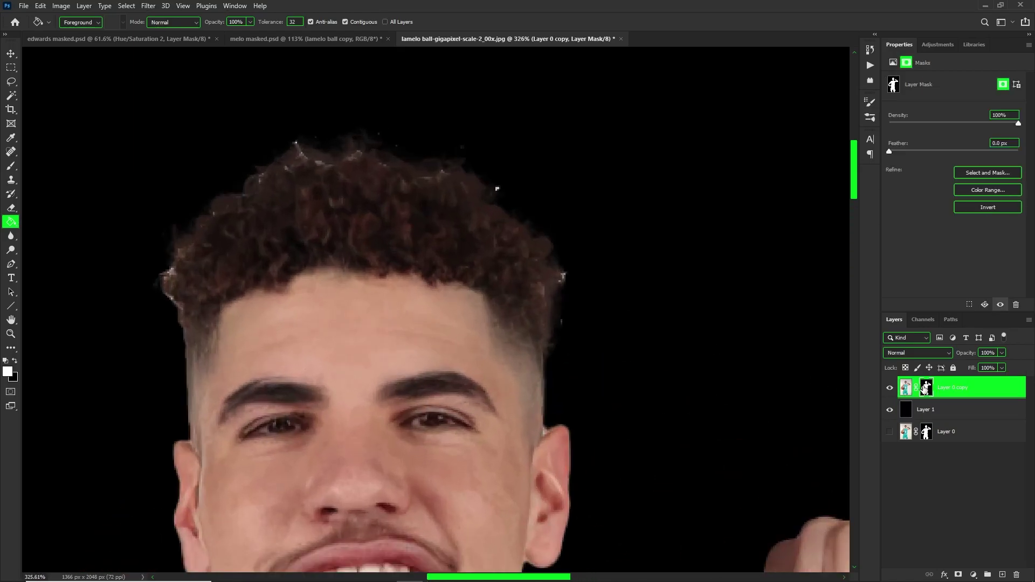
{"action": "left_click", "coordinate": [906, 387]}
{"action": "double_click", "coordinate": [924, 388]}
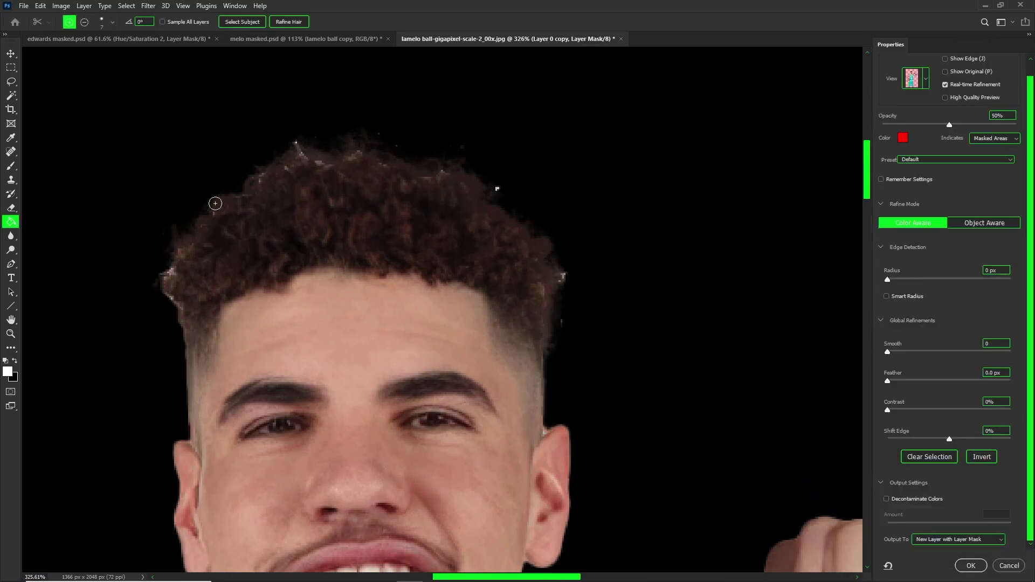
{"action": "scroll", "coordinate": [172, 274], "scroll_direction": "up", "scroll_amount": 3}
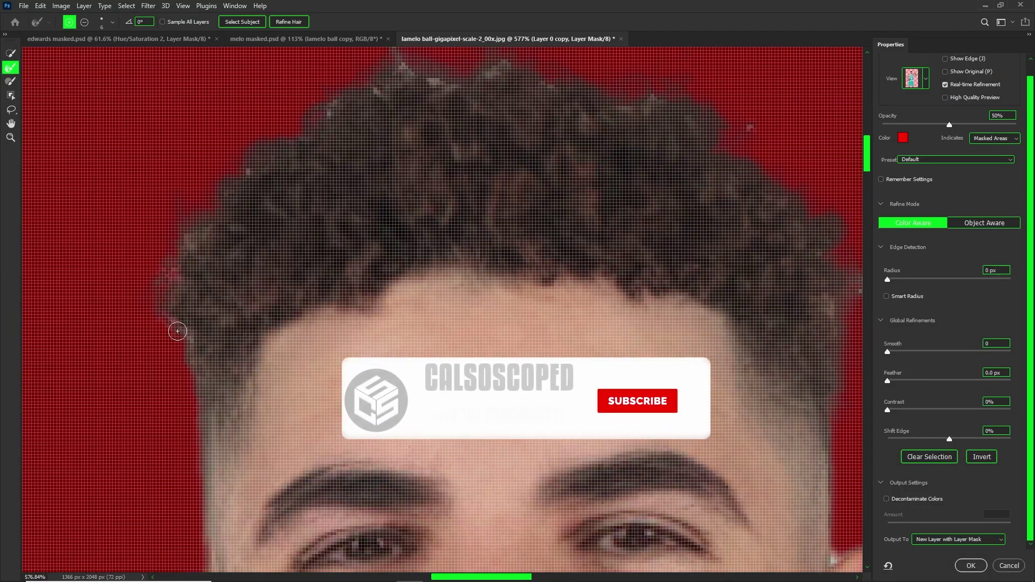
{"action": "scroll", "coordinate": [265, 196], "scroll_direction": "down", "scroll_amount": 3}
{"action": "mouse_move", "coordinate": [325, 162]}
{"action": "left_mouse_down"}
{"action": "mouse_move", "coordinate": [344, 171]}
{"action": "mouse_move", "coordinate": [364, 175]}
{"action": "mouse_move", "coordinate": [394, 157]}
{"action": "mouse_move", "coordinate": [488, 188]}
{"action": "mouse_move", "coordinate": [494, 175]}
{"action": "mouse_move", "coordinate": [612, 295]}
{"action": "mouse_move", "coordinate": [626, 286]}
{"action": "mouse_move", "coordinate": [593, 240]}
{"action": "mouse_move", "coordinate": [543, 201]}
{"action": "left_mouse_up"}
{"action": "mouse_move", "coordinate": [288, 209]}
{"action": "left_mouse_down"}
{"action": "mouse_move", "coordinate": [287, 180]}
{"action": "mouse_move", "coordinate": [309, 177]}
{"action": "mouse_move", "coordinate": [250, 215]}
{"action": "left_mouse_up"}
Step: Decontaminate colors at 100% and output the cutout to another new layer with layer mask
{"action": "left_click", "coordinate": [916, 498]}
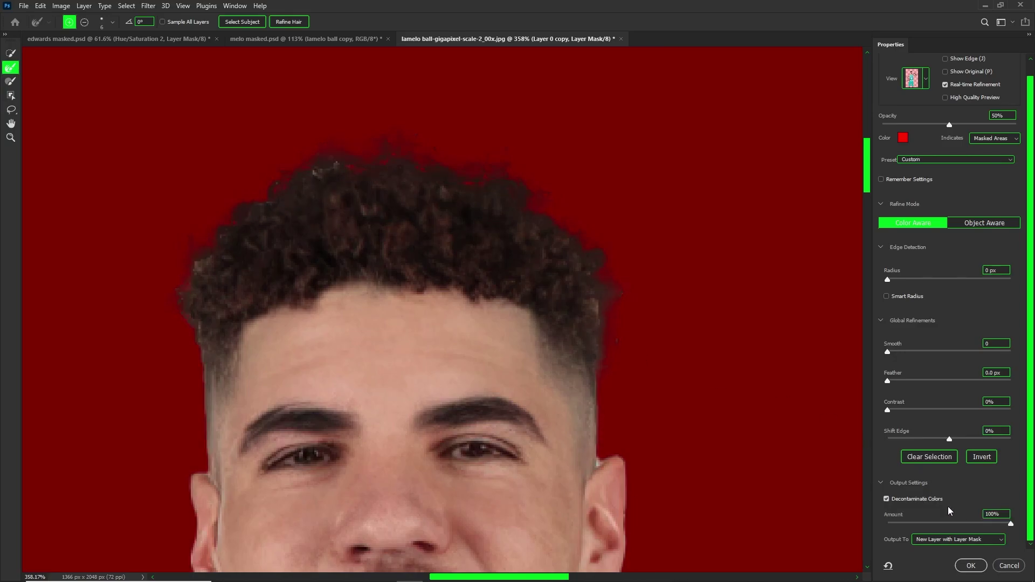
{"action": "left_click", "coordinate": [970, 566]}
{"action": "scroll", "coordinate": [389, 270], "scroll_direction": "down", "scroll_amount": 3}
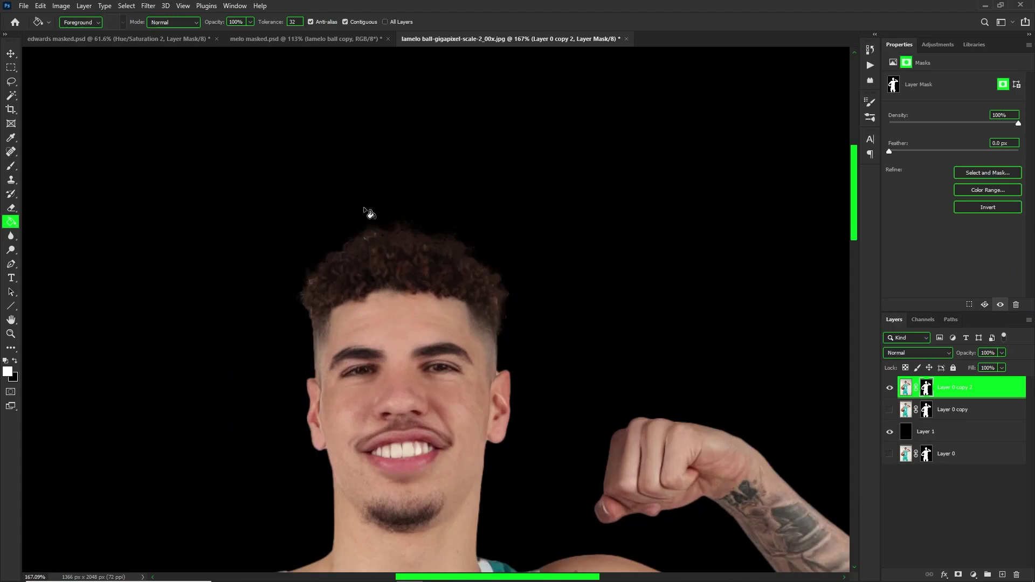
{"action": "scroll", "coordinate": [442, 295], "scroll_direction": "down", "scroll_amount": 3}
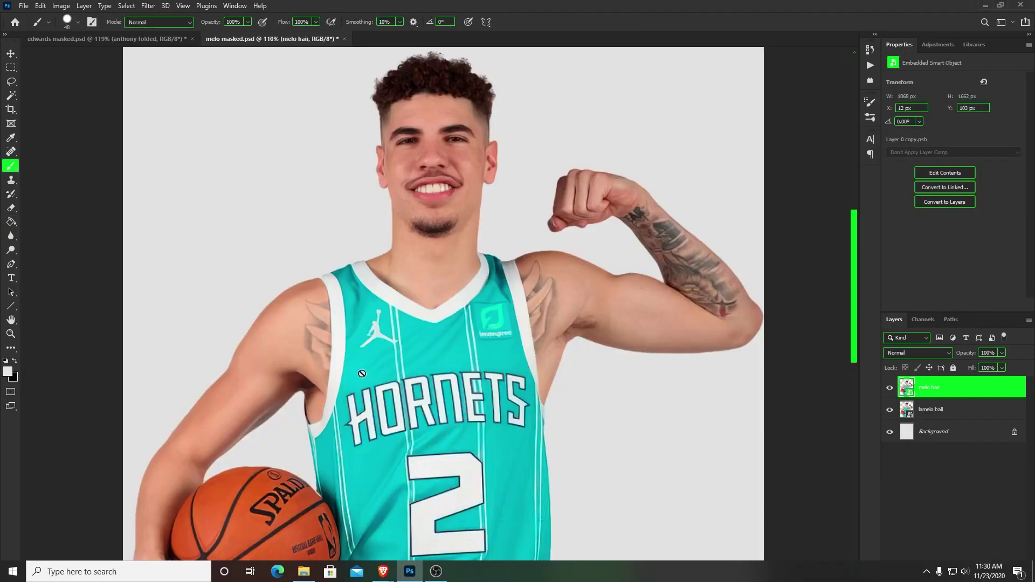
{"action": "scroll", "coordinate": [487, 214], "scroll_direction": "up", "scroll_amount": 2}
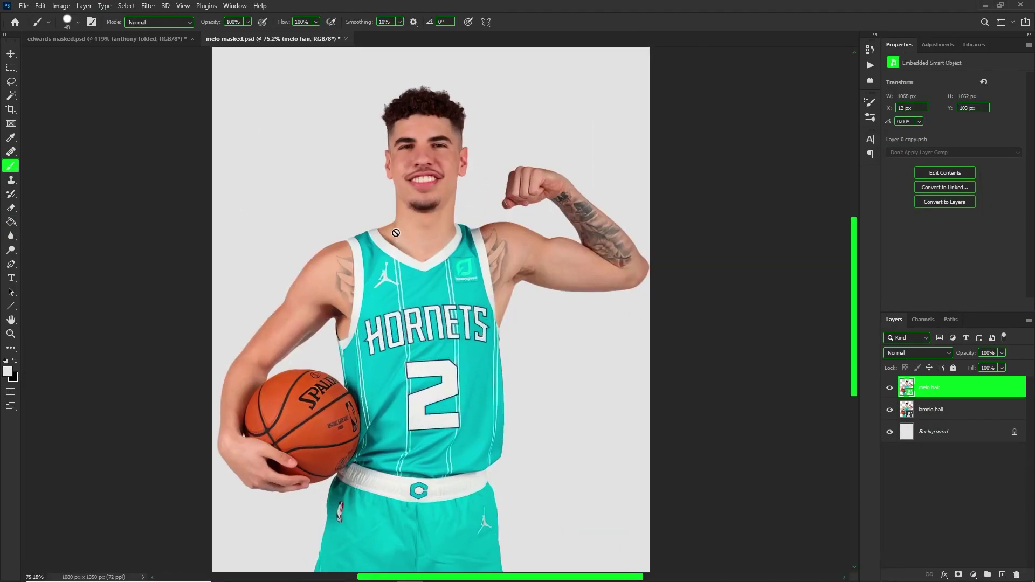
{"action": "key", "text": "v"}
{"action": "mouse_move", "coordinate": [427, 215]}
{"action": "left_mouse_down"}
{"action": "mouse_move", "coordinate": [453, 145]}
{"action": "mouse_move", "coordinate": [360, 167]}
{"action": "mouse_move", "coordinate": [295, 194]}
{"action": "mouse_move", "coordinate": [290, 209]}
{"action": "left_mouse_up"}
{"action": "left_click_drag", "start_coordinate": [523, 236], "coordinate": [656, 244]}
{"action": "key", "text": "ctrl+z"}
{"action": "key", "text": "ctrl+z"}
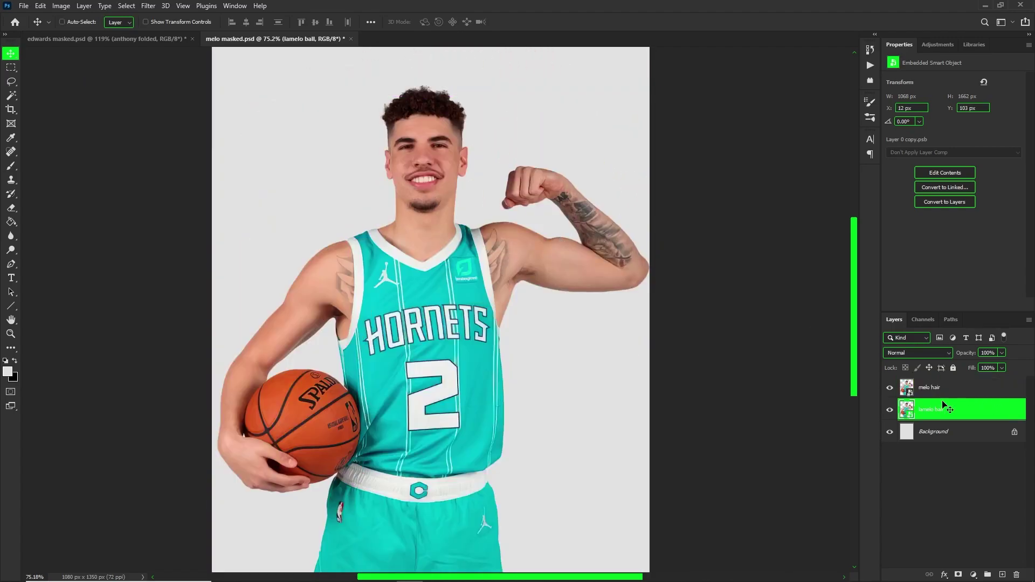
Step: Give the lamelo ball layer a red color label
{"action": "right_click", "coordinate": [948, 409]}
{"action": "left_click", "coordinate": [820, 487]}
{"action": "right_click", "coordinate": [953, 408]}
{"action": "left_click", "coordinate": [833, 488]}
Step: Mask the melo hair layer to a freehand selection around the hair and forehead, and check it with the lamelo ball layer temporarily hidden
{"action": "left_click", "coordinate": [929, 388]}
{"action": "scroll", "coordinate": [675, 294], "scroll_direction": "up", "scroll_amount": 5}
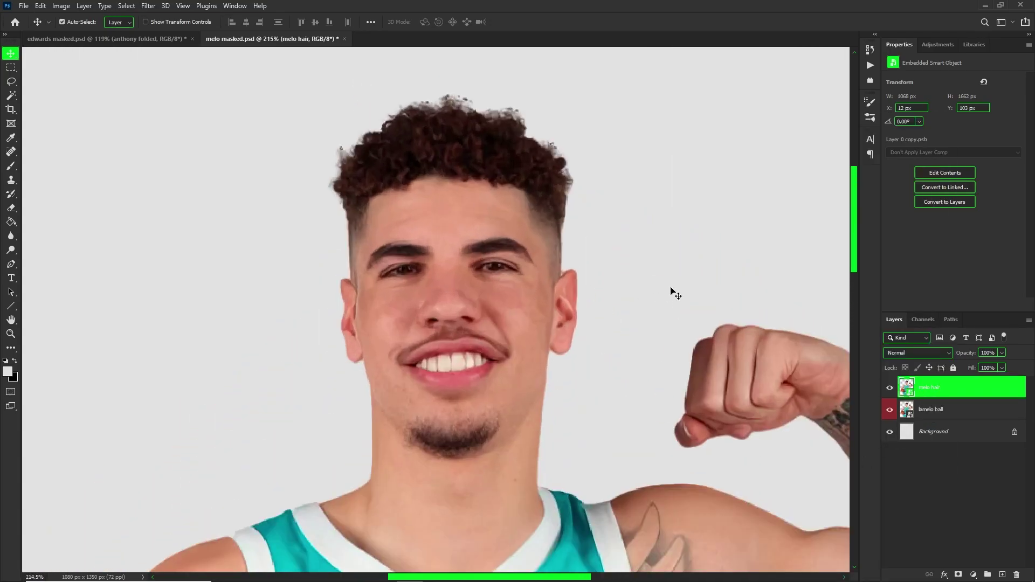
{"action": "left_click", "coordinate": [10, 83]}
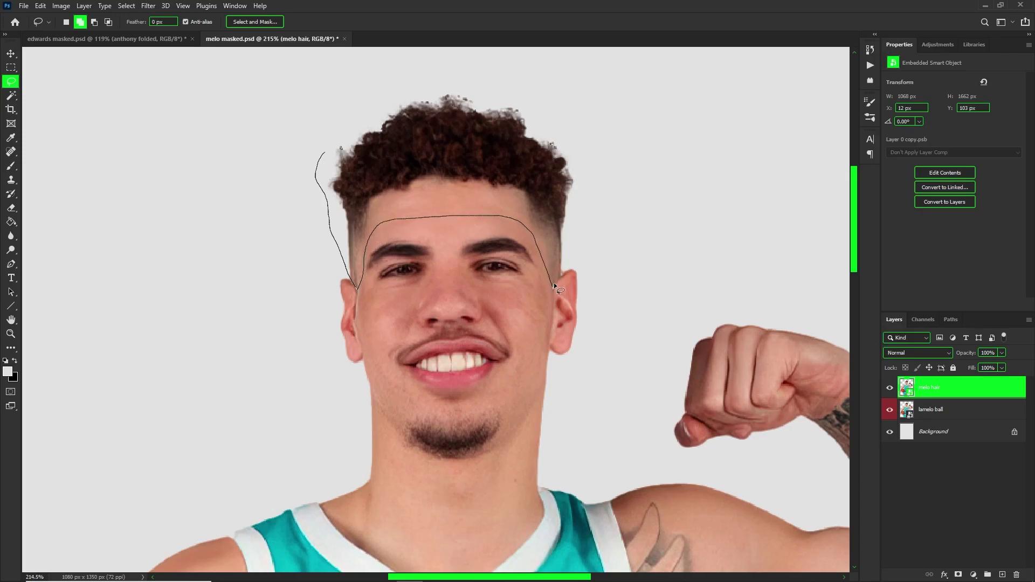
{"action": "mouse_move", "coordinate": [540, 81]}
{"action": "left_mouse_down"}
{"action": "mouse_move", "coordinate": [291, 114]}
{"action": "mouse_move", "coordinate": [275, 146]}
{"action": "left_mouse_up"}
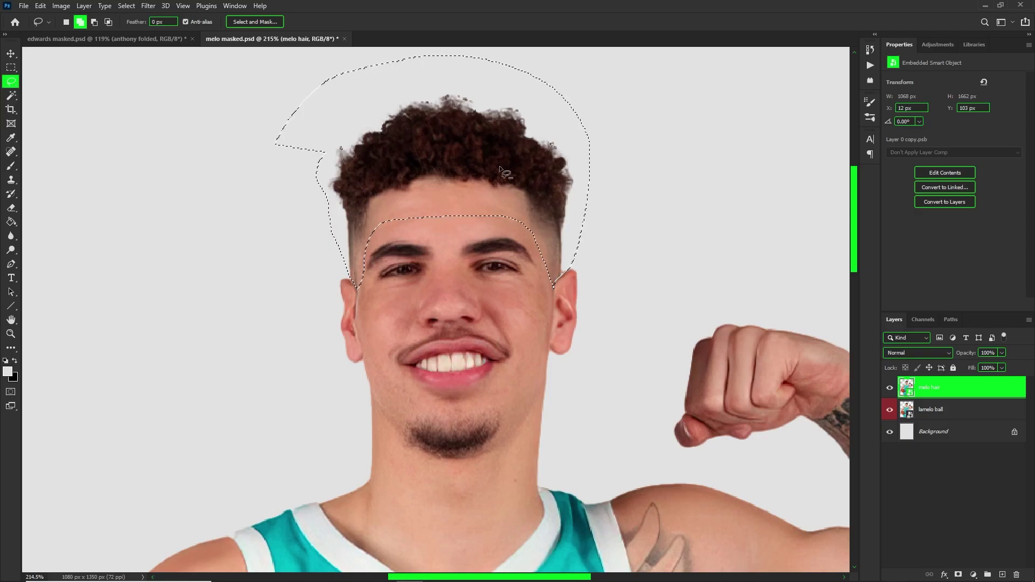
{"action": "scroll", "coordinate": [384, 134], "scroll_direction": "down", "scroll_amount": 3}
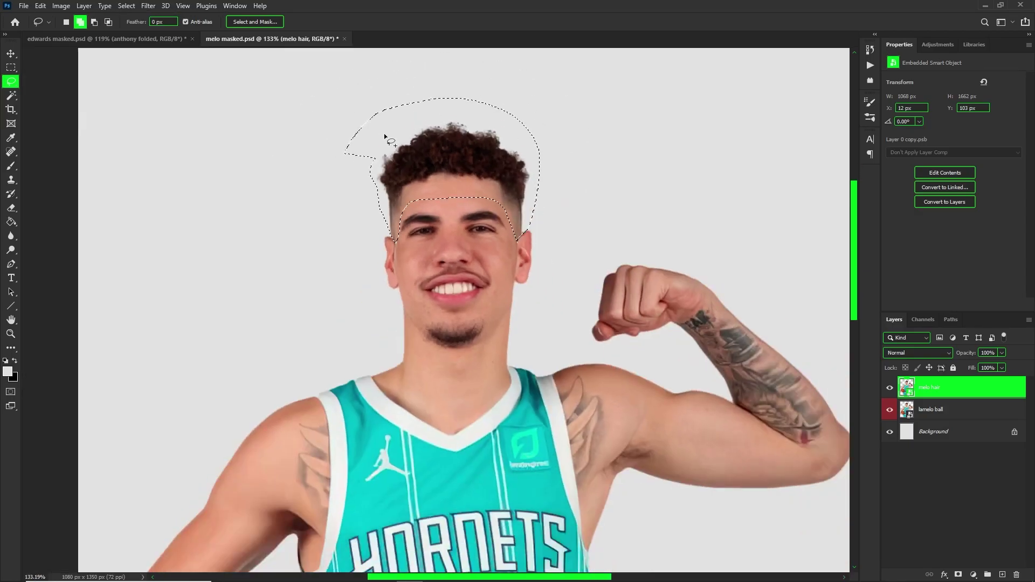
{"action": "left_click", "coordinate": [959, 570]}
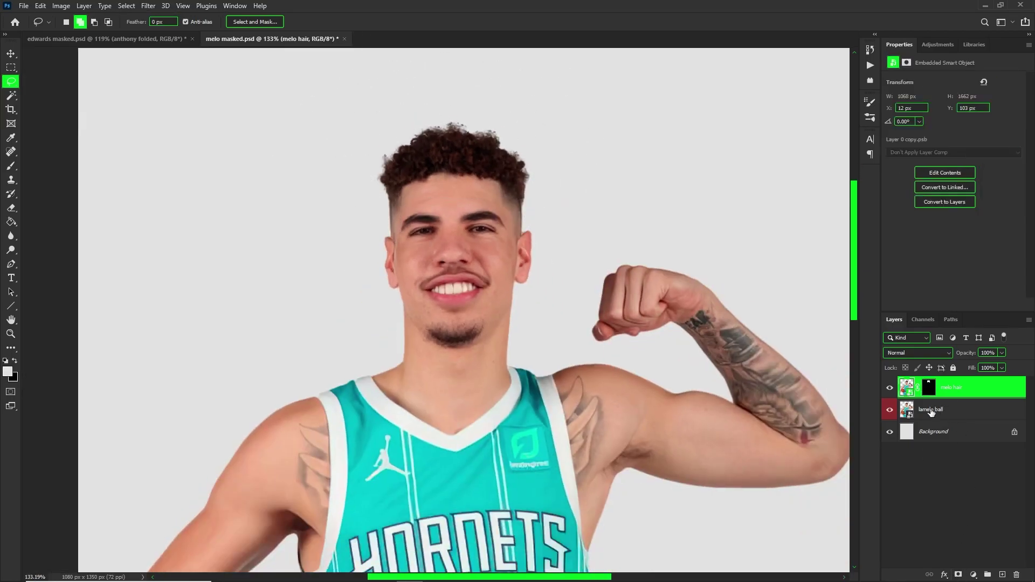
{"action": "left_click", "coordinate": [889, 410]}
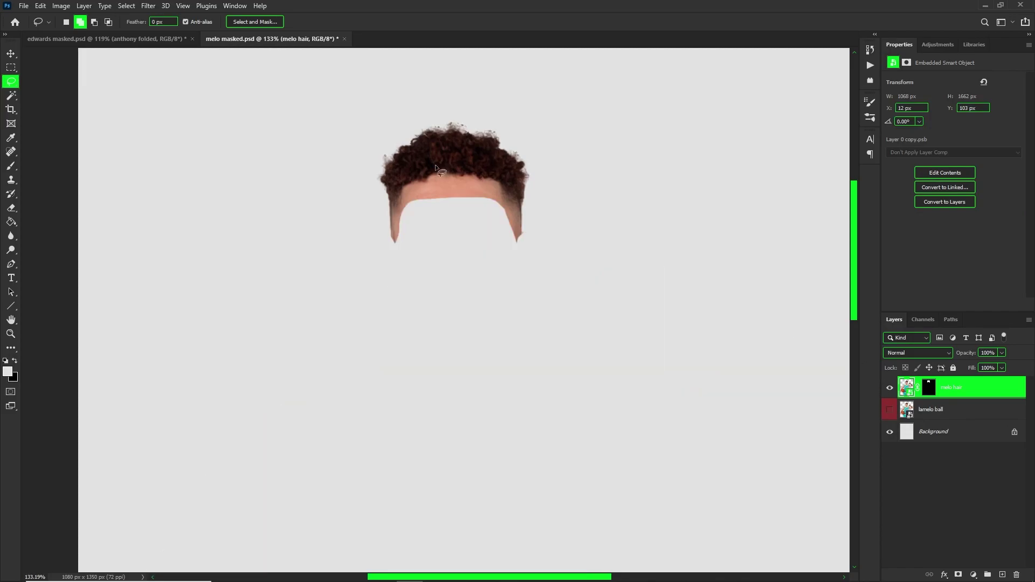
{"action": "left_click", "coordinate": [889, 410]}
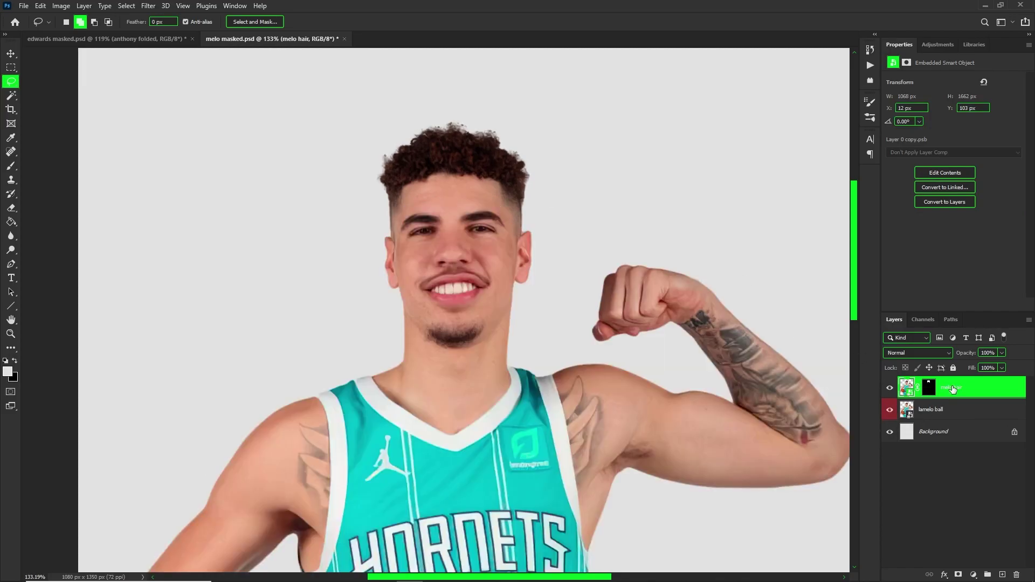
Step: Copy the masked melo hair layer from melo masked.psd into the edwards masked.psd document
{"action": "right_click", "coordinate": [953, 392]}
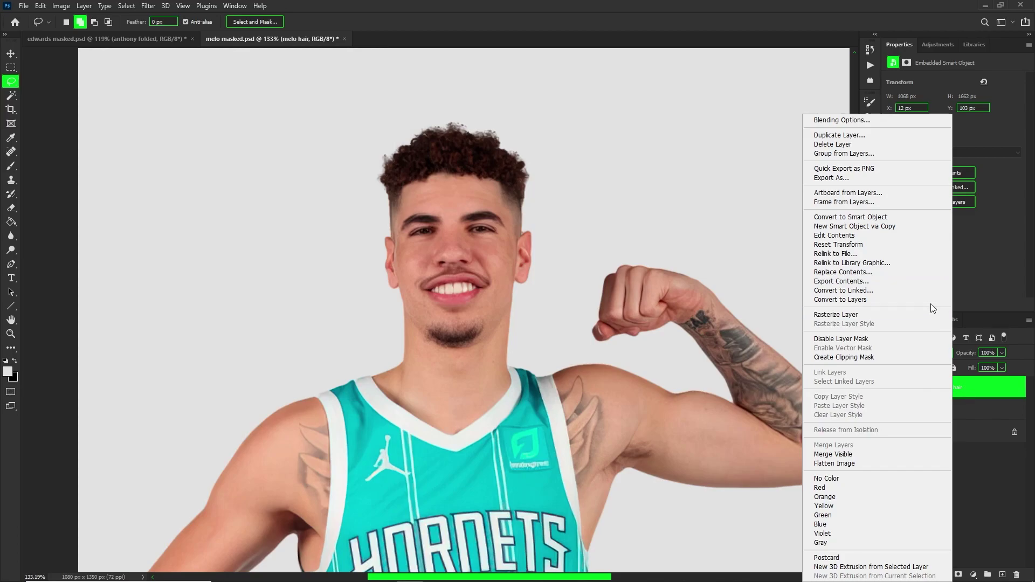
{"action": "left_click", "coordinate": [964, 393]}
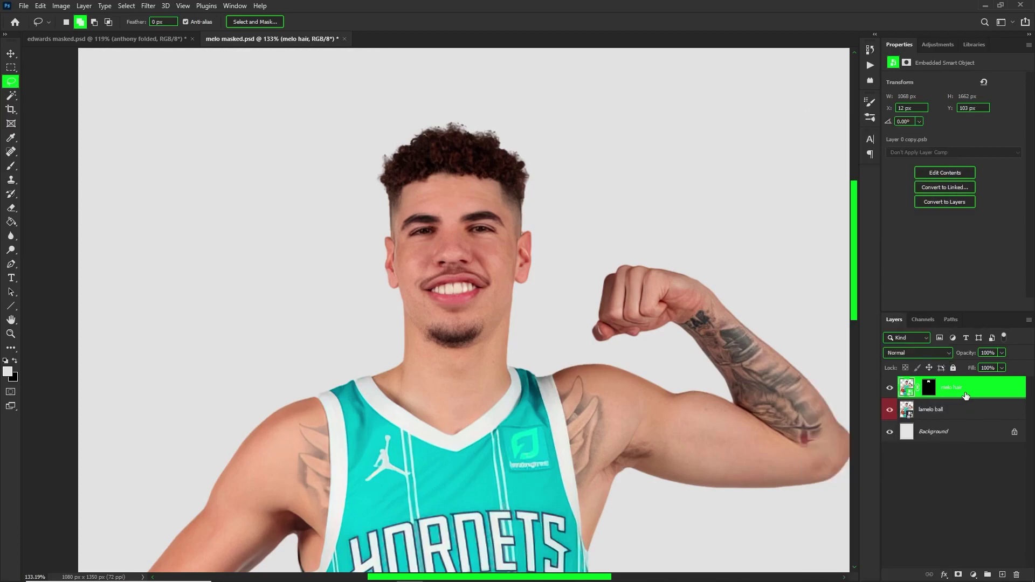
{"action": "left_click", "coordinate": [142, 39]}
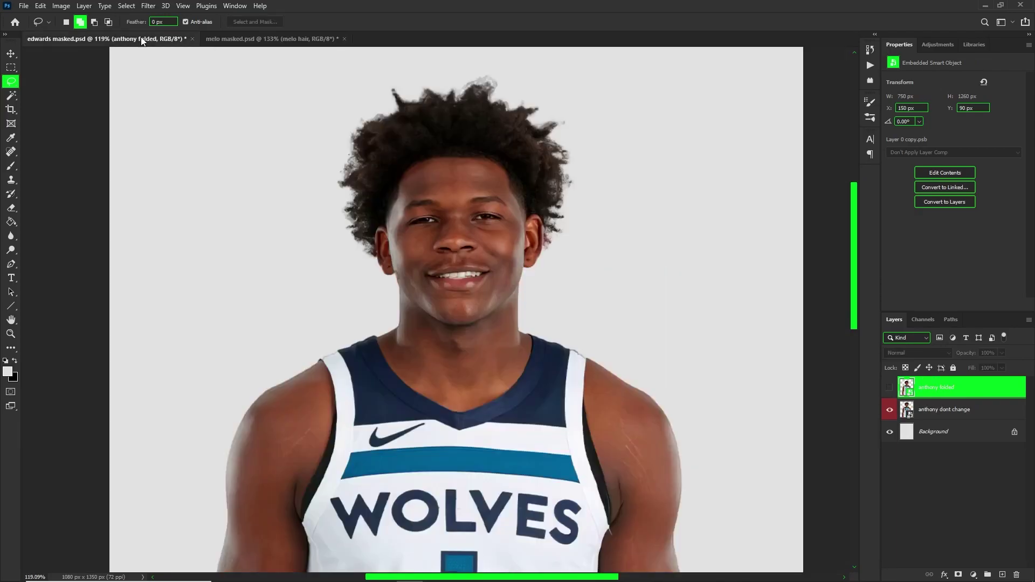
{"action": "key", "text": "ctrl+v"}
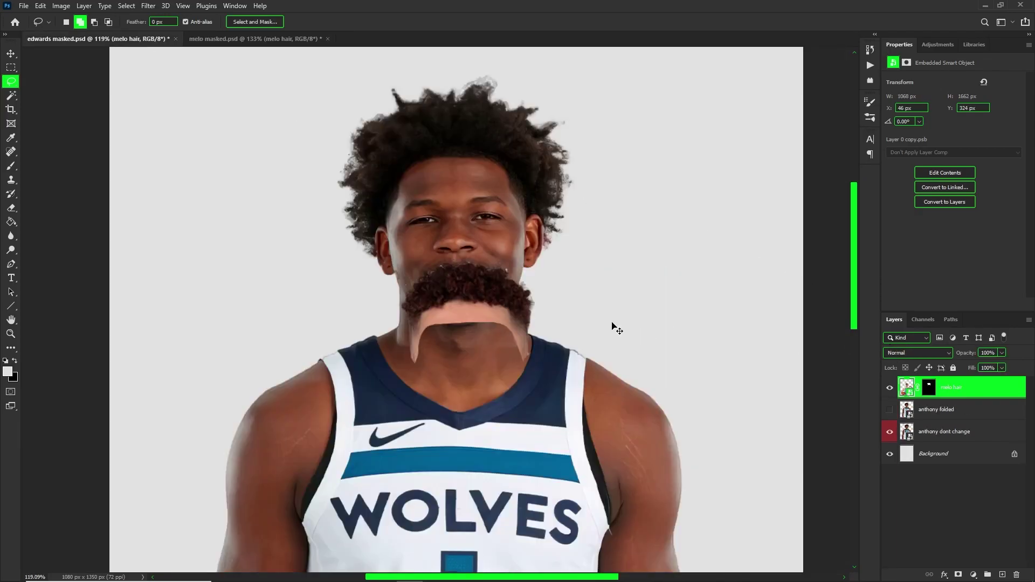
Step: Scale the pasted melo hair layer to about 116.5% and position it over the player's forehead and head
{"action": "key", "text": "ctrl+t"}
{"action": "left_click_drag", "start_coordinate": [496, 305], "coordinate": [506, 174]}
{"action": "left_click_drag", "start_coordinate": [144, 416], "coordinate": [32, 414]}
{"action": "left_click_drag", "start_coordinate": [453, 263], "coordinate": [492, 341]}
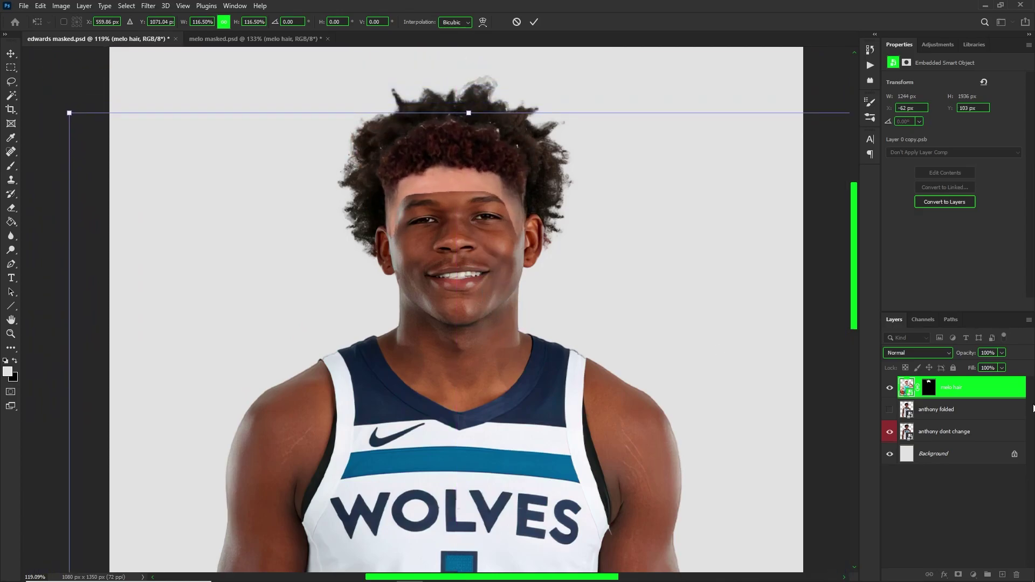
{"action": "key", "text": "Return"}
{"action": "key", "text": "l"}
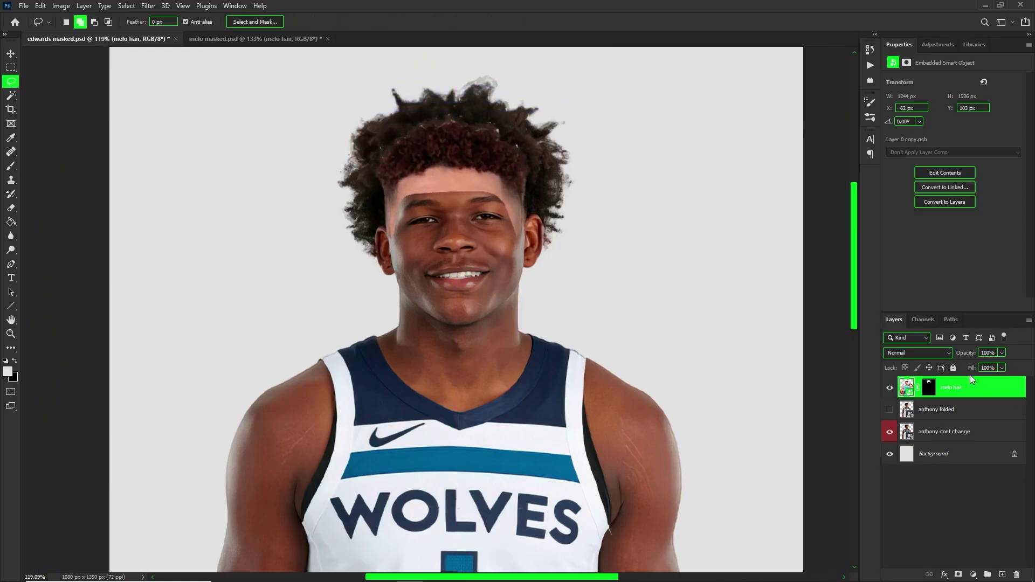
Step: Convert the melo hair layer, including its mask, into a smart object
{"action": "right_click", "coordinate": [955, 387]}
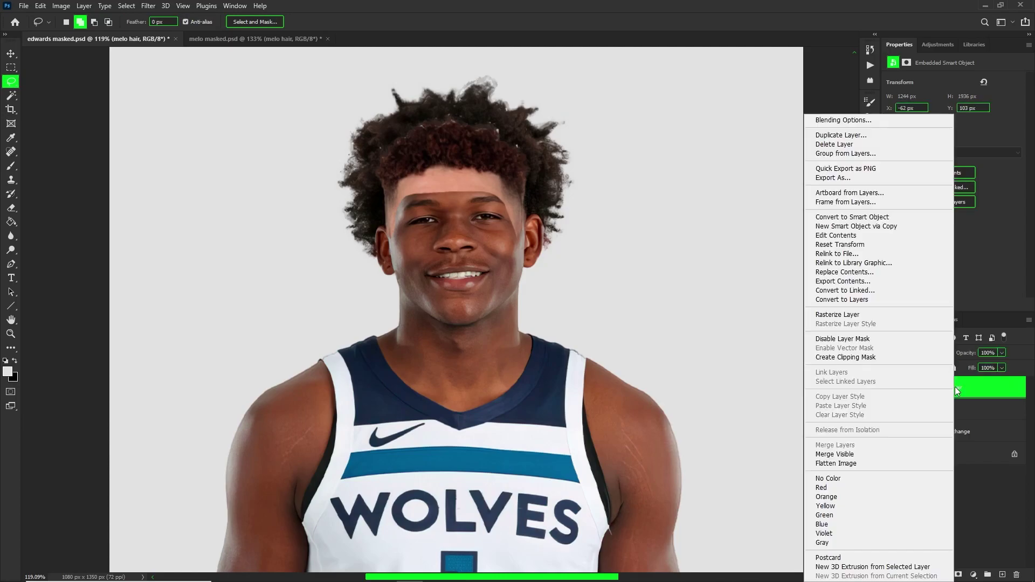
{"action": "left_click", "coordinate": [859, 216]}
{"action": "right_click", "coordinate": [951, 389]}
{"action": "left_click", "coordinate": [858, 216]}
{"action": "scroll", "coordinate": [462, 168], "scroll_direction": "up", "scroll_amount": 2}
{"action": "key", "text": "v"}
{"action": "mouse_move", "coordinate": [482, 222]}
{"action": "left_mouse_down"}
{"action": "mouse_move", "coordinate": [429, 170]}
{"action": "mouse_move", "coordinate": [425, 218]}
{"action": "left_mouse_up"}
{"action": "key", "text": "ctrl+z"}
Step: Start a free transform on the melo hair layer and lower its opacity to 41%
{"action": "key", "text": "ctrl+t"}
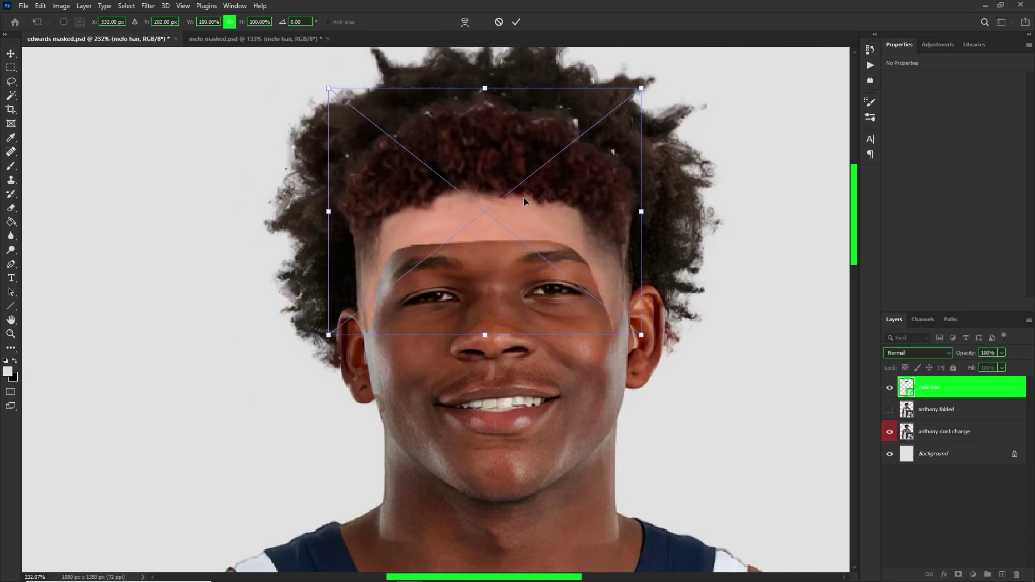
{"action": "left_click", "coordinate": [1004, 353]}
{"action": "mouse_move", "coordinate": [991, 364]}
{"action": "left_mouse_down"}
{"action": "mouse_move", "coordinate": [977, 364]}
{"action": "mouse_move", "coordinate": [991, 365]}
{"action": "left_mouse_up"}
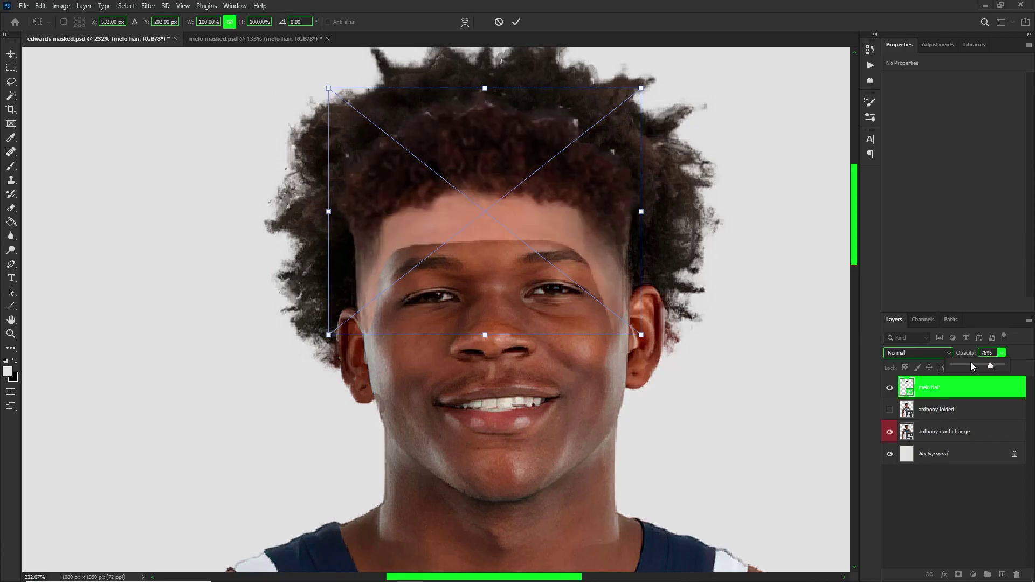
Step: Warp the melo hair so its hairline and sides follow the forehead and temples of the face underneath
{"action": "right_click", "coordinate": [431, 250]}
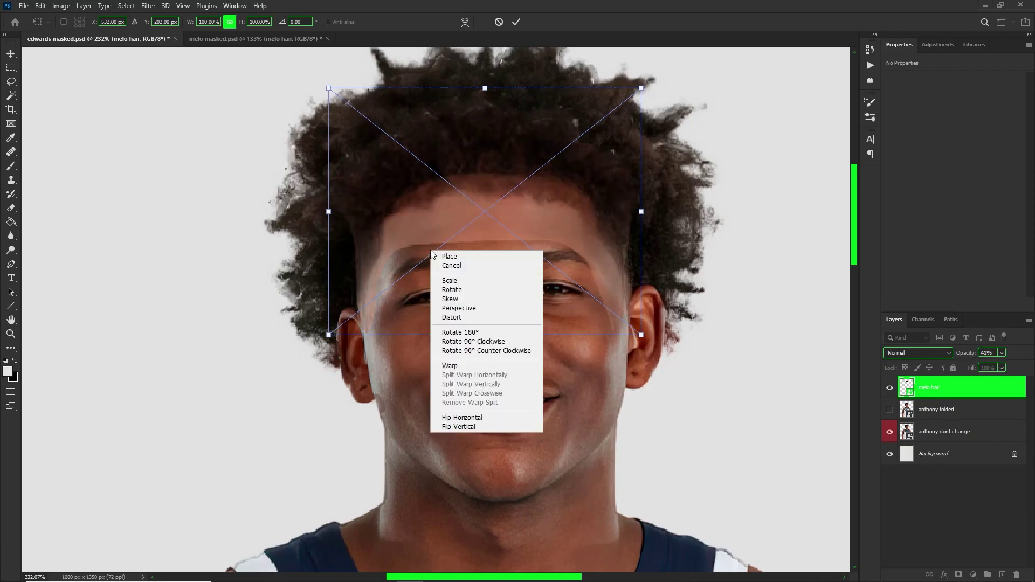
{"action": "left_click", "coordinate": [462, 371]}
{"action": "left_click_drag", "start_coordinate": [487, 233], "coordinate": [486, 192]}
{"action": "left_click_drag", "start_coordinate": [422, 146], "coordinate": [419, 136]}
{"action": "left_click_drag", "start_coordinate": [372, 269], "coordinate": [371, 322]}
{"action": "left_click_drag", "start_coordinate": [626, 295], "coordinate": [619, 329]}
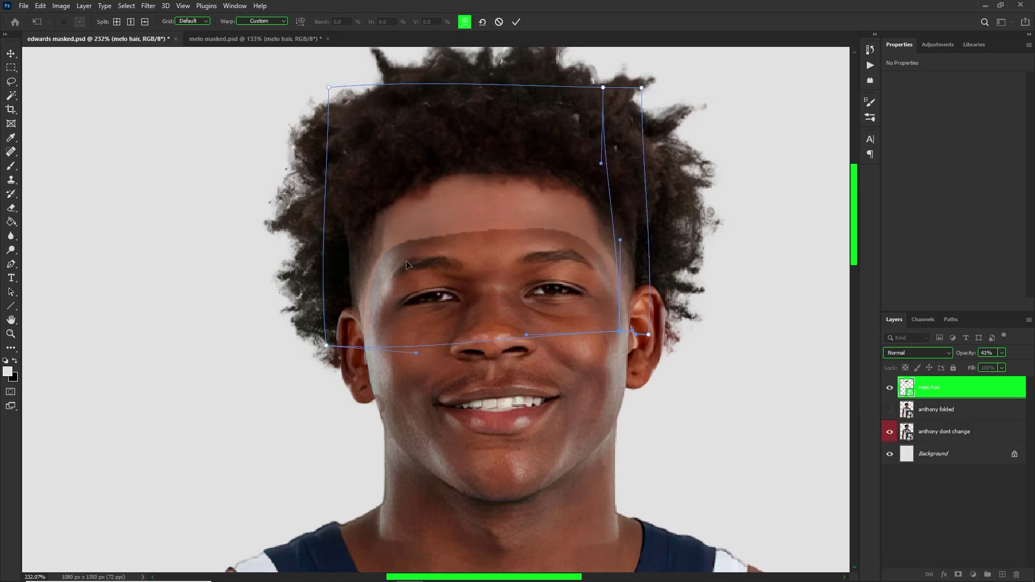
{"action": "key", "text": "Return"}
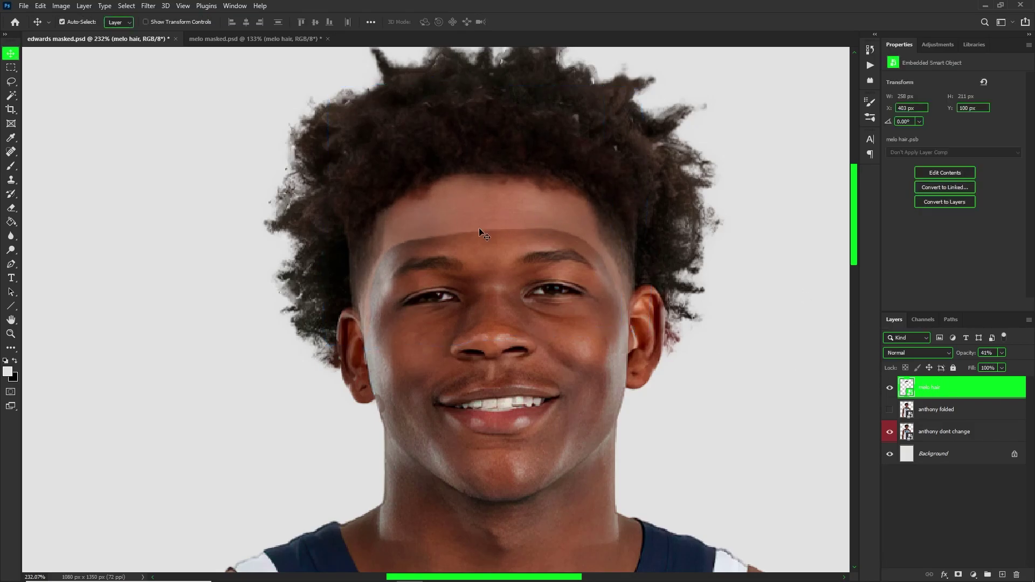
{"action": "left_click_drag", "start_coordinate": [526, 212], "coordinate": [496, 208]}
{"action": "key", "text": "ctrl+z"}
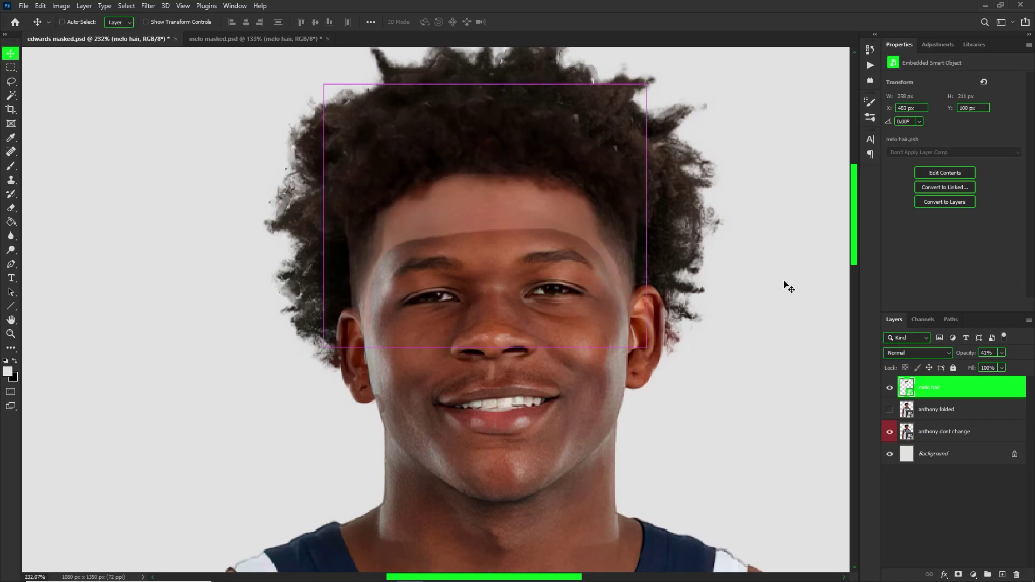
Step: Restore the melo hair layer's opacity to 100% and check the fit on the head
{"action": "left_click", "coordinate": [1002, 353]}
{"action": "left_click_drag", "start_coordinate": [997, 364], "coordinate": [1028, 366]}
{"action": "scroll", "coordinate": [423, 235], "scroll_direction": "down", "scroll_amount": 9}
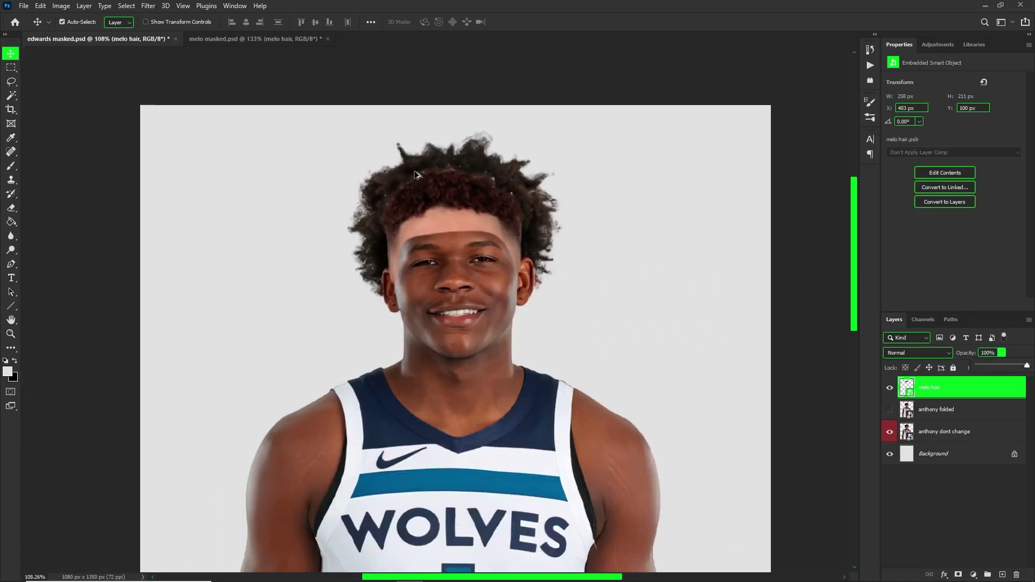
{"action": "scroll", "coordinate": [476, 200], "scroll_direction": "up", "scroll_amount": 8}
{"action": "left_click_drag", "start_coordinate": [452, 240], "coordinate": [467, 237]}
{"action": "key", "text": "ctrl+z"}
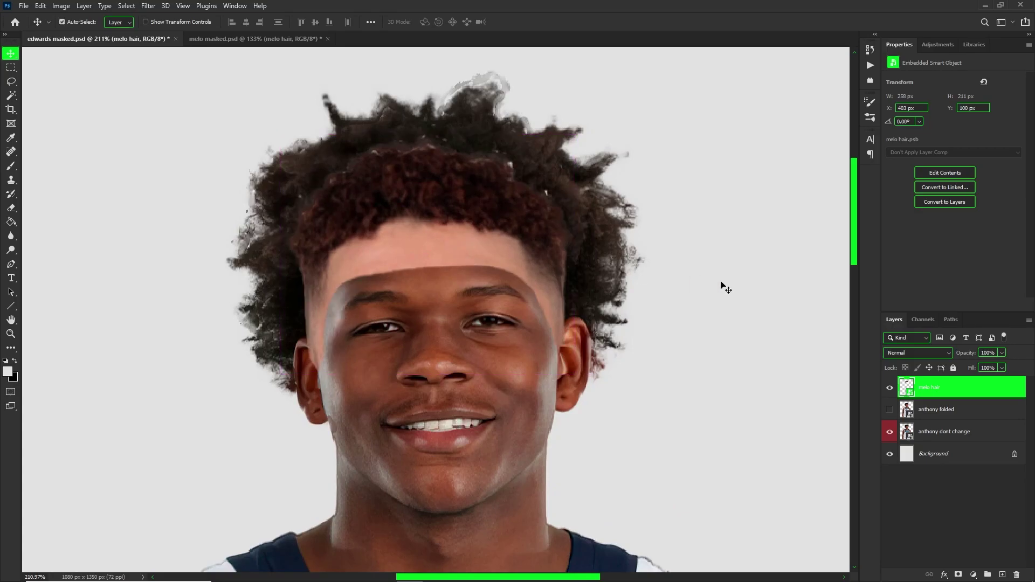
Step: Open the Liquify filter on the melo hair layer with a close view of the head
{"action": "left_click", "coordinate": [149, 7]}
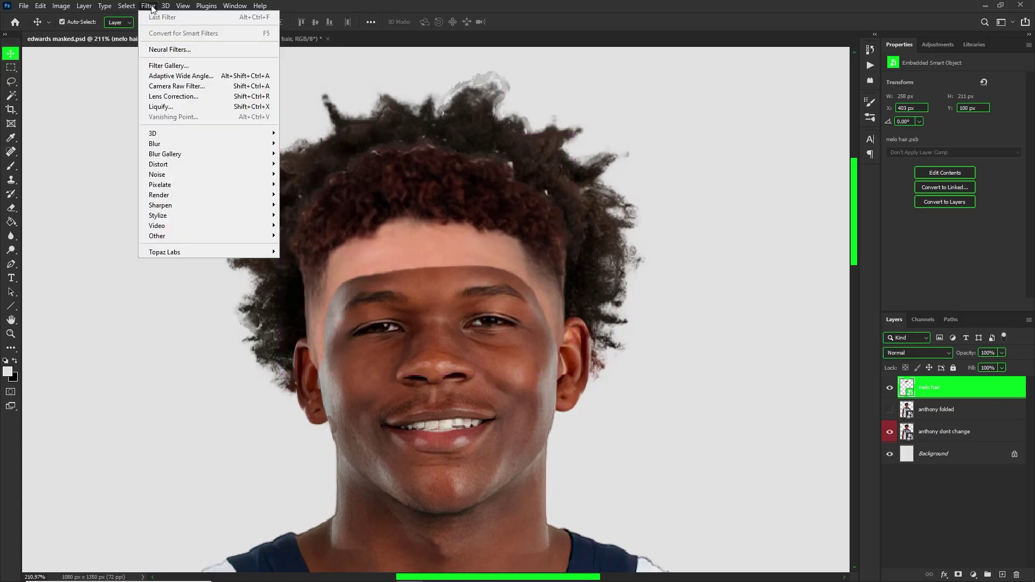
{"action": "left_click", "coordinate": [151, 8]}
{"action": "left_click", "coordinate": [150, 8]}
{"action": "left_click", "coordinate": [169, 113]}
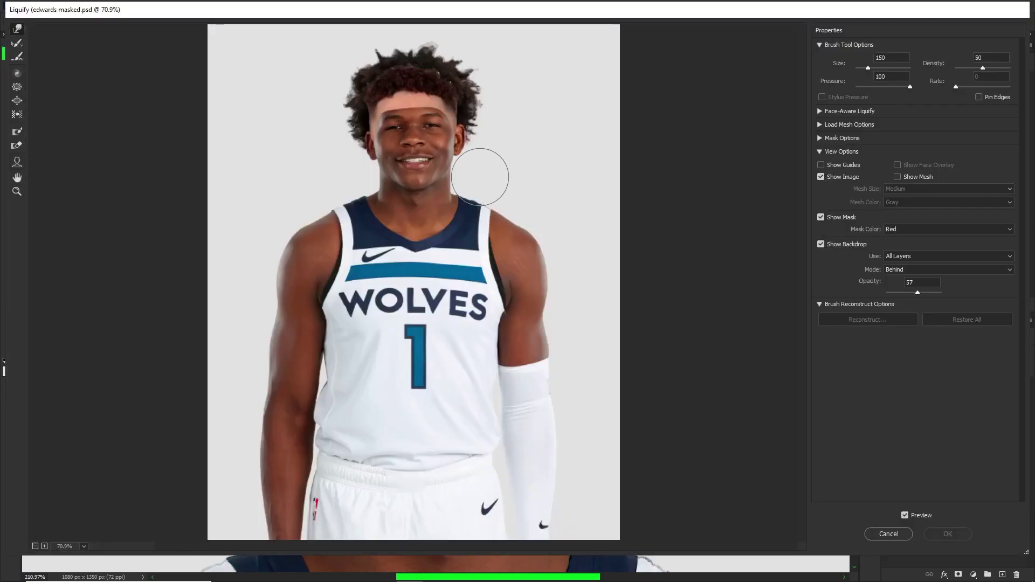
{"action": "scroll", "coordinate": [487, 178], "scroll_direction": "up", "scroll_amount": 3}
{"action": "scroll", "coordinate": [429, 124], "scroll_direction": "up", "scroll_amount": 3}
{"action": "scroll", "coordinate": [429, 124], "scroll_direction": "up", "scroll_amount": 4}
{"action": "scroll", "coordinate": [429, 162], "scroll_direction": "up", "scroll_amount": 3}
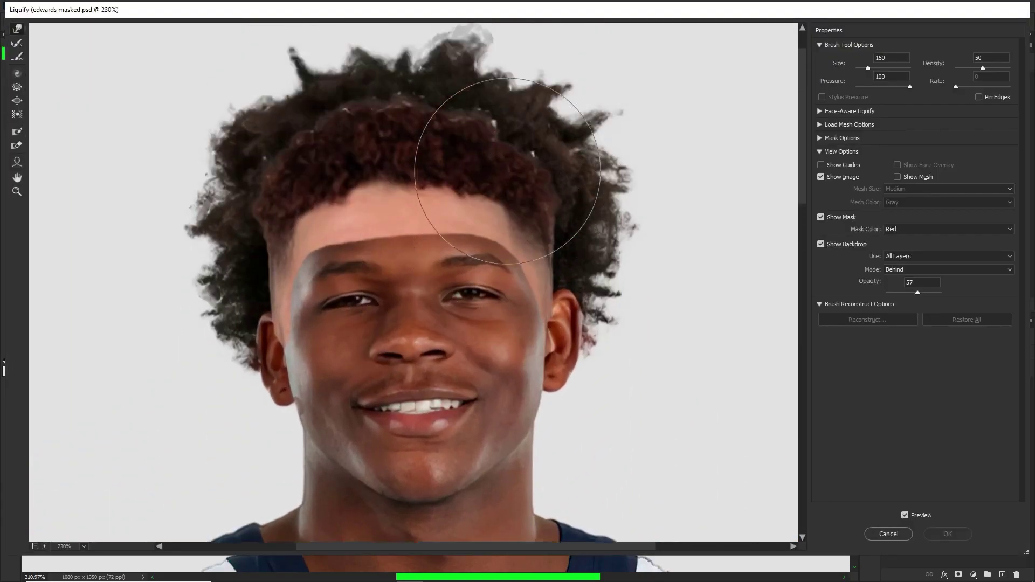
Step: Set the Liquify backdrop to use only the anthony dont change layer
{"action": "left_click", "coordinate": [821, 244]}
{"action": "left_click", "coordinate": [821, 244]}
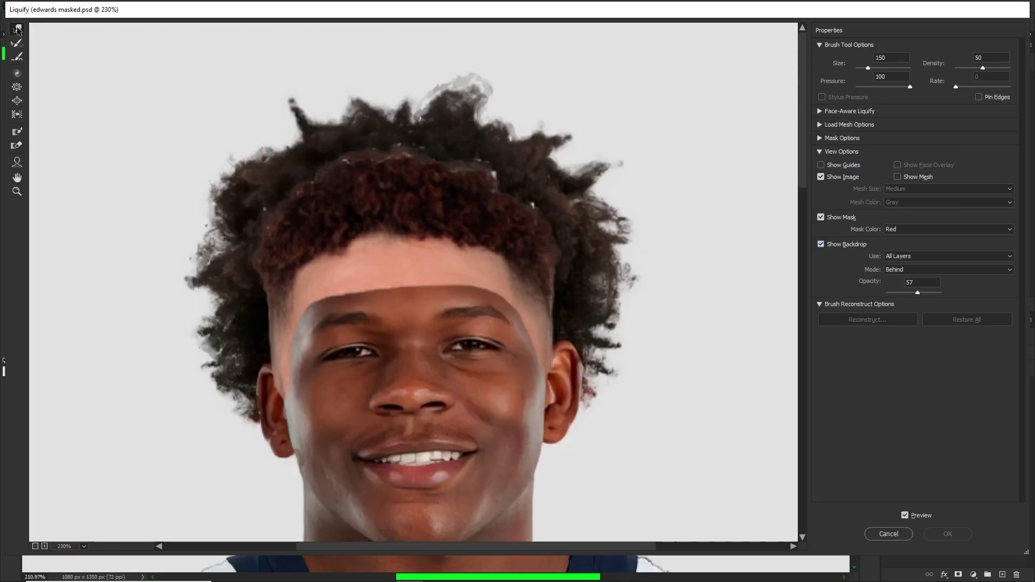
{"action": "left_click", "coordinate": [909, 270]}
{"action": "left_click", "coordinate": [909, 274]}
{"action": "left_click", "coordinate": [906, 257]}
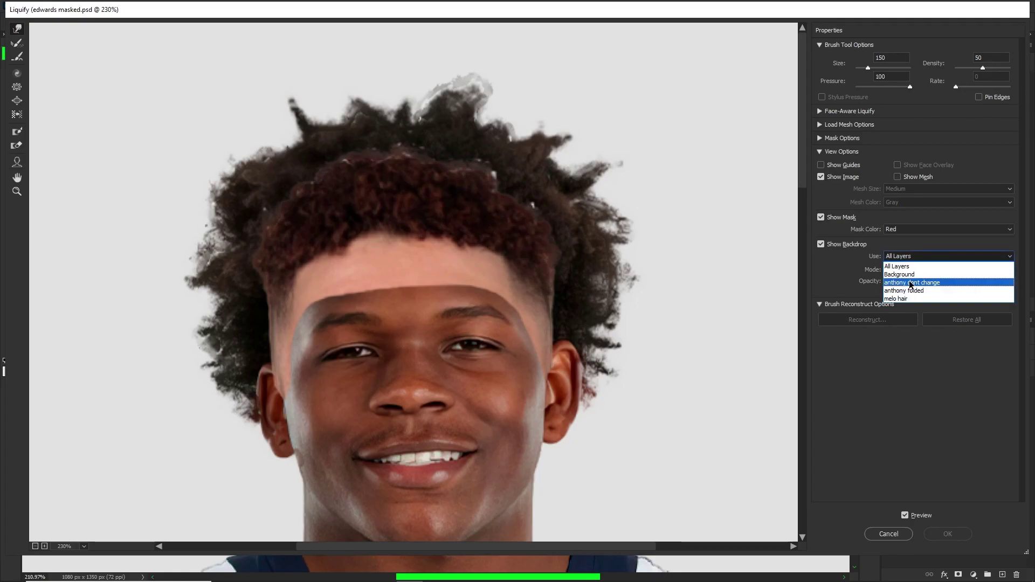
{"action": "left_click", "coordinate": [911, 282]}
Step: Push the hair to fit the head with the Forward Warp tool at brush sizes between 90 and 300, and apply Liquify with backdrop opacity 100
{"action": "mouse_move", "coordinate": [417, 316]}
{"action": "left_mouse_down"}
{"action": "mouse_move", "coordinate": [405, 308]}
{"action": "mouse_move", "coordinate": [536, 313]}
{"action": "mouse_move", "coordinate": [519, 323]}
{"action": "mouse_move", "coordinate": [541, 338]}
{"action": "left_mouse_up"}
{"action": "key", "text": "bracketleft"}
{"action": "key", "text": "bracketleft"}
{"action": "key", "text": "bracketleft"}
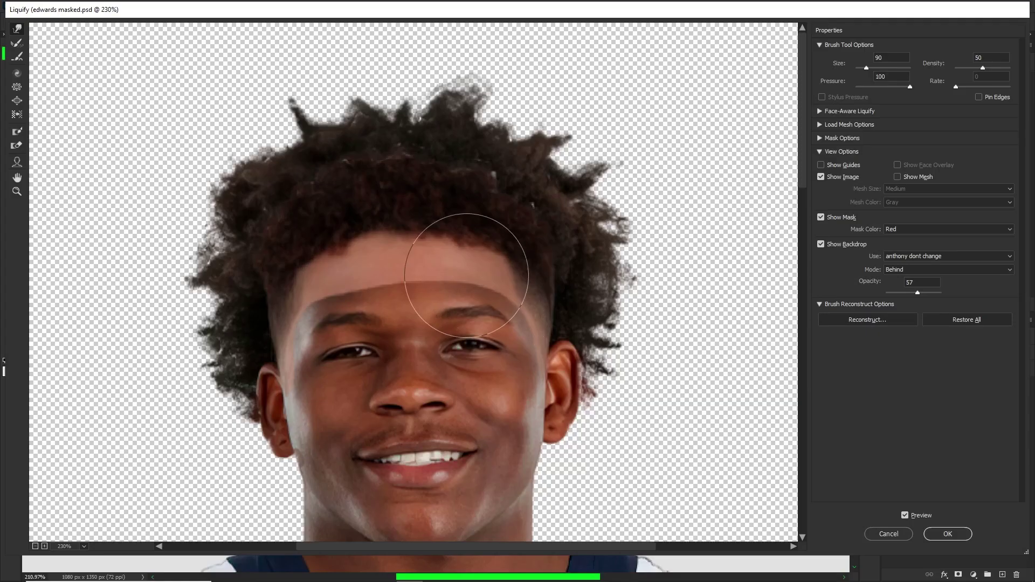
{"action": "key", "text": "bracketright"}
{"action": "key", "text": "bracketright"}
{"action": "key", "text": "bracketright"}
{"action": "key", "text": "bracketright"}
{"action": "key", "text": "bracketright"}
{"action": "key", "text": "bracketright"}
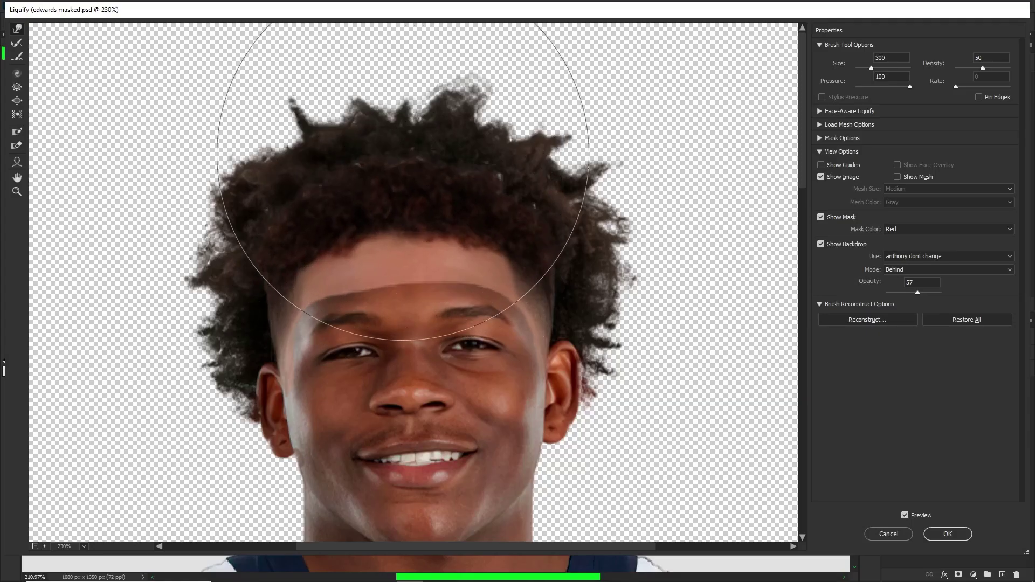
{"action": "key", "text": "bracketleft"}
{"action": "key", "text": "bracketleft"}
{"action": "key", "text": "bracketleft"}
{"action": "key", "text": "bracketleft"}
{"action": "key", "text": "bracketleft"}
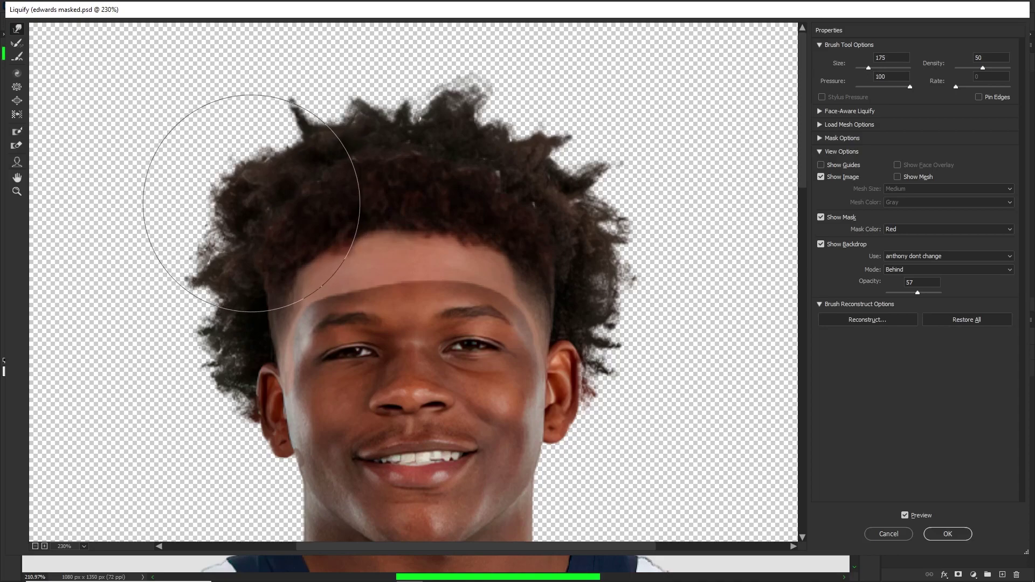
{"action": "key", "text": "bracketleft"}
{"action": "key", "text": "bracketleft"}
{"action": "key", "text": "bracketleft"}
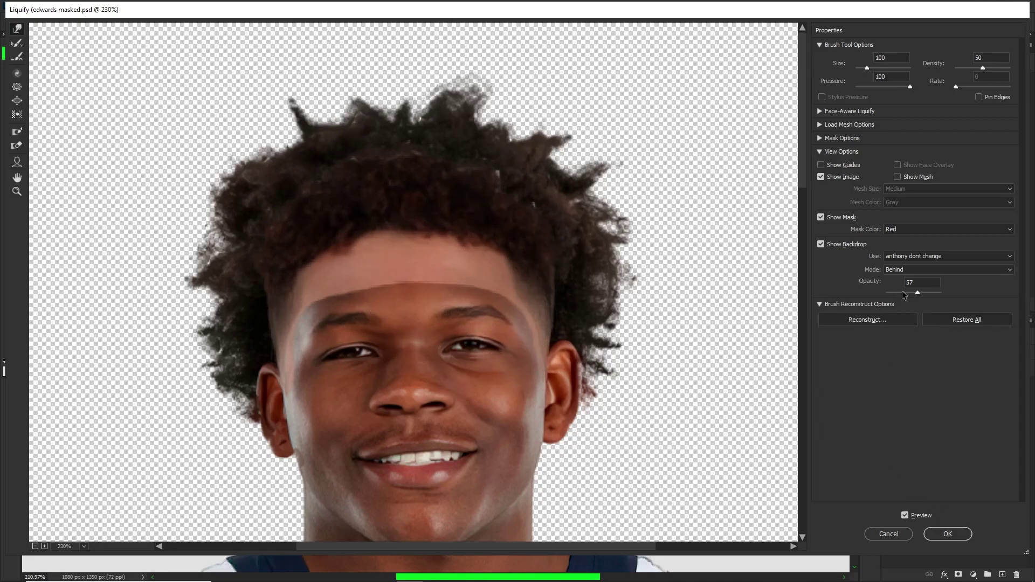
{"action": "left_click_drag", "start_coordinate": [917, 292], "coordinate": [943, 293]}
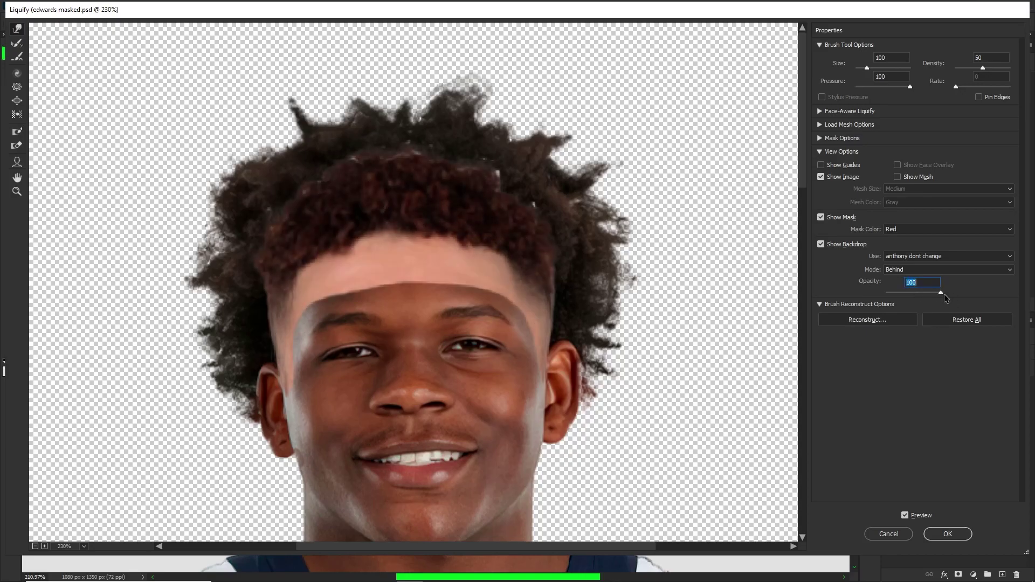
{"action": "left_click", "coordinate": [938, 533]}
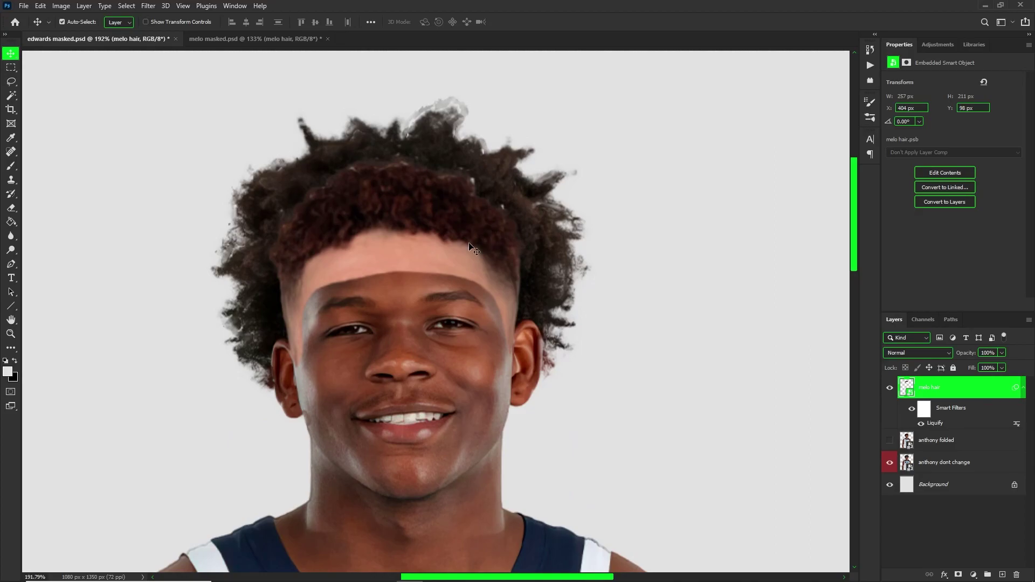
Step: Add a layer mask to anthony dont change and paint black over the original hair above and beside the new hair
{"action": "scroll", "coordinate": [437, 232], "scroll_direction": "up", "scroll_amount": 3}
{"action": "left_click", "coordinate": [917, 462]}
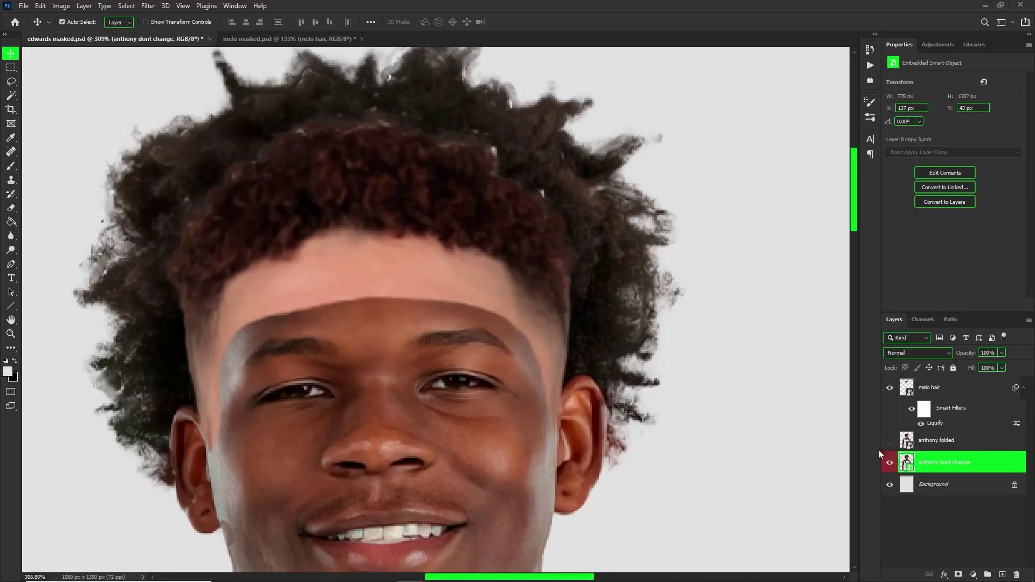
{"action": "left_click", "coordinate": [957, 574]}
{"action": "key", "text": "b"}
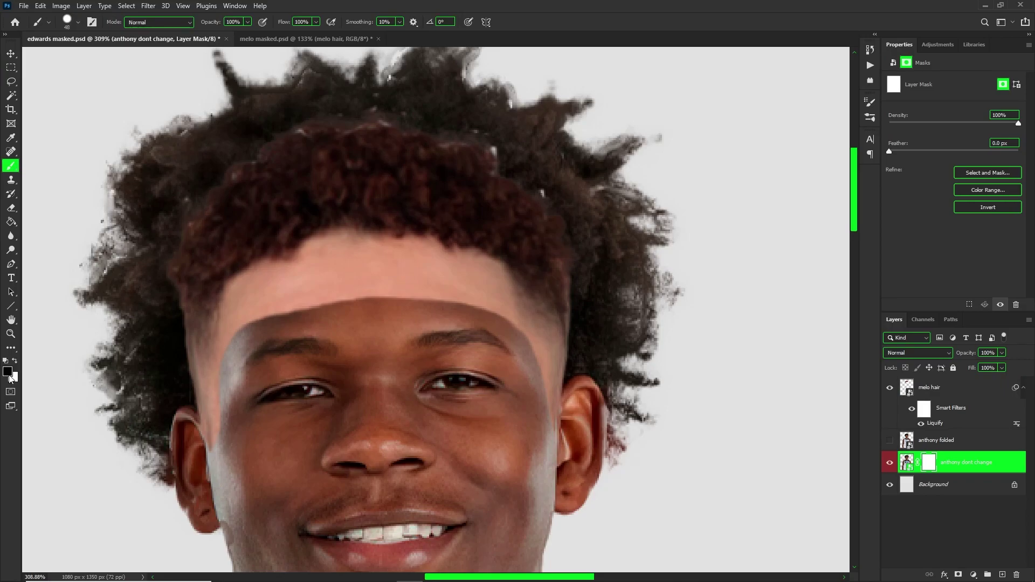
{"action": "mouse_move", "coordinate": [267, 129]}
{"action": "left_mouse_down"}
{"action": "mouse_move", "coordinate": [283, 223]}
{"action": "mouse_move", "coordinate": [267, 133]}
{"action": "mouse_move", "coordinate": [307, 97]}
{"action": "mouse_move", "coordinate": [167, 151]}
{"action": "mouse_move", "coordinate": [328, 99]}
{"action": "mouse_move", "coordinate": [564, 118]}
{"action": "mouse_move", "coordinate": [490, 70]}
{"action": "mouse_move", "coordinate": [279, 78]}
{"action": "left_mouse_up"}
{"action": "mouse_move", "coordinate": [159, 73]}
{"action": "left_mouse_down"}
{"action": "mouse_move", "coordinate": [570, 163]}
{"action": "mouse_move", "coordinate": [464, 146]}
{"action": "mouse_move", "coordinate": [113, 208]}
{"action": "left_mouse_up"}
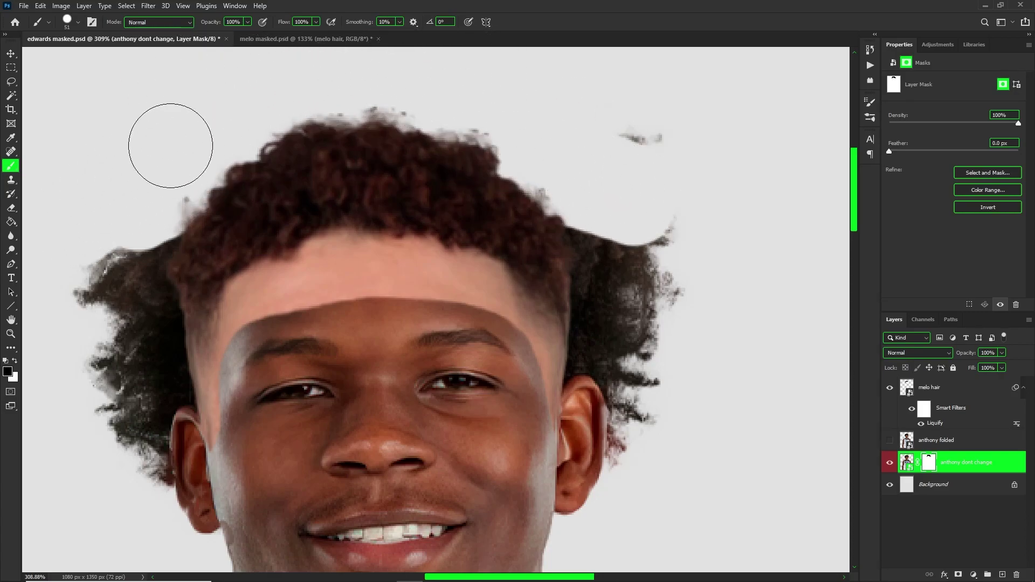
{"action": "scroll", "coordinate": [137, 202], "scroll_direction": "down", "scroll_amount": 5}
{"action": "scroll", "coordinate": [137, 202], "scroll_direction": "up", "scroll_amount": 5}
Step: Add a Selective Color adjustment layer directly above the melo hair layer
{"action": "left_click", "coordinate": [954, 387]}
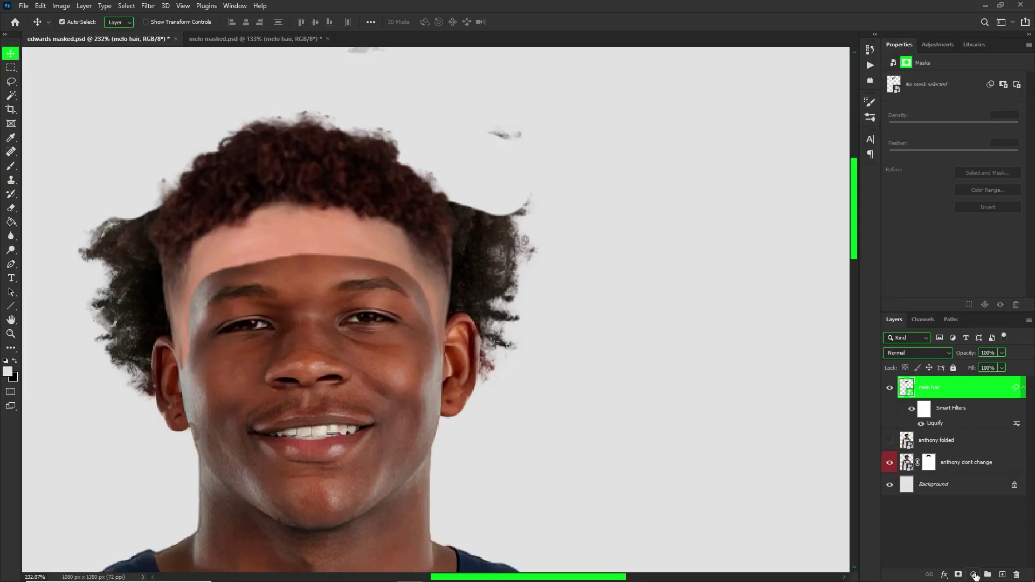
{"action": "left_click", "coordinate": [973, 575]}
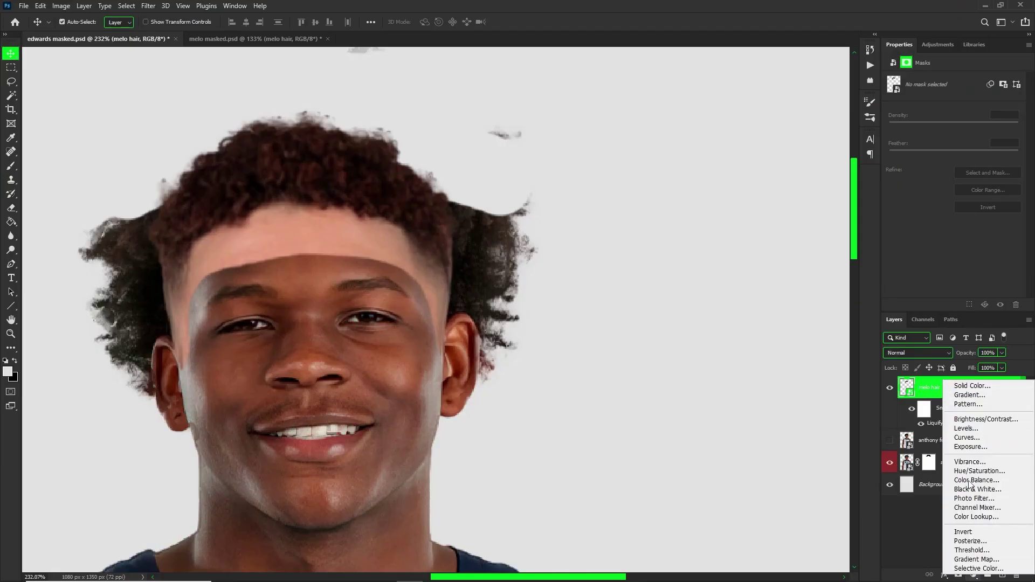
{"action": "left_click", "coordinate": [974, 577]}
{"action": "left_click", "coordinate": [974, 576]}
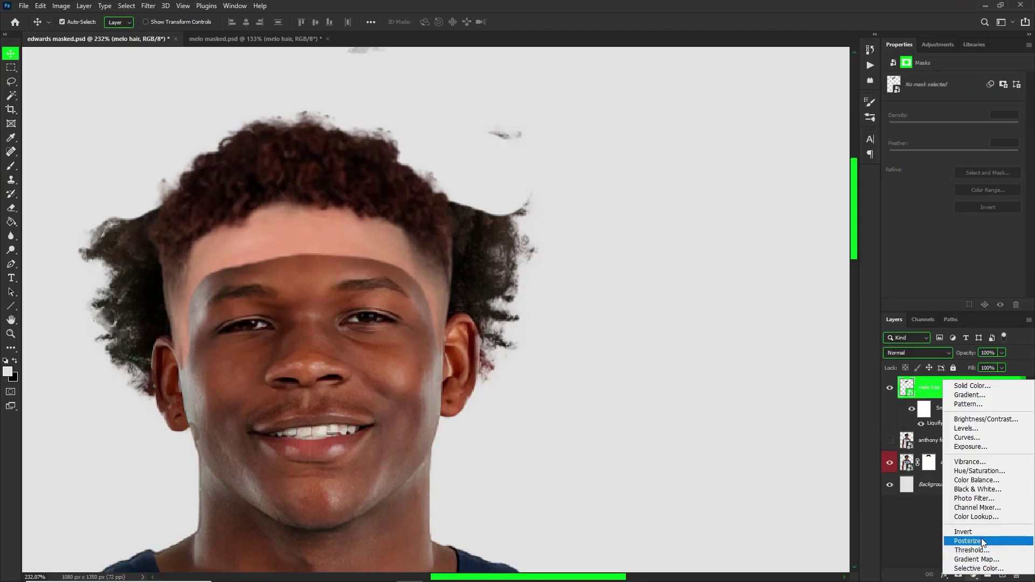
{"action": "left_click", "coordinate": [977, 569]}
Step: Set Cyan to +41% for the Reds in the Selective Color adjustment
{"action": "left_click", "coordinate": [928, 93]}
{"action": "left_click", "coordinate": [929, 93]}
{"action": "left_click", "coordinate": [928, 93]}
{"action": "left_click", "coordinate": [929, 92]}
{"action": "left_click", "coordinate": [929, 92]}
{"action": "left_click", "coordinate": [928, 118]}
{"action": "left_click", "coordinate": [928, 93]}
{"action": "left_click", "coordinate": [928, 101]}
{"action": "left_click", "coordinate": [928, 94]}
{"action": "left_click", "coordinate": [929, 96]}
{"action": "left_click", "coordinate": [930, 95]}
{"action": "left_click", "coordinate": [930, 91]}
{"action": "left_click", "coordinate": [929, 87]}
{"action": "left_click", "coordinate": [927, 100]}
{"action": "left_click", "coordinate": [928, 92]}
{"action": "left_click", "coordinate": [928, 101]}
{"action": "left_click_drag", "start_coordinate": [954, 115], "coordinate": [980, 116]}
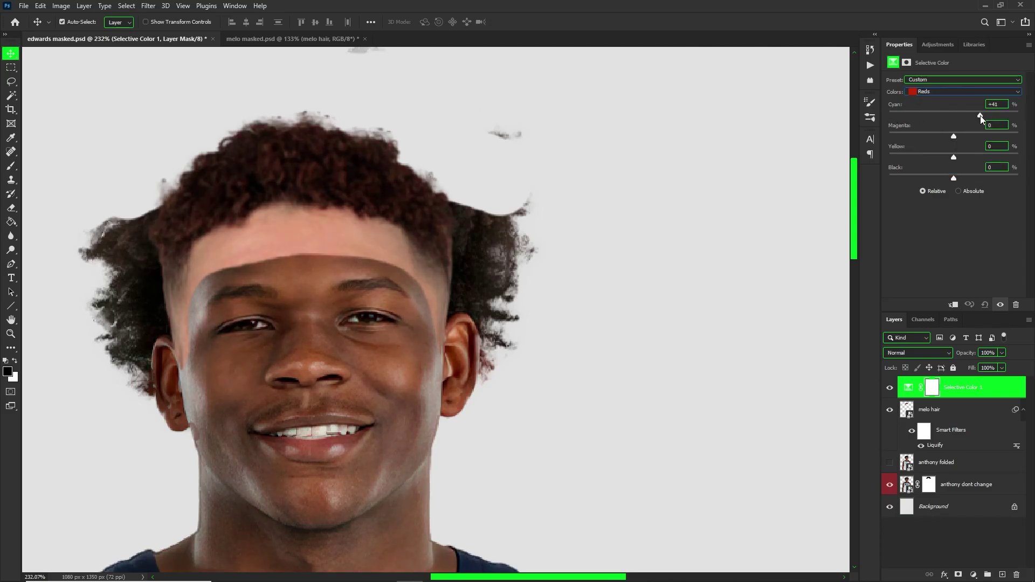
Step: Clip the Selective Color adjustment to the melo hair layer
{"action": "right_click", "coordinate": [948, 395]}
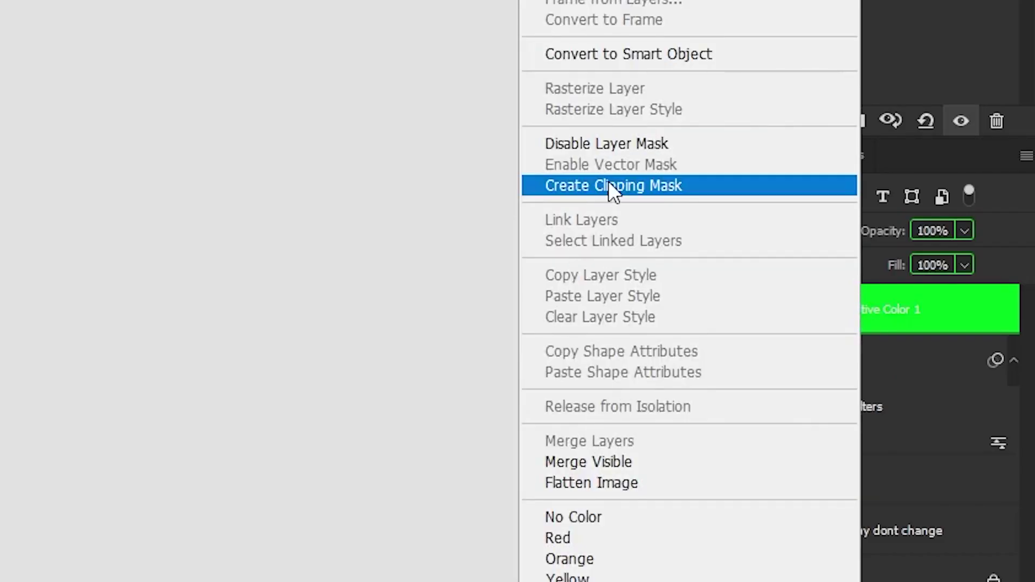
{"action": "left_click", "coordinate": [612, 185]}
{"action": "right_click", "coordinate": [870, 309]}
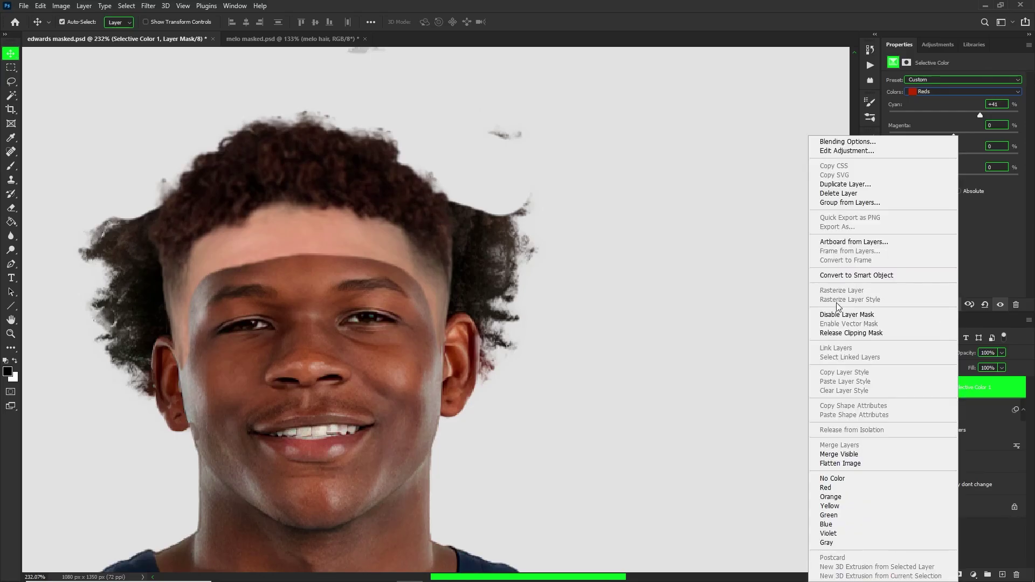
Step: Set the Reds in the Selective Color adjustment to Cyan -53%, Magenta +4%, Yellow +42% and Black +46%
{"action": "left_click", "coordinate": [979, 381]}
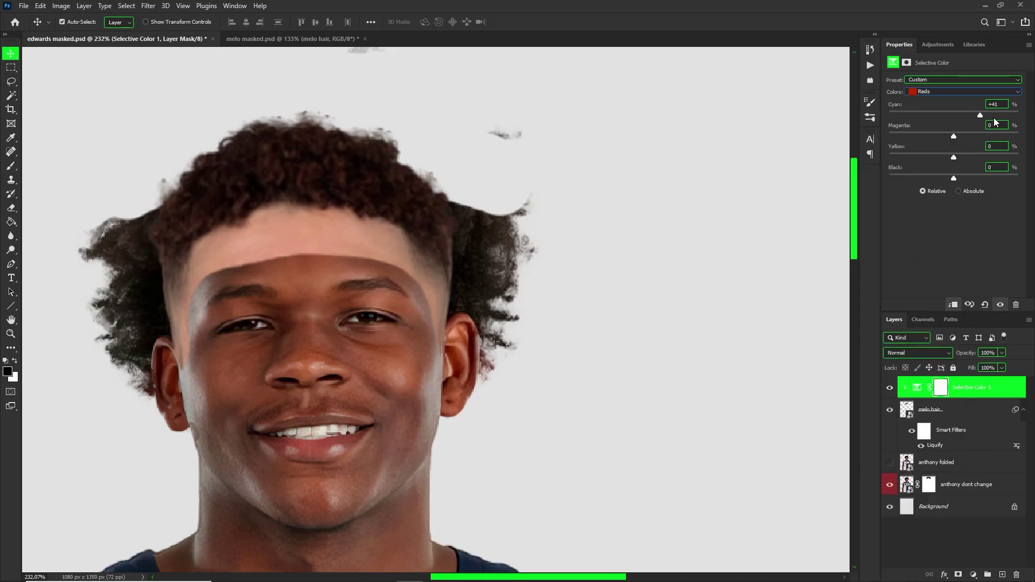
{"action": "left_click_drag", "start_coordinate": [984, 117], "coordinate": [932, 119]}
{"action": "left_click", "coordinate": [920, 113]}
{"action": "left_click_drag", "start_coordinate": [954, 177], "coordinate": [1004, 175]}
{"action": "mouse_move", "coordinate": [956, 134]}
{"action": "left_mouse_down"}
{"action": "mouse_move", "coordinate": [930, 136]}
{"action": "mouse_move", "coordinate": [956, 137]}
{"action": "left_mouse_up"}
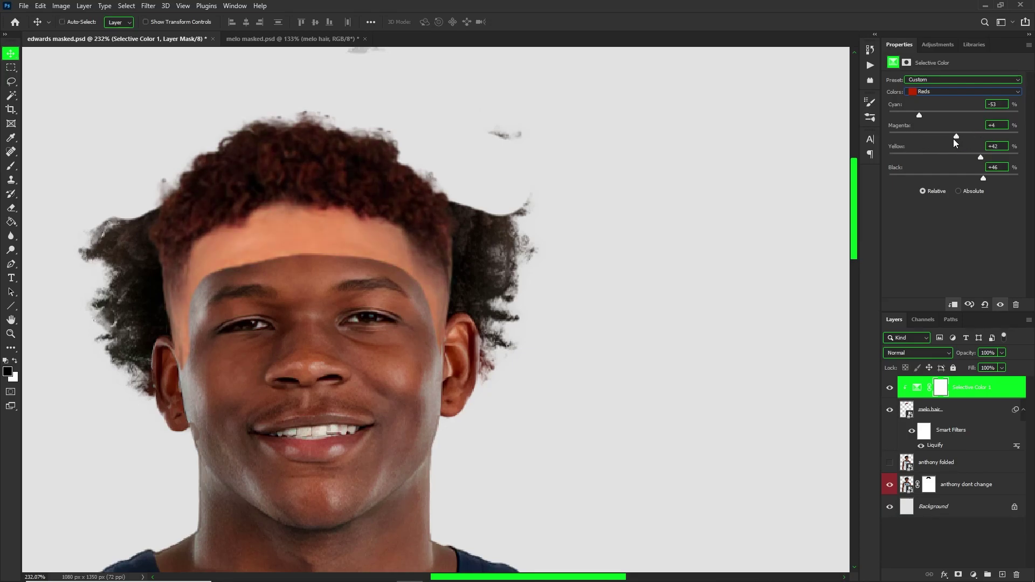
Step: Set the Selective Color Yellows to Cyan +61%, Magenta +31%, Yellow +27% and Black +52%, and compare the hair with and without the adjustment
{"action": "left_click", "coordinate": [927, 92]}
{"action": "left_click", "coordinate": [930, 113]}
{"action": "mouse_move", "coordinate": [982, 112]}
{"action": "left_mouse_down"}
{"action": "mouse_move", "coordinate": [1005, 111]}
{"action": "mouse_move", "coordinate": [994, 111]}
{"action": "left_mouse_up"}
{"action": "left_click_drag", "start_coordinate": [948, 176], "coordinate": [1008, 178]}
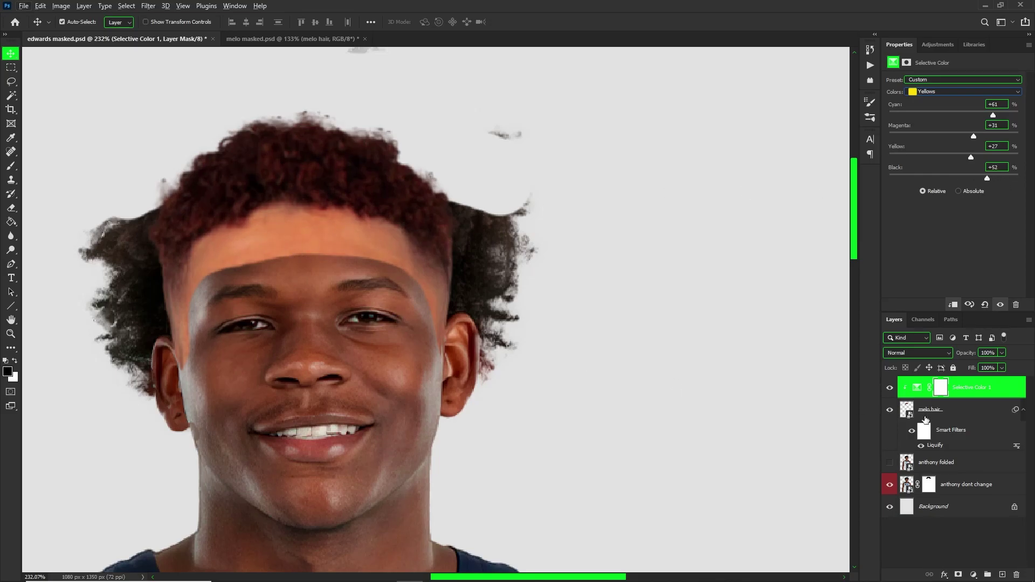
{"action": "left_click", "coordinate": [889, 387]}
{"action": "left_click", "coordinate": [889, 388]}
{"action": "left_click", "coordinate": [889, 387]}
{"action": "left_click", "coordinate": [889, 388]}
Step: Paint black at 31% flow over the curly hair on the Selective Color mask to reduce its red tint
{"action": "key", "text": "b"}
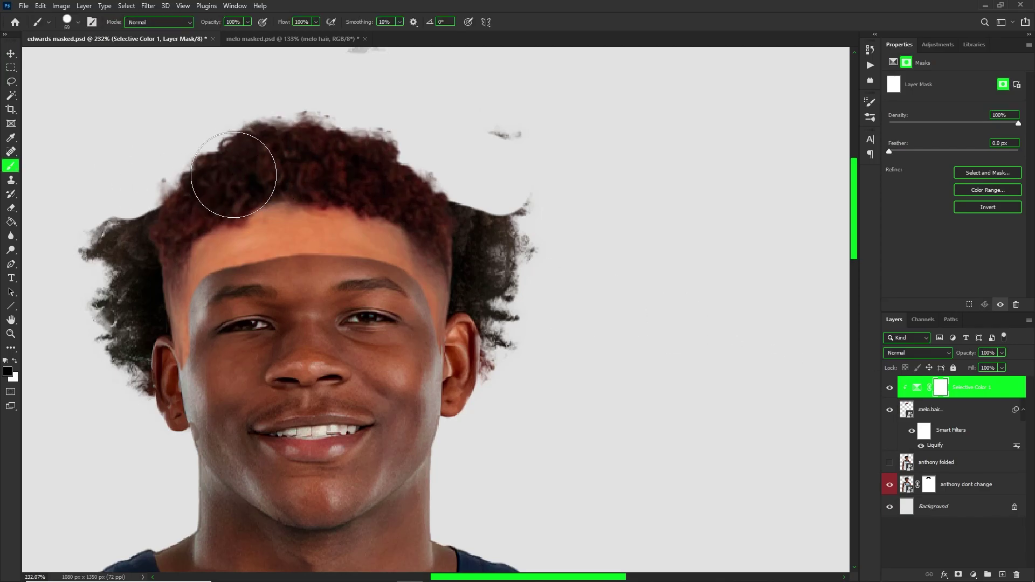
{"action": "left_click_drag", "start_coordinate": [316, 21], "coordinate": [280, 46]}
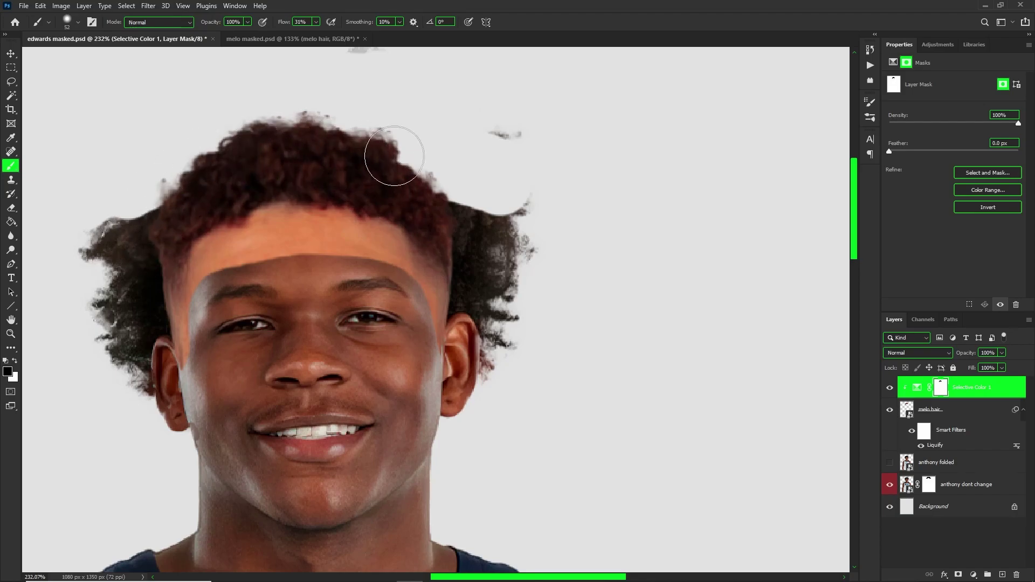
Step: Add a Black & White adjustment clipped to the melo hair layer above Selective Color, and set its blend mode to Luminosity
{"action": "left_click", "coordinate": [964, 394]}
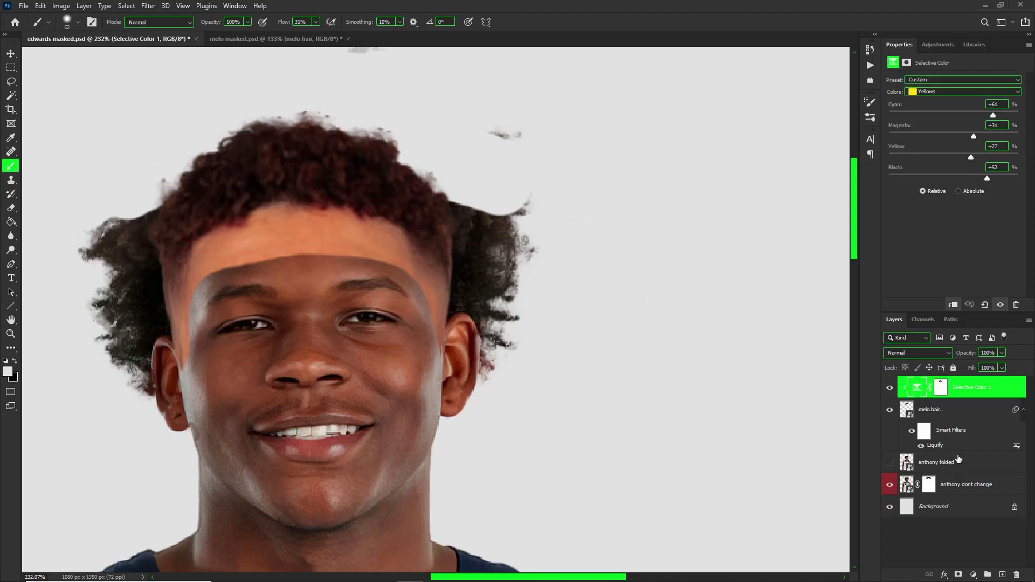
{"action": "left_click", "coordinate": [974, 575]}
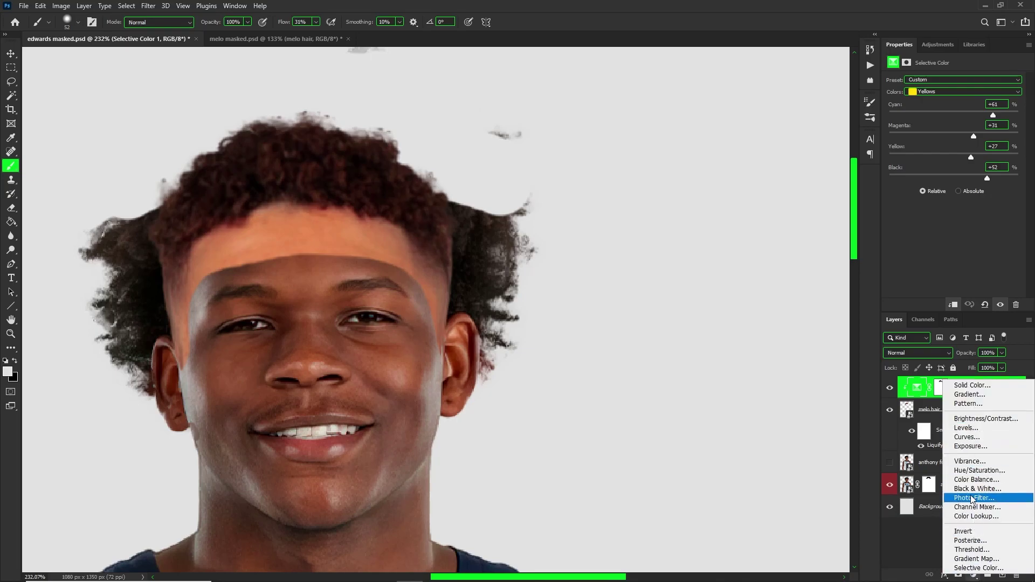
{"action": "left_click", "coordinate": [970, 491]}
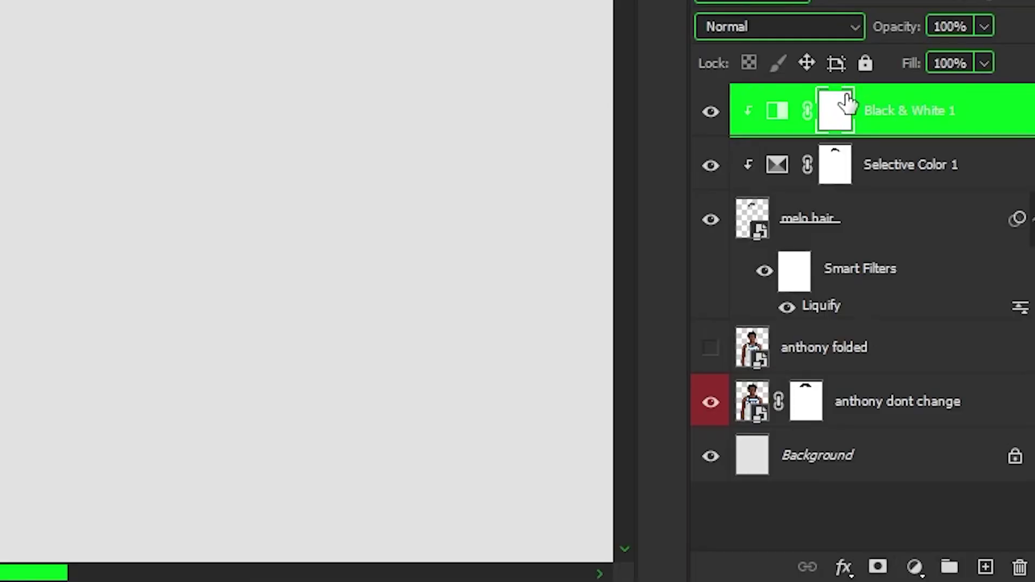
{"action": "left_click", "coordinate": [924, 352]}
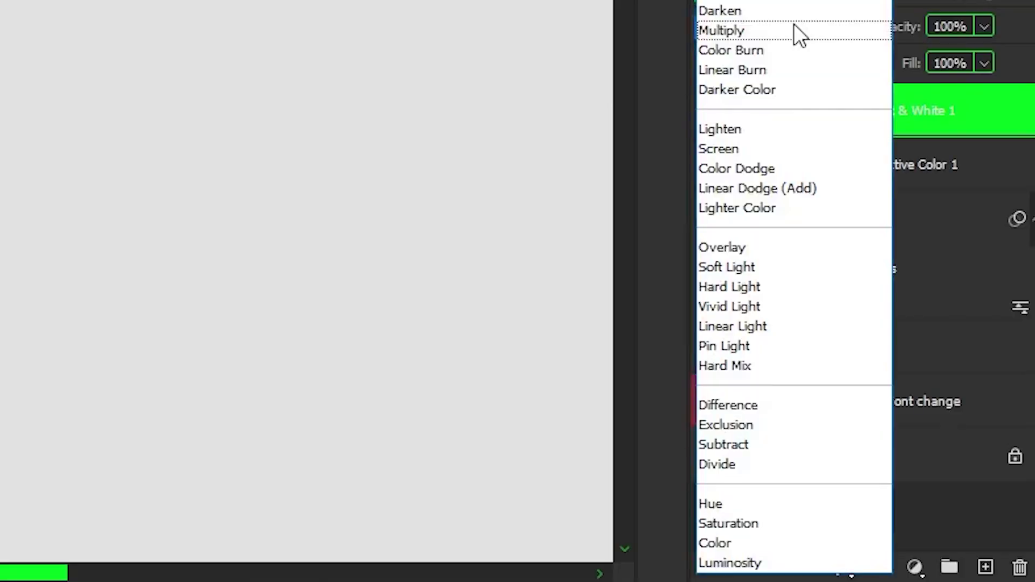
{"action": "left_click", "coordinate": [746, 563]}
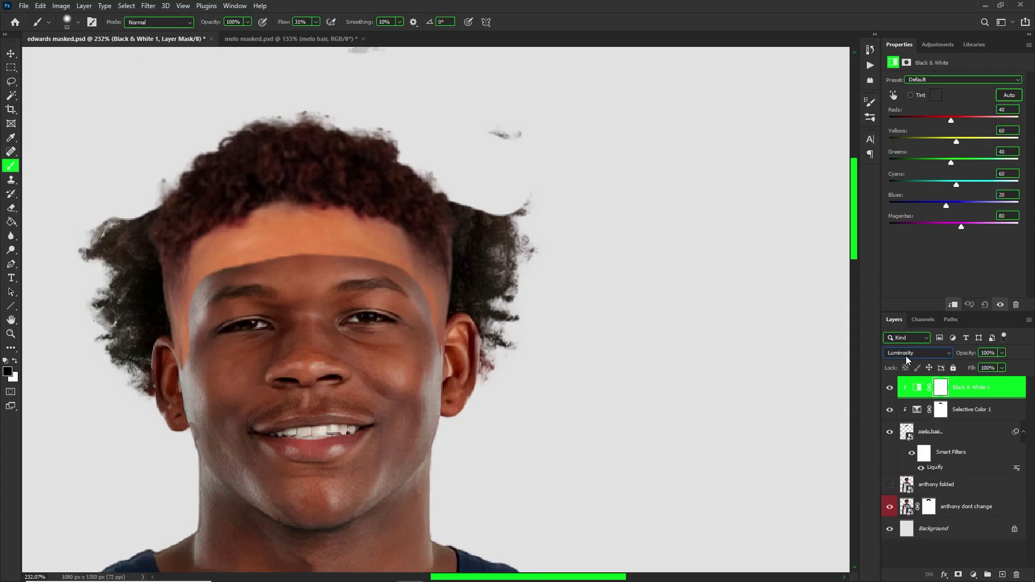
{"action": "left_click", "coordinate": [906, 356]}
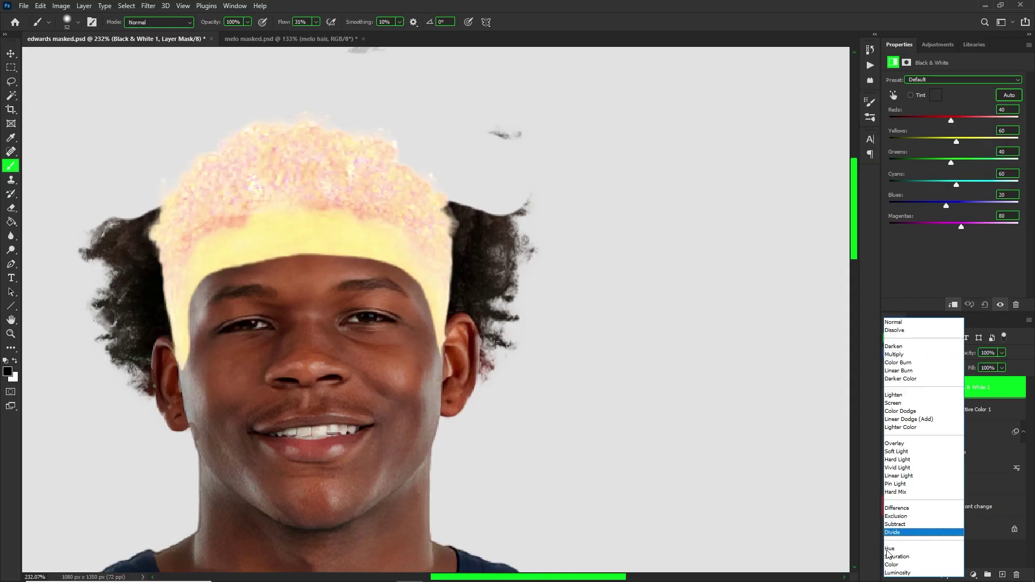
{"action": "left_click", "coordinate": [907, 574]}
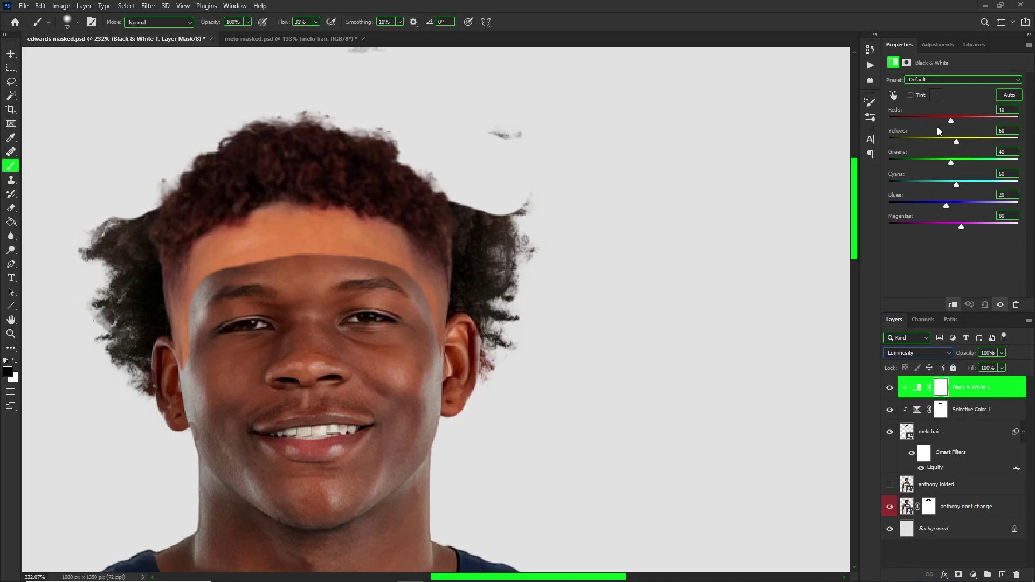
Step: Set Reds to -46, Yellows to 175 and Magentas to 0 in the Black & White adjustment
{"action": "mouse_move", "coordinate": [950, 120]}
{"action": "left_mouse_down"}
{"action": "mouse_move", "coordinate": [962, 119]}
{"action": "mouse_move", "coordinate": [930, 116]}
{"action": "mouse_move", "coordinate": [941, 120]}
{"action": "mouse_move", "coordinate": [933, 138]}
{"action": "mouse_move", "coordinate": [979, 141]}
{"action": "mouse_move", "coordinate": [927, 121]}
{"action": "mouse_move", "coordinate": [951, 119]}
{"action": "mouse_move", "coordinate": [931, 121]}
{"action": "left_mouse_up"}
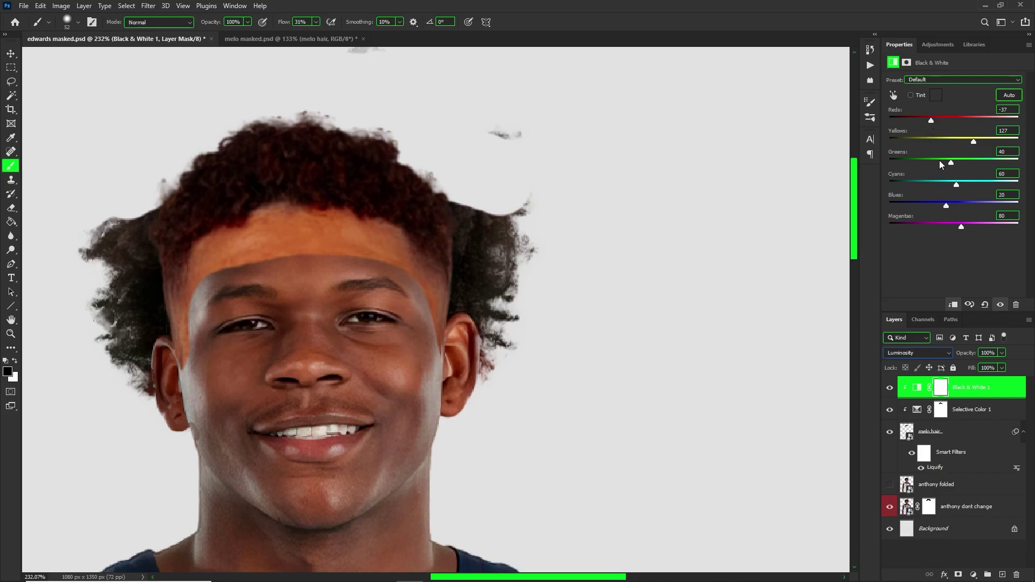
{"action": "left_click_drag", "start_coordinate": [959, 227], "coordinate": [938, 227]}
{"action": "left_click_drag", "start_coordinate": [976, 139], "coordinate": [926, 119]}
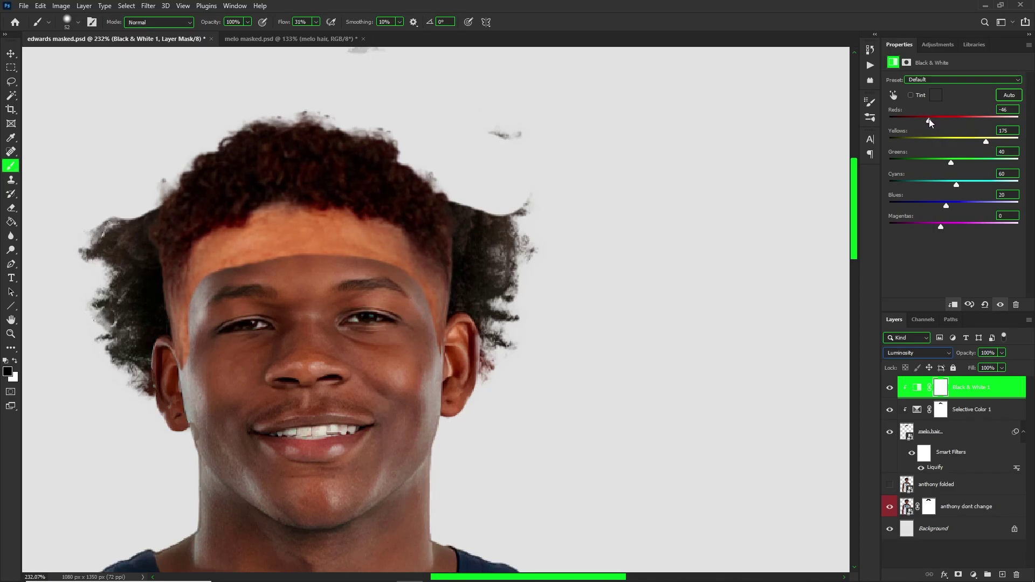
Step: Fine-tune the Yellows and Reds of the Selective Color adjustment to bring the new forehead skin closer to the face color
{"action": "left_click", "coordinate": [994, 408]}
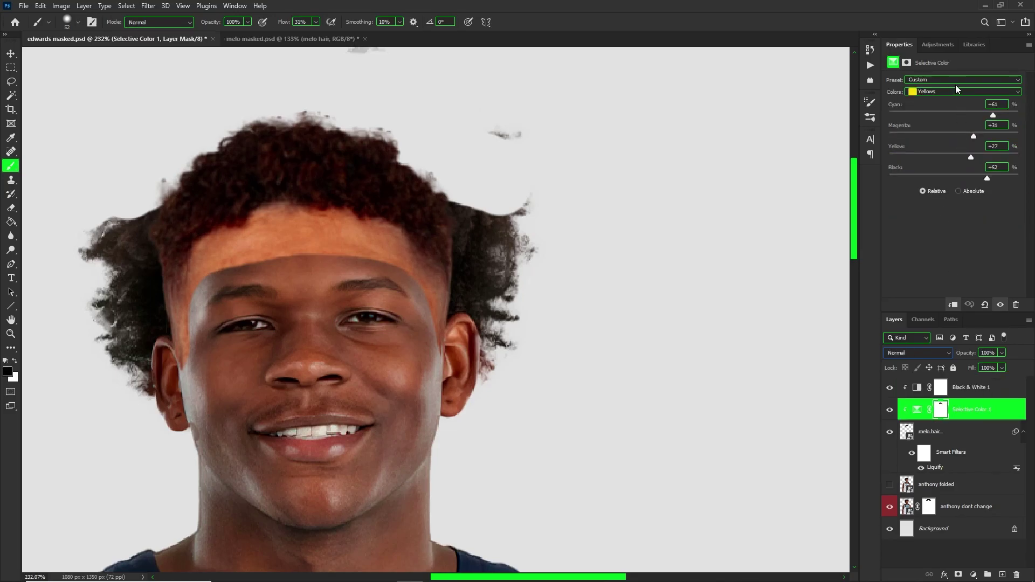
{"action": "left_click_drag", "start_coordinate": [987, 177], "coordinate": [965, 135]}
{"action": "left_click", "coordinate": [965, 91]}
{"action": "left_click", "coordinate": [933, 102]}
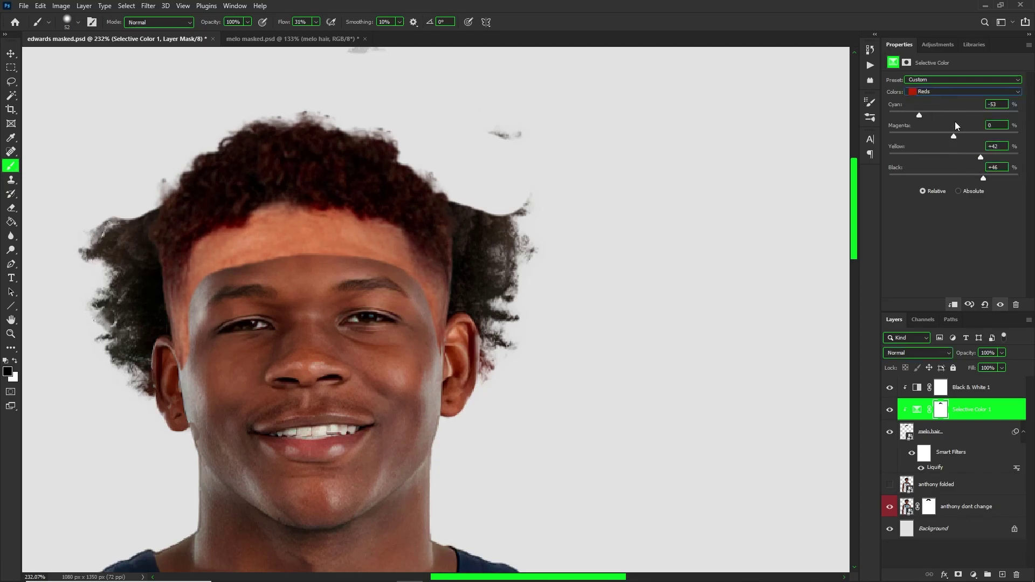
{"action": "left_click_drag", "start_coordinate": [913, 138], "coordinate": [960, 138]}
{"action": "left_click_drag", "start_coordinate": [982, 178], "coordinate": [966, 133]}
Step: Add a Curves adjustment clipped to the melo hair stack and darken it, with an upper curve point at input 165, output 122
{"action": "left_click", "coordinate": [977, 391]}
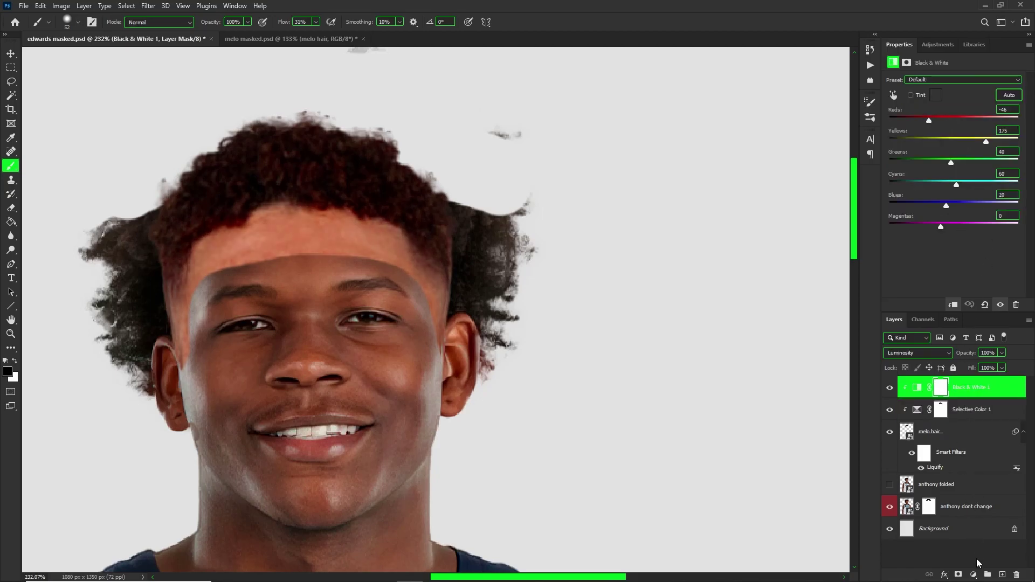
{"action": "left_click", "coordinate": [973, 575]}
{"action": "left_click", "coordinate": [967, 439]}
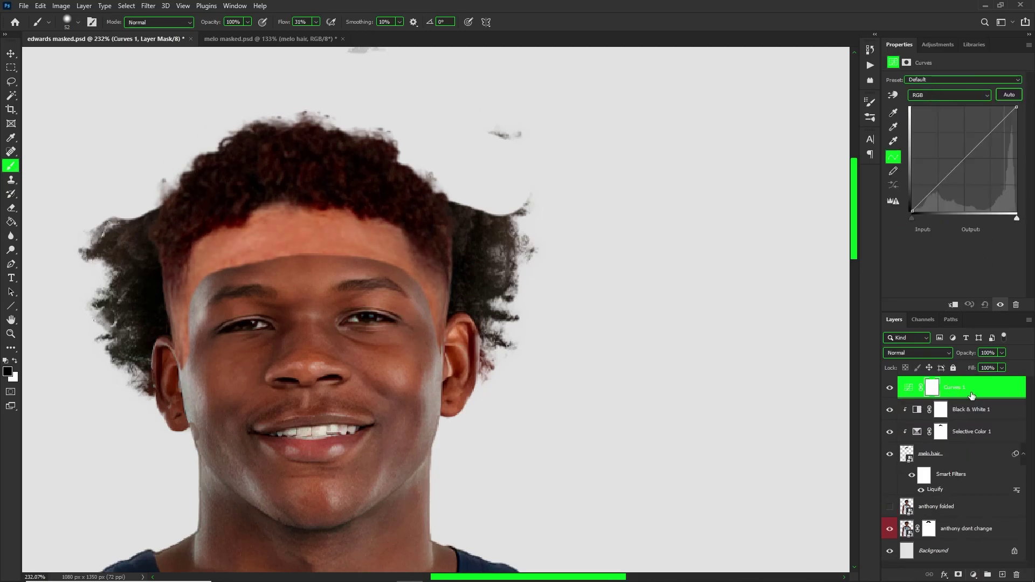
{"action": "right_click", "coordinate": [971, 395]}
{"action": "left_click", "coordinate": [862, 333]}
{"action": "left_click_drag", "start_coordinate": [955, 168], "coordinate": [980, 161]}
{"action": "scroll", "coordinate": [300, 231], "scroll_direction": "down", "scroll_amount": 4}
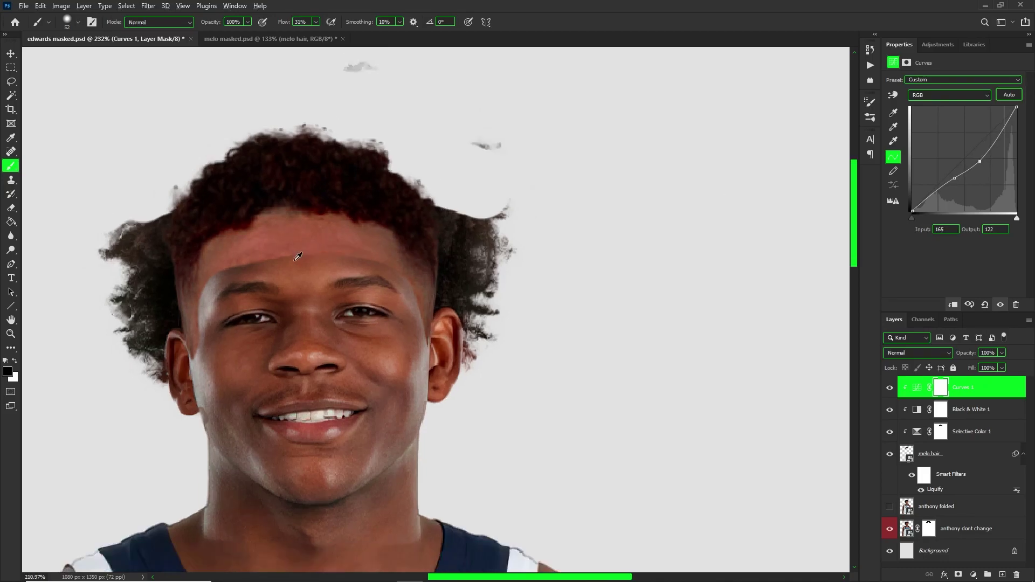
{"action": "scroll", "coordinate": [302, 229], "scroll_direction": "up", "scroll_amount": 5}
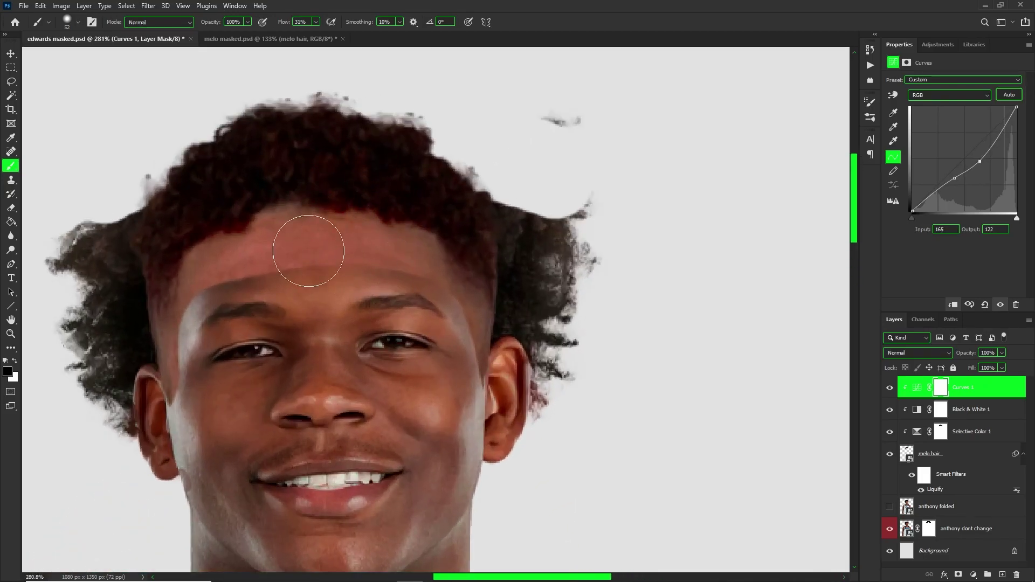
Step: Add a Levels adjustment clipped above Curves, with the black input at 15 and the midtones at 0.90
{"action": "left_click", "coordinate": [976, 393]}
{"action": "left_click", "coordinate": [974, 573]}
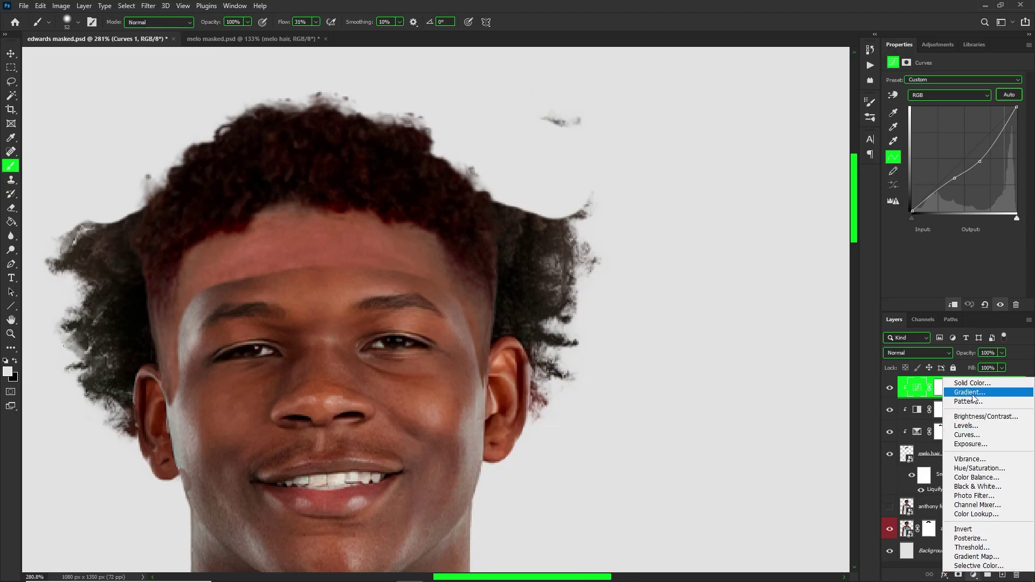
{"action": "left_click", "coordinate": [973, 434]}
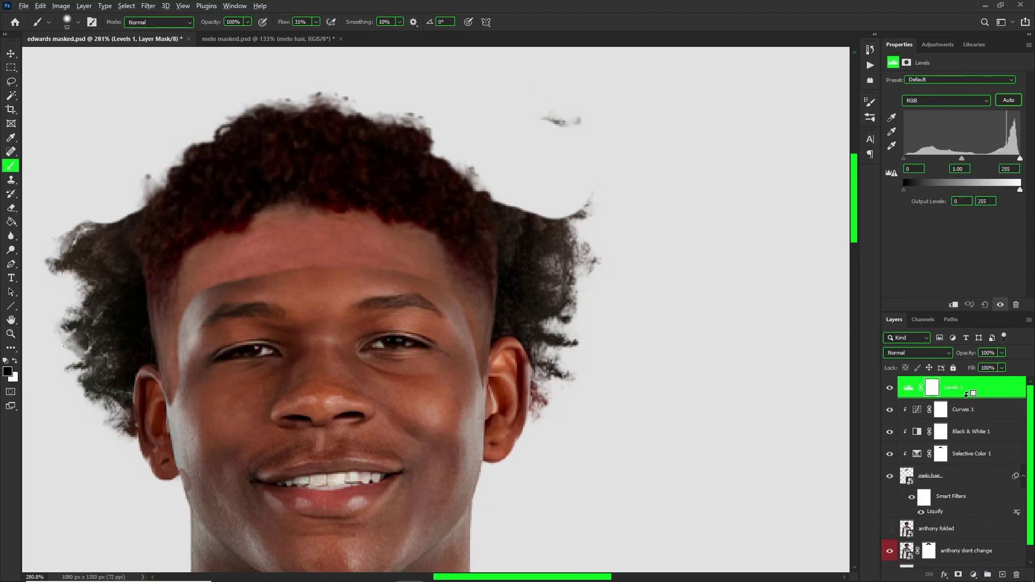
{"action": "mouse_move", "coordinate": [962, 158]}
{"action": "left_mouse_down"}
{"action": "mouse_move", "coordinate": [976, 155]}
{"action": "mouse_move", "coordinate": [911, 160]}
{"action": "mouse_move", "coordinate": [969, 154]}
{"action": "left_mouse_up"}
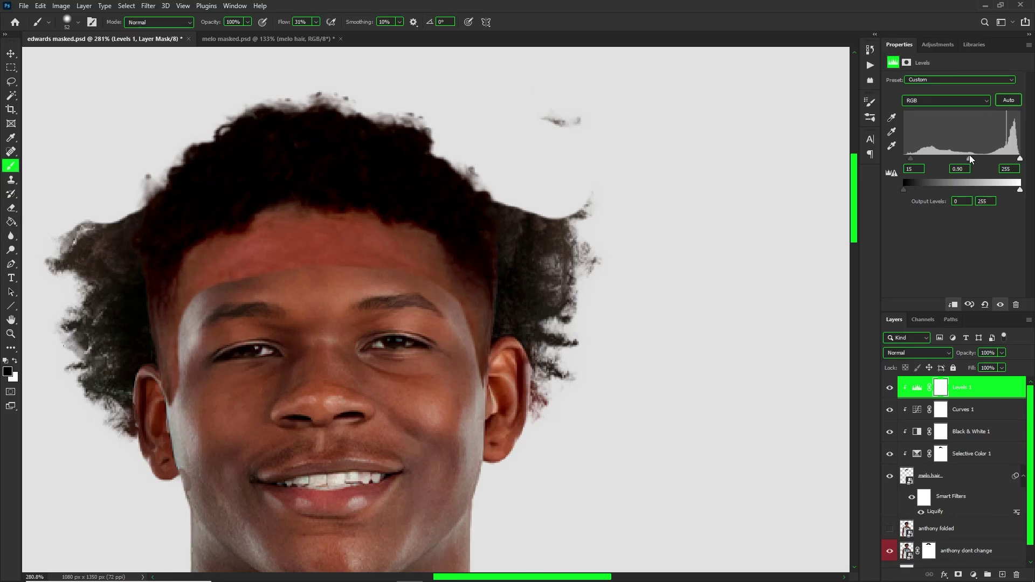
Step: Set Yellows to 125 and Reds to -48 in the Black & White adjustment
{"action": "left_click", "coordinate": [969, 434]}
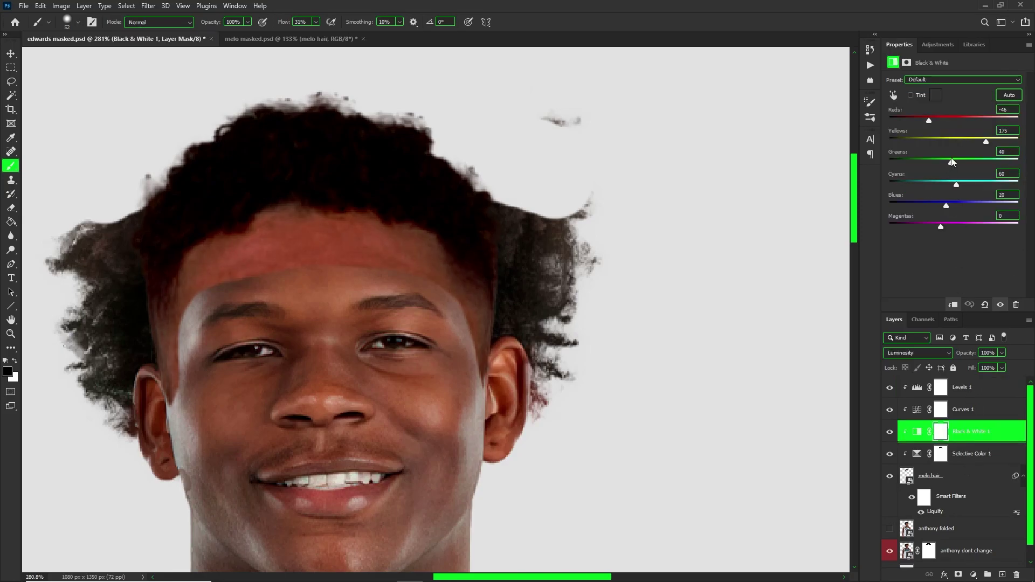
{"action": "left_click_drag", "start_coordinate": [986, 143], "coordinate": [927, 116]}
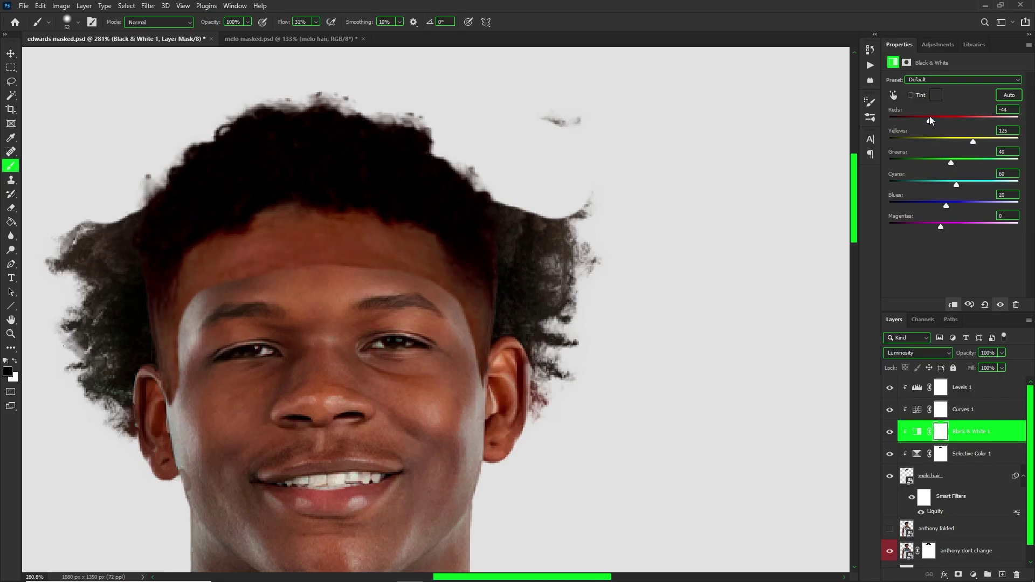
{"action": "scroll", "coordinate": [275, 265], "scroll_direction": "down", "scroll_amount": 7}
{"action": "scroll", "coordinate": [270, 258], "scroll_direction": "up", "scroll_amount": 6}
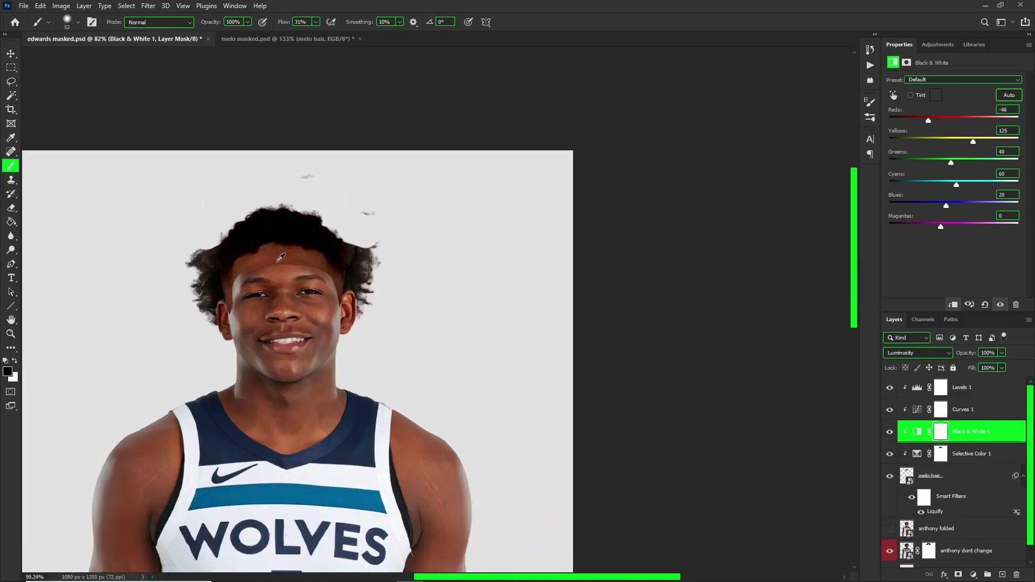
Step: Compare the hair and forehead with the Black & White, Curves and Levels adjustments each switched off and on
{"action": "left_click", "coordinate": [889, 432]}
{"action": "left_click", "coordinate": [889, 432]}
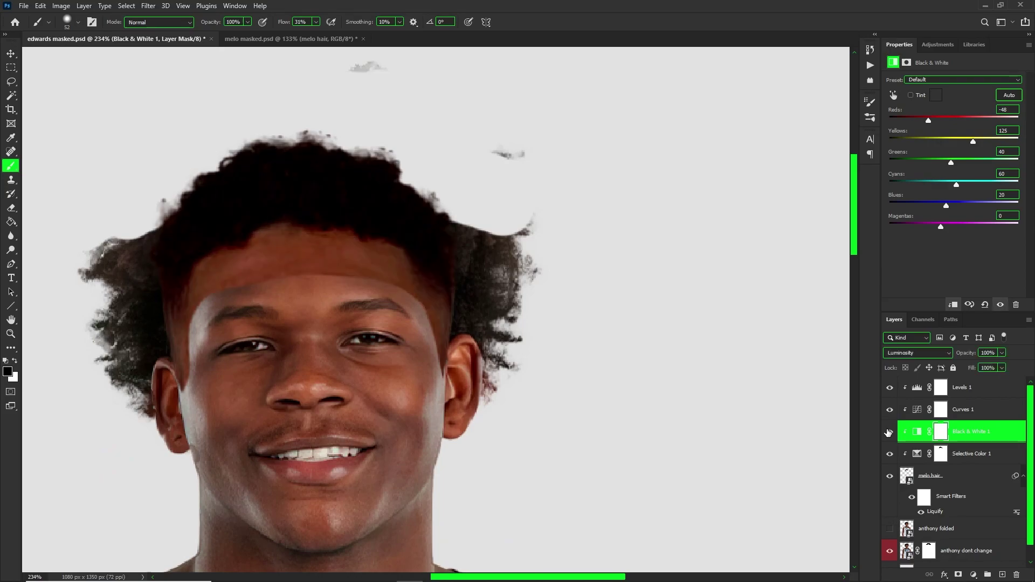
{"action": "left_click", "coordinate": [890, 411]}
{"action": "left_click", "coordinate": [890, 410]}
{"action": "left_click", "coordinate": [890, 392]}
{"action": "left_click", "coordinate": [890, 391]}
Step: Paint black over the curly hair on the Levels mask to restore its detail
{"action": "left_click", "coordinate": [941, 387]}
{"action": "scroll", "coordinate": [173, 162], "scroll_direction": "up", "scroll_amount": 2}
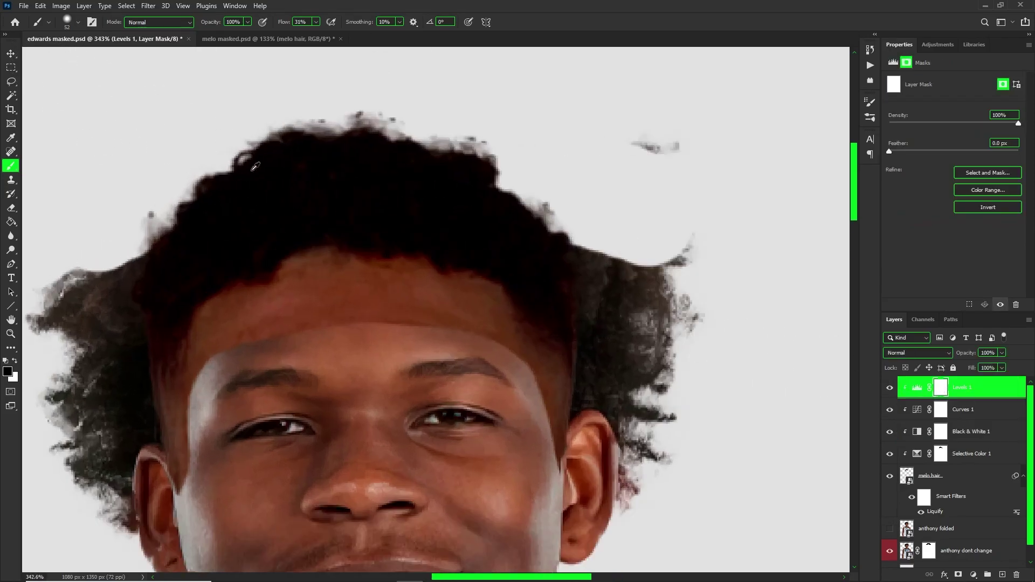
{"action": "mouse_move", "coordinate": [205, 208]}
{"action": "left_mouse_down"}
{"action": "mouse_move", "coordinate": [234, 207]}
{"action": "mouse_move", "coordinate": [210, 207]}
{"action": "mouse_move", "coordinate": [130, 273]}
{"action": "mouse_move", "coordinate": [203, 201]}
{"action": "mouse_move", "coordinate": [318, 171]}
{"action": "mouse_move", "coordinate": [401, 208]}
{"action": "mouse_move", "coordinate": [414, 198]}
{"action": "mouse_move", "coordinate": [522, 225]}
{"action": "mouse_move", "coordinate": [540, 253]}
{"action": "mouse_move", "coordinate": [596, 237]}
{"action": "left_mouse_up"}
{"action": "scroll", "coordinate": [597, 238], "scroll_direction": "down", "scroll_amount": 2}
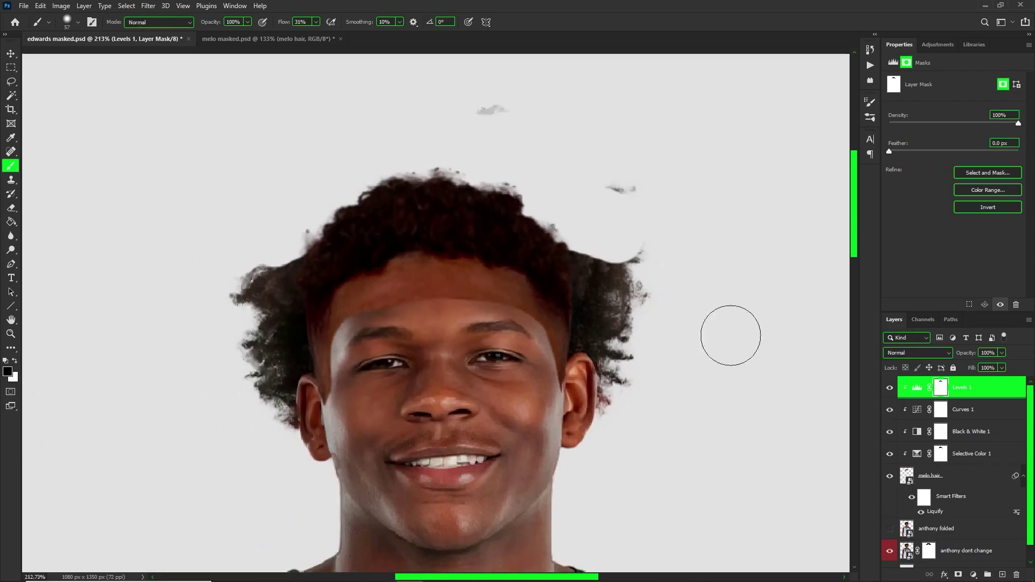
Step: Add a layer mask to melo hair and paint black along the seam on the left side of the forehead
{"action": "left_click", "coordinate": [942, 477]}
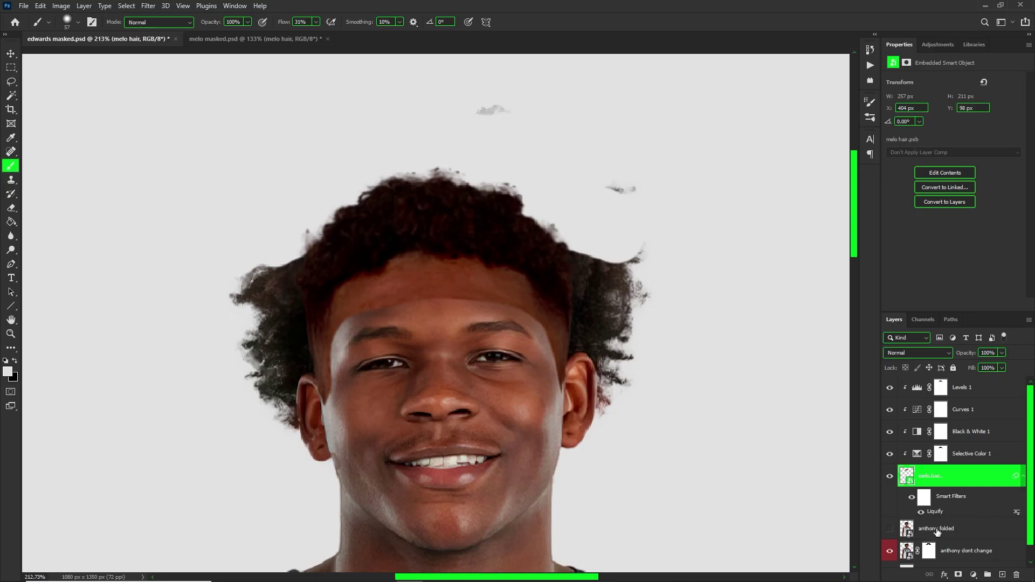
{"action": "left_click", "coordinate": [958, 573]}
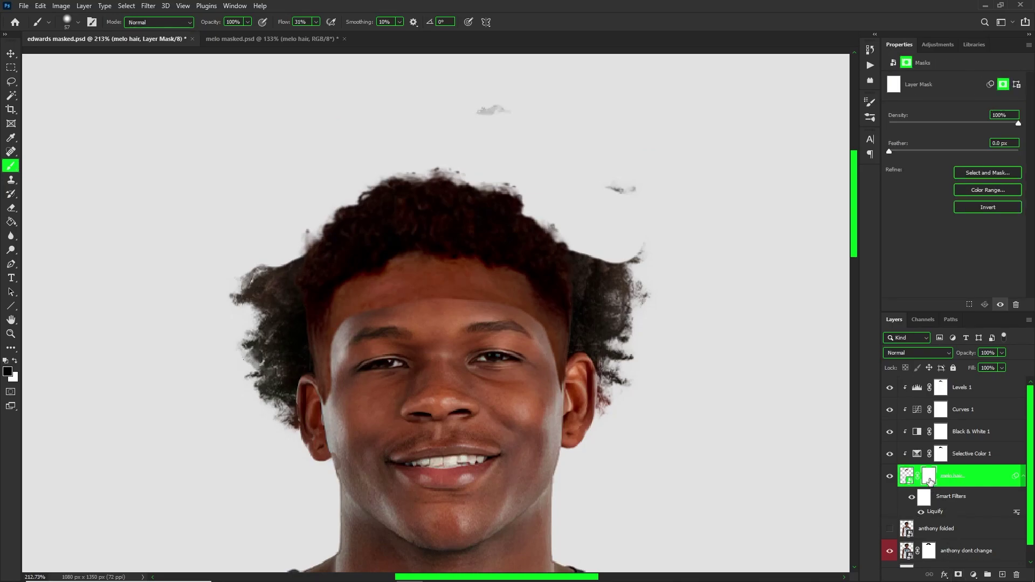
{"action": "key", "text": "x"}
{"action": "left_click", "coordinate": [15, 362]}
{"action": "scroll", "coordinate": [421, 298], "scroll_direction": "up", "scroll_amount": 4}
{"action": "mouse_move", "coordinate": [460, 317]}
{"action": "left_mouse_down"}
{"action": "mouse_move", "coordinate": [387, 321]}
{"action": "mouse_move", "coordinate": [480, 311]}
{"action": "mouse_move", "coordinate": [352, 313]}
{"action": "mouse_move", "coordinate": [298, 361]}
{"action": "mouse_move", "coordinate": [304, 458]}
{"action": "left_mouse_up"}
Step: Shrink the brush and blend the seam across the right side of the forehead and temple on the melo hair mask
{"action": "key", "text": "bracketleft"}
{"action": "key", "text": "bracketleft"}
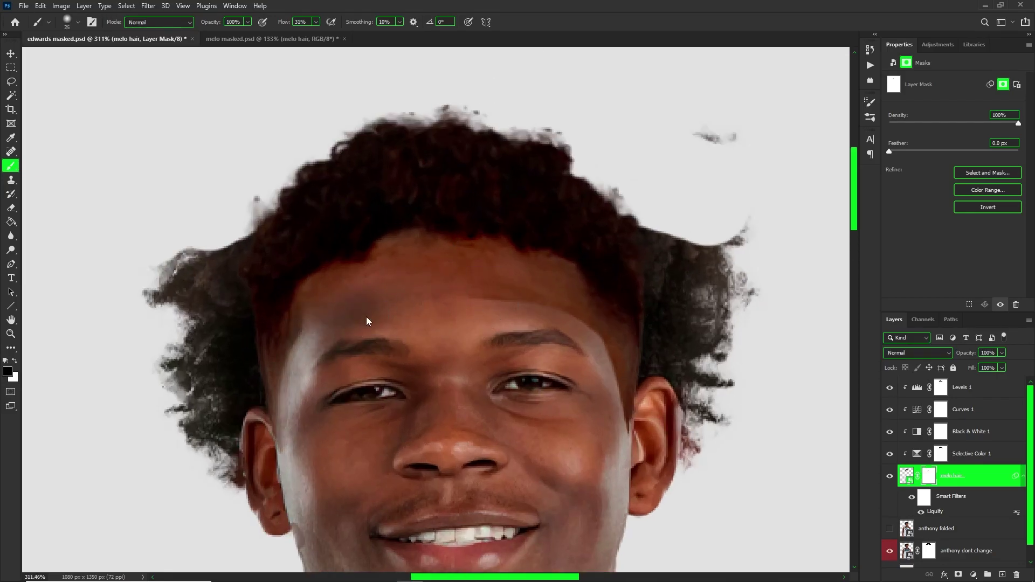
{"action": "left_click_drag", "start_coordinate": [491, 302], "coordinate": [585, 320]}
{"action": "mouse_move", "coordinate": [605, 341]}
{"action": "left_mouse_down"}
{"action": "mouse_move", "coordinate": [613, 448]}
{"action": "mouse_move", "coordinate": [600, 377]}
{"action": "left_mouse_up"}
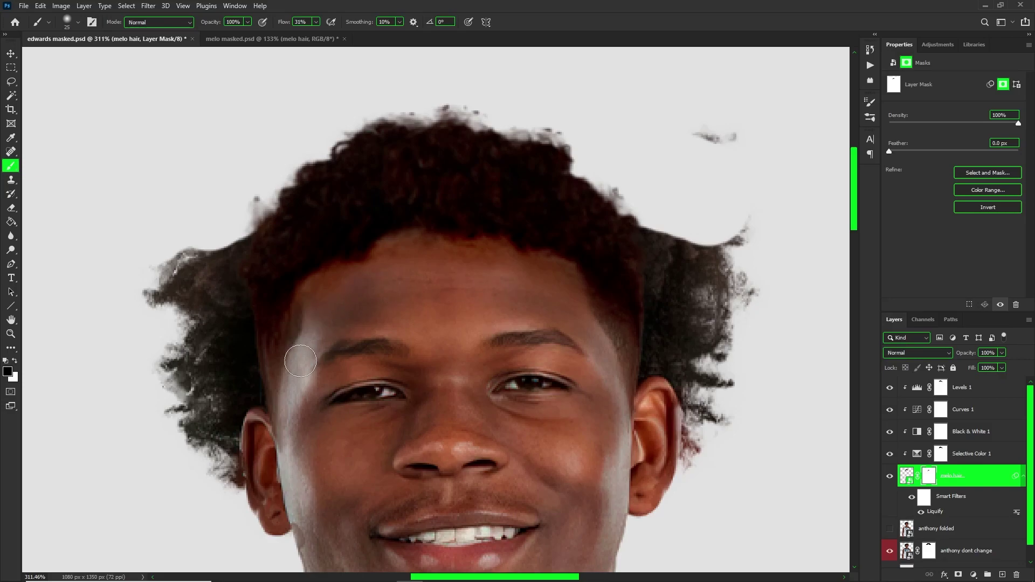
Step: On Curves 1, pull the Red channel curve down to input 97, output 81 to reduce the red in the hair
{"action": "key", "text": "ctrl+0"}
{"action": "scroll", "coordinate": [464, 124], "scroll_direction": "up", "scroll_amount": 5}
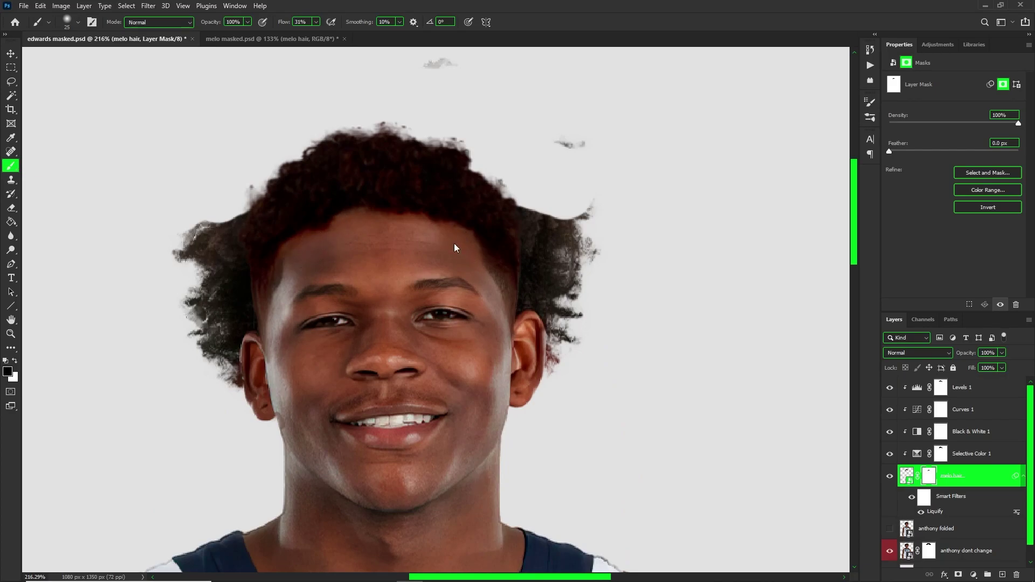
{"action": "left_click", "coordinate": [978, 410]}
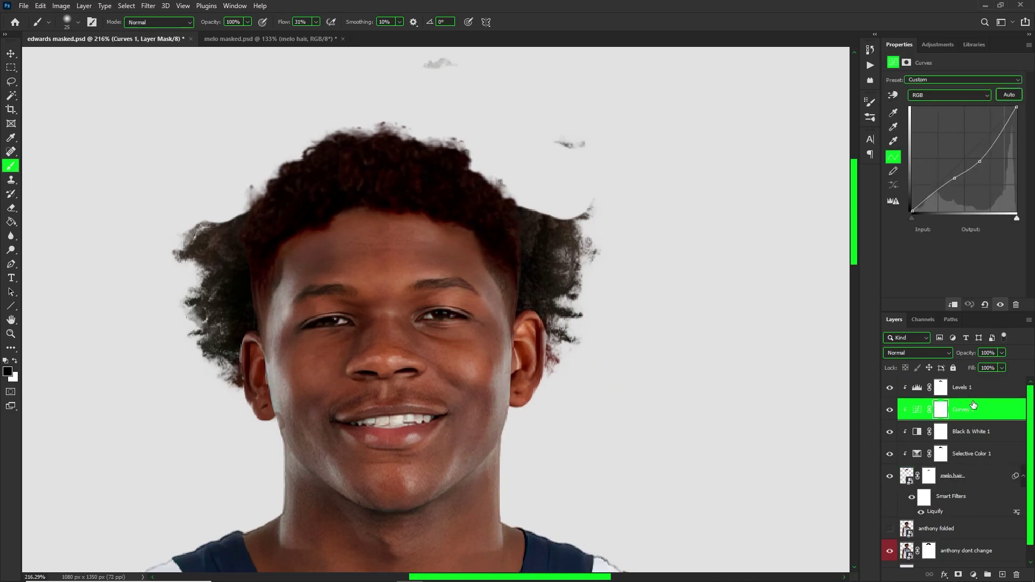
{"action": "left_click", "coordinate": [931, 98]}
{"action": "left_click", "coordinate": [949, 113]}
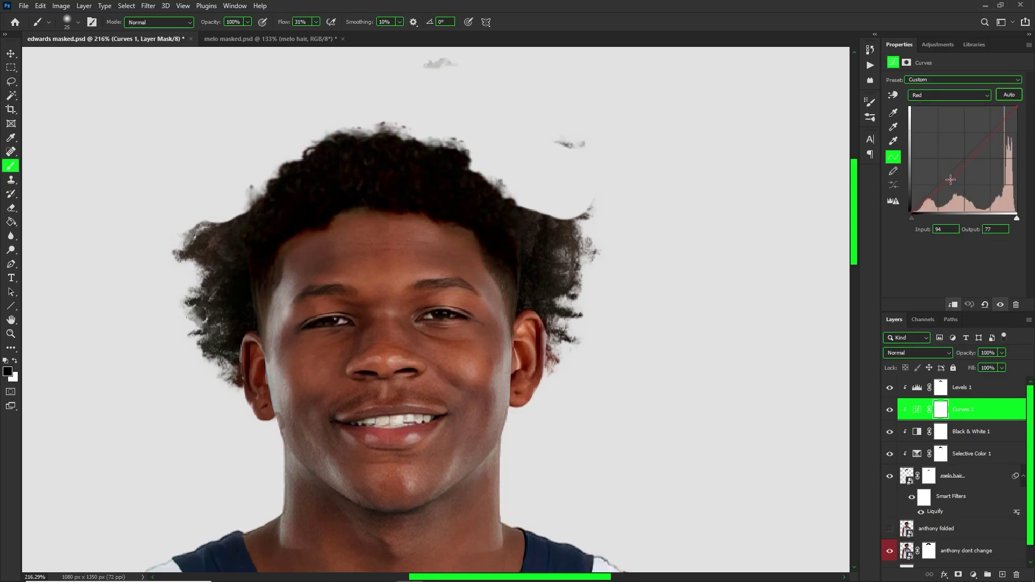
{"action": "left_click_drag", "start_coordinate": [951, 179], "coordinate": [950, 176]}
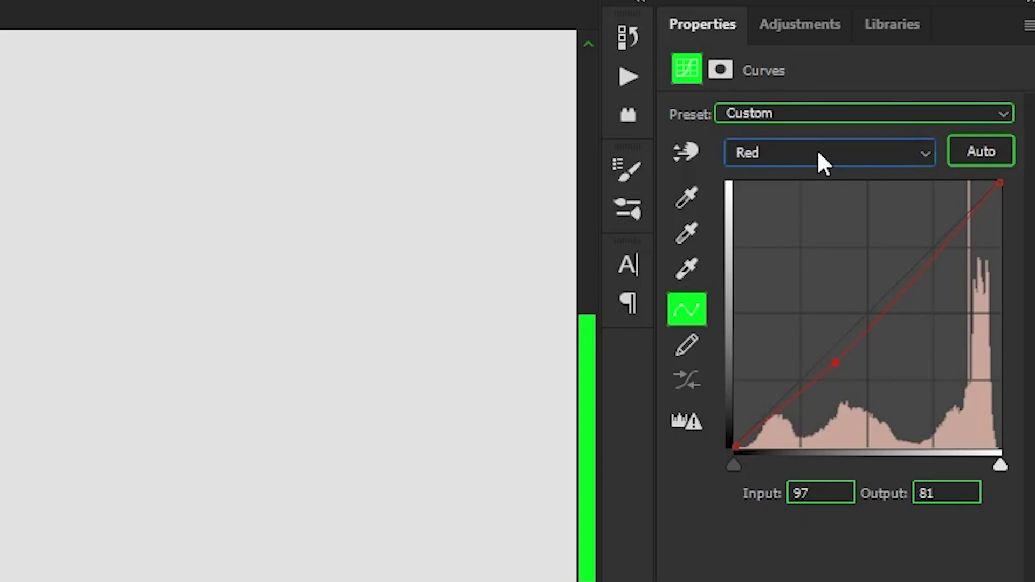
Step: Raise the Blue channel curve of Curves 1 to input 111, output 134
{"action": "left_click", "coordinate": [817, 153]}
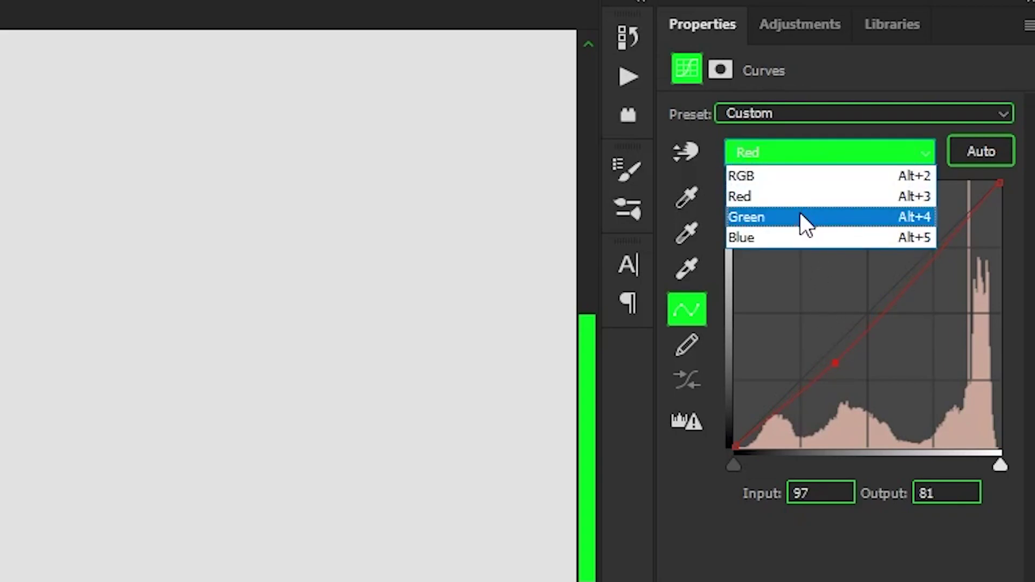
{"action": "left_click", "coordinate": [804, 236]}
{"action": "left_click", "coordinate": [858, 303]}
{"action": "mouse_move", "coordinate": [858, 304]}
{"action": "left_mouse_down"}
{"action": "mouse_move", "coordinate": [860, 314]}
{"action": "mouse_move", "coordinate": [843, 291]}
{"action": "mouse_move", "coordinate": [850, 303]}
{"action": "left_mouse_up"}
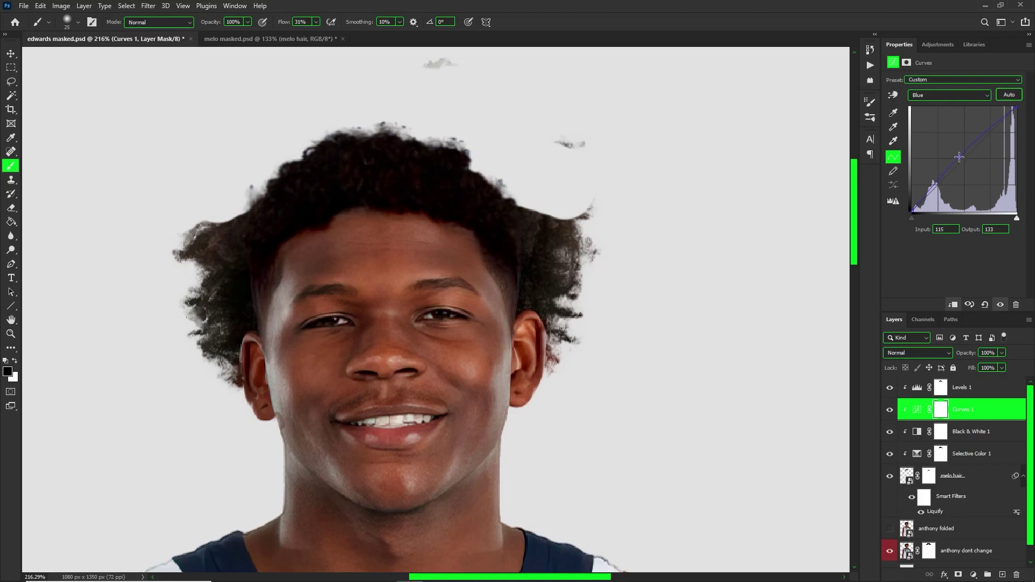
{"action": "scroll", "coordinate": [325, 162], "scroll_direction": "down", "scroll_amount": 13}
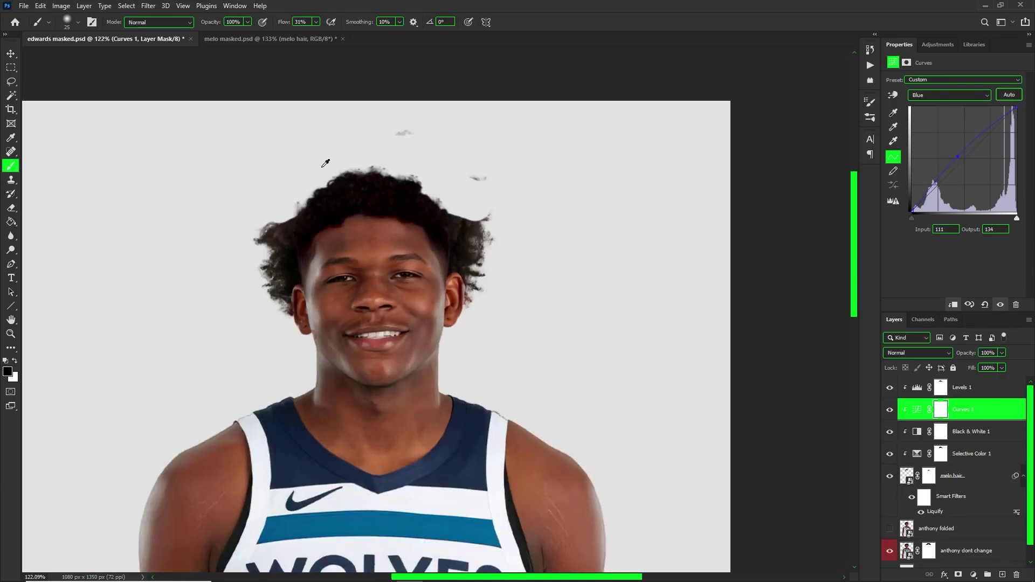
Step: Target the layer mask of anthony dont change and paint black over the outer edge of the original hair on the left
{"action": "scroll", "coordinate": [442, 145], "scroll_direction": "up", "scroll_amount": 12}
{"action": "key", "text": "v"}
{"action": "key", "text": "x"}
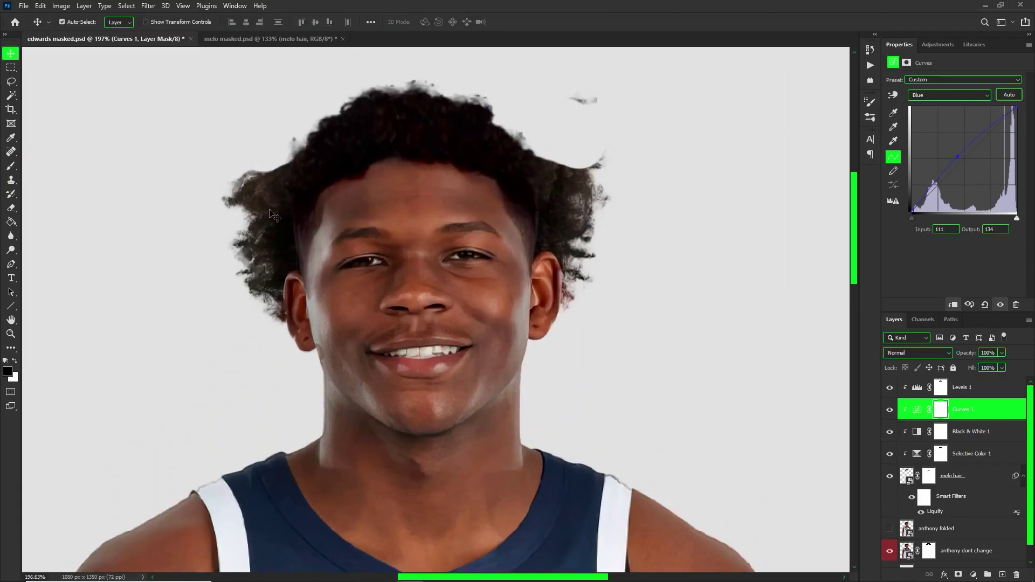
{"action": "left_click", "coordinate": [826, 460]}
{"action": "left_click", "coordinate": [927, 555]}
{"action": "key", "text": "b"}
{"action": "key", "text": "x"}
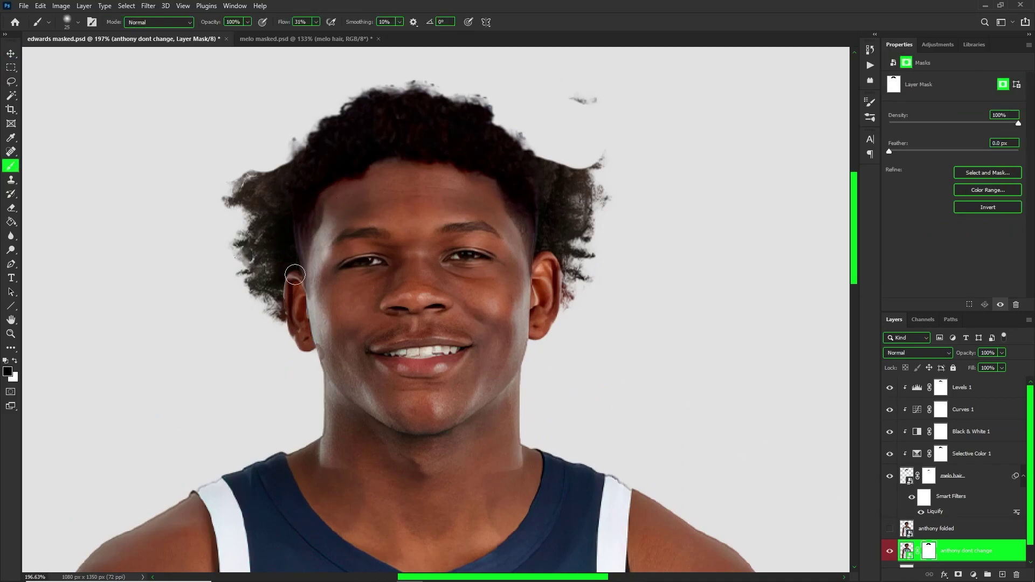
{"action": "mouse_move", "coordinate": [243, 248]}
{"action": "left_mouse_down"}
{"action": "mouse_move", "coordinate": [250, 210]}
{"action": "mouse_move", "coordinate": [242, 265]}
{"action": "mouse_move", "coordinate": [230, 226]}
{"action": "left_mouse_up"}
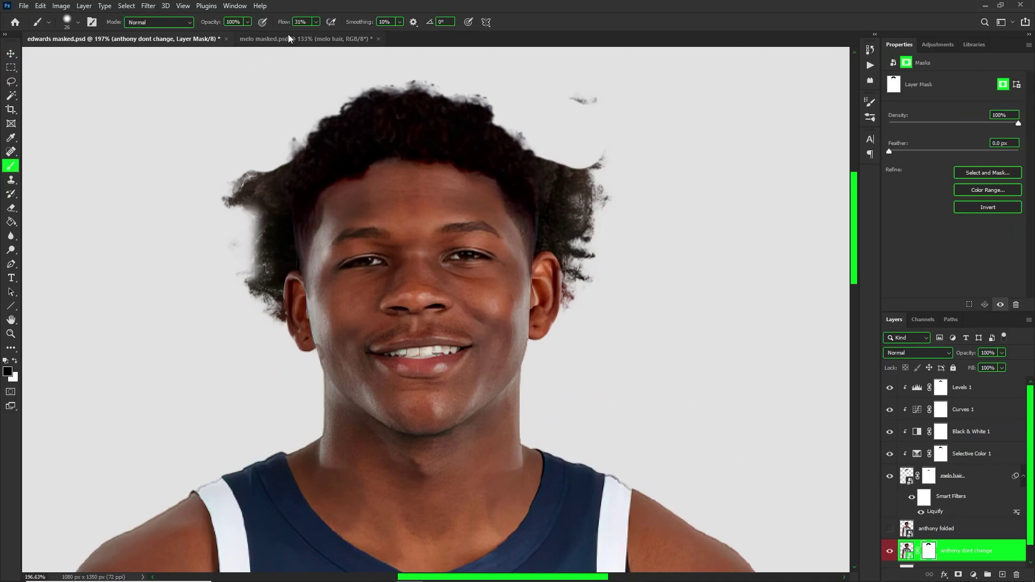
Step: Set the brush flow to 100% and mask out the original hair sticking out on both sides of the head
{"action": "left_click", "coordinate": [315, 23]}
{"action": "left_click_drag", "start_coordinate": [314, 36], "coordinate": [354, 37]}
{"action": "mouse_move", "coordinate": [233, 200]}
{"action": "left_mouse_down"}
{"action": "mouse_move", "coordinate": [252, 167]}
{"action": "mouse_move", "coordinate": [242, 274]}
{"action": "mouse_move", "coordinate": [259, 164]}
{"action": "left_mouse_up"}
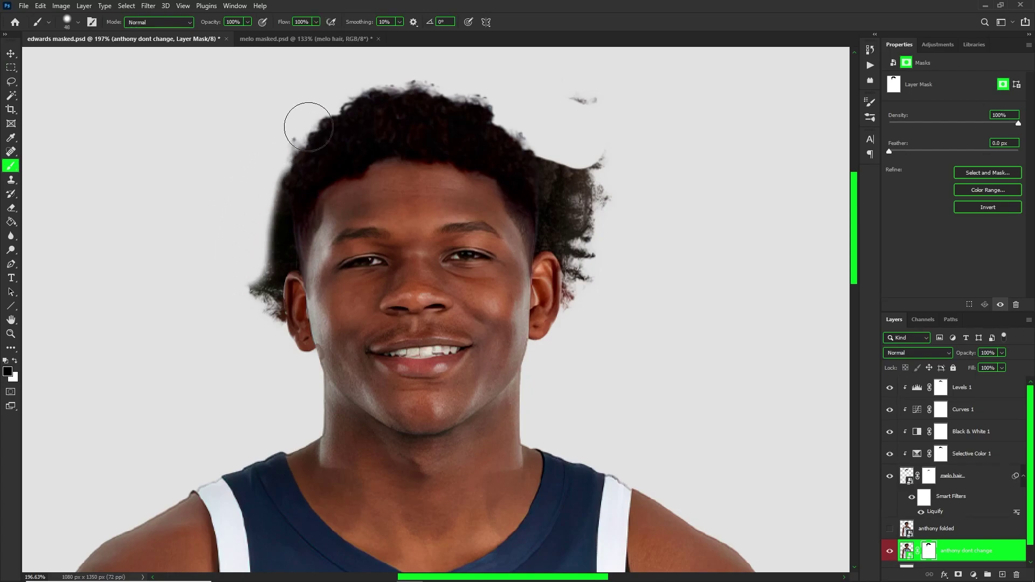
{"action": "mouse_move", "coordinate": [539, 146]}
{"action": "left_mouse_down"}
{"action": "mouse_move", "coordinate": [577, 202]}
{"action": "mouse_move", "coordinate": [558, 156]}
{"action": "mouse_move", "coordinate": [599, 253]}
{"action": "mouse_move", "coordinate": [590, 180]}
{"action": "mouse_move", "coordinate": [552, 228]}
{"action": "left_mouse_up"}
{"action": "key", "text": "bracketleft"}
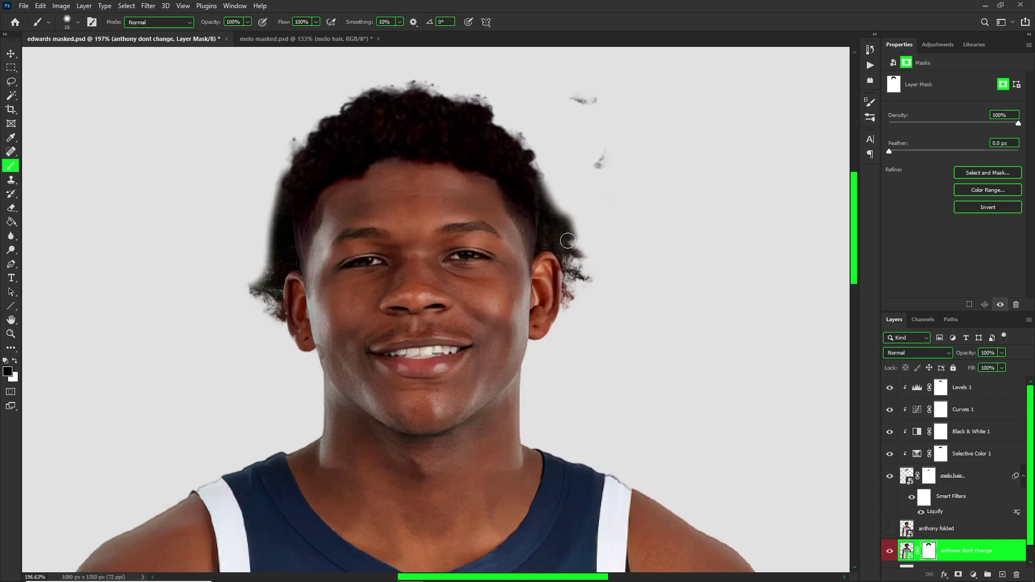
Step: Lasso the leftover original hair on the left, following the new hairline and ear edge and including the tufts beside the ear
{"action": "scroll", "coordinate": [564, 247], "scroll_direction": "up", "scroll_amount": 9}
{"action": "right_click", "coordinate": [532, 215], "text": "alt"}
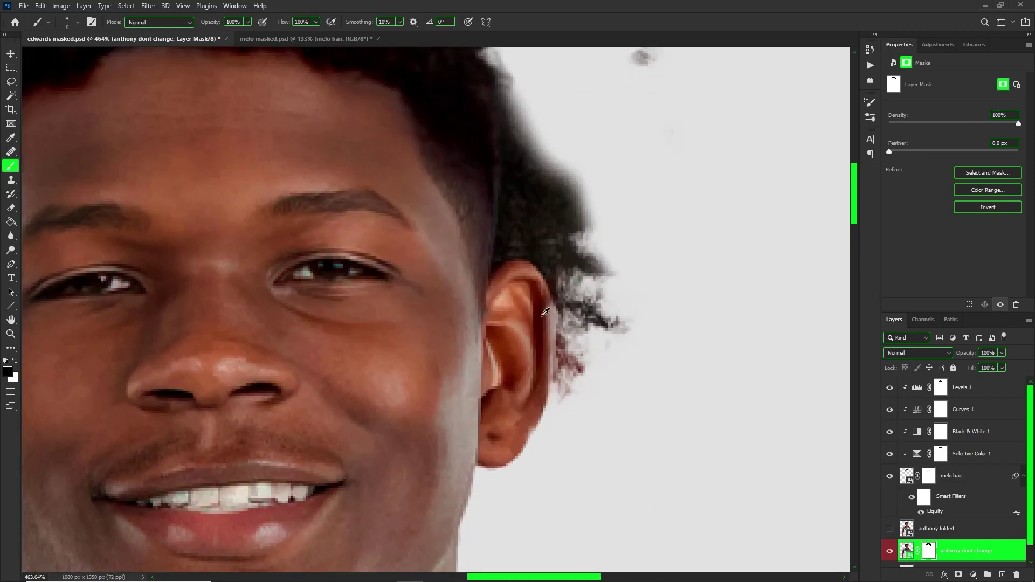
{"action": "left_click", "coordinate": [11, 82]}
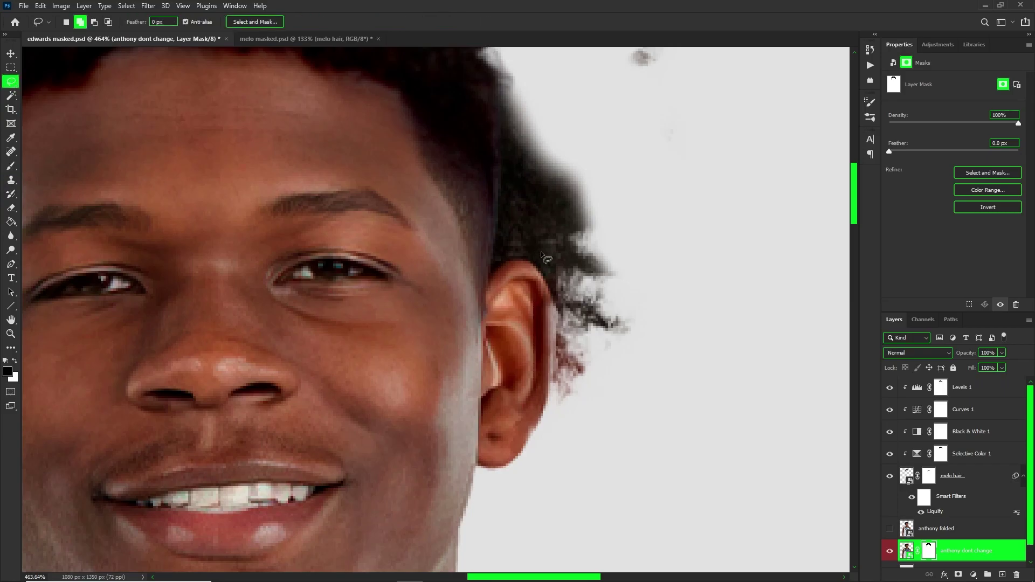
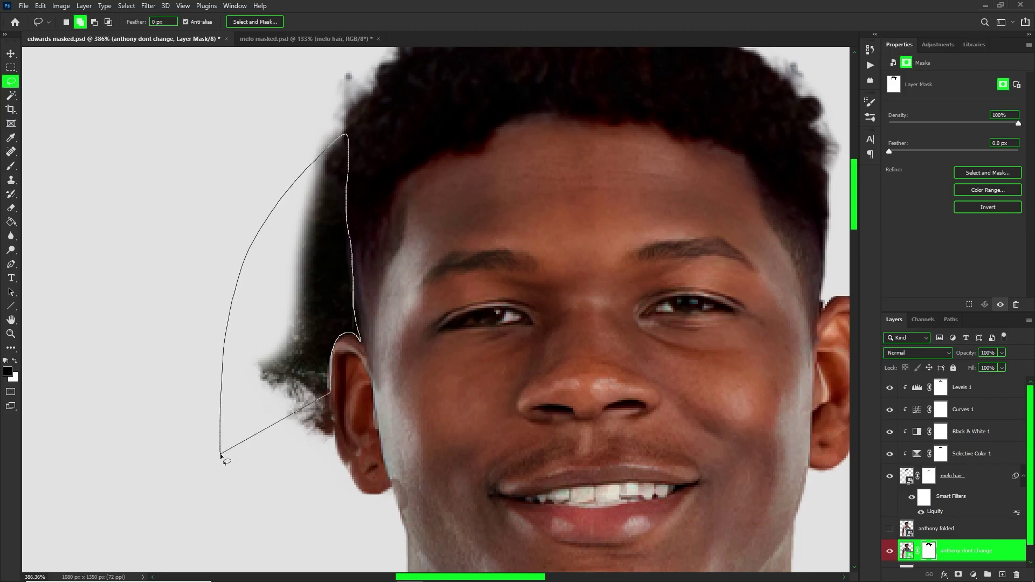
{"action": "left_click_drag", "start_coordinate": [267, 380], "coordinate": [322, 448]}
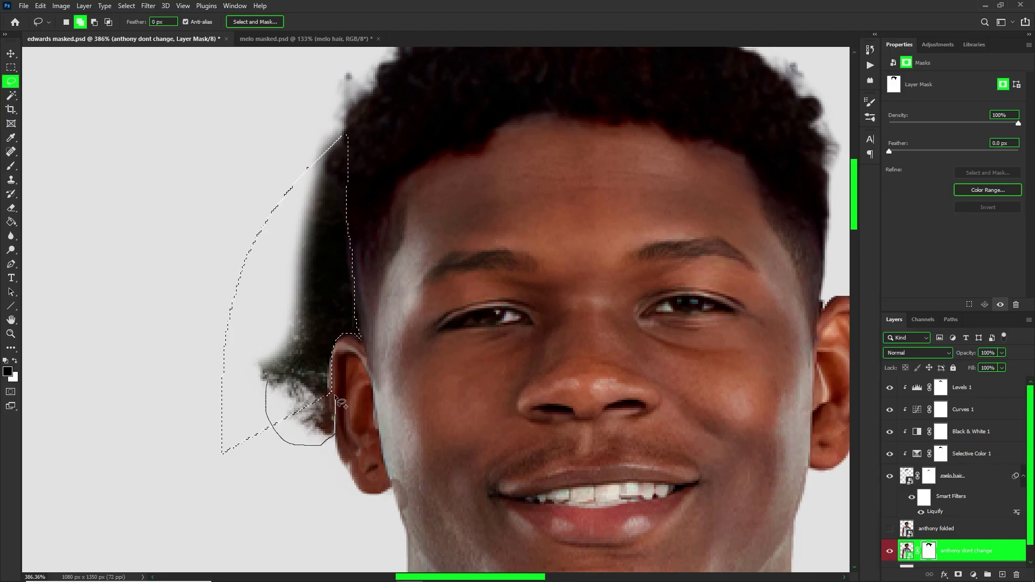
{"action": "mouse_move", "coordinate": [337, 400]}
{"action": "left_mouse_down"}
{"action": "mouse_move", "coordinate": [332, 380]}
{"action": "mouse_move", "coordinate": [333, 397]}
{"action": "left_mouse_up"}
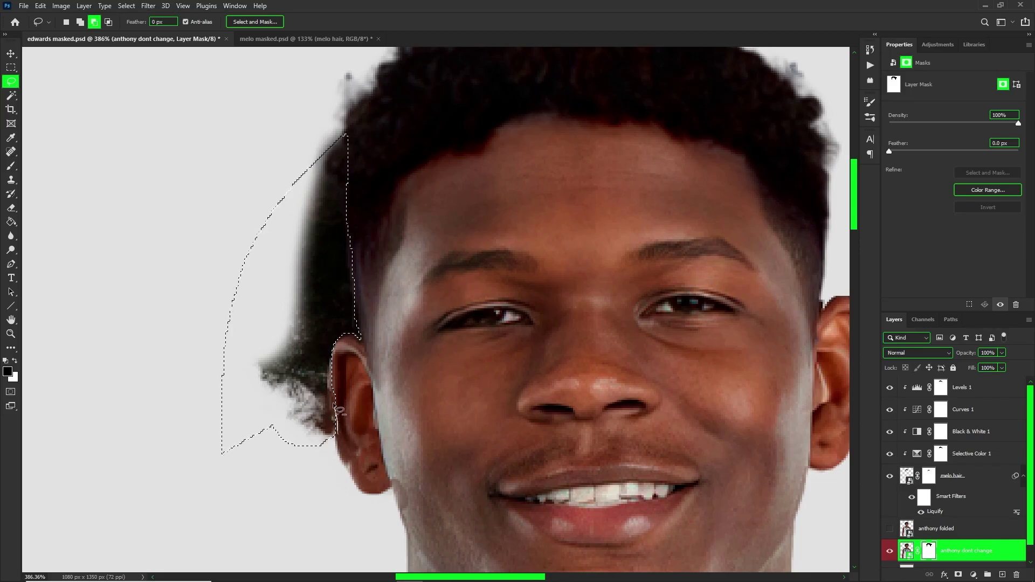
Step: Paint black inside the selection with a larger brush to mask out the leftover hair, and deselect
{"action": "key", "text": "b"}
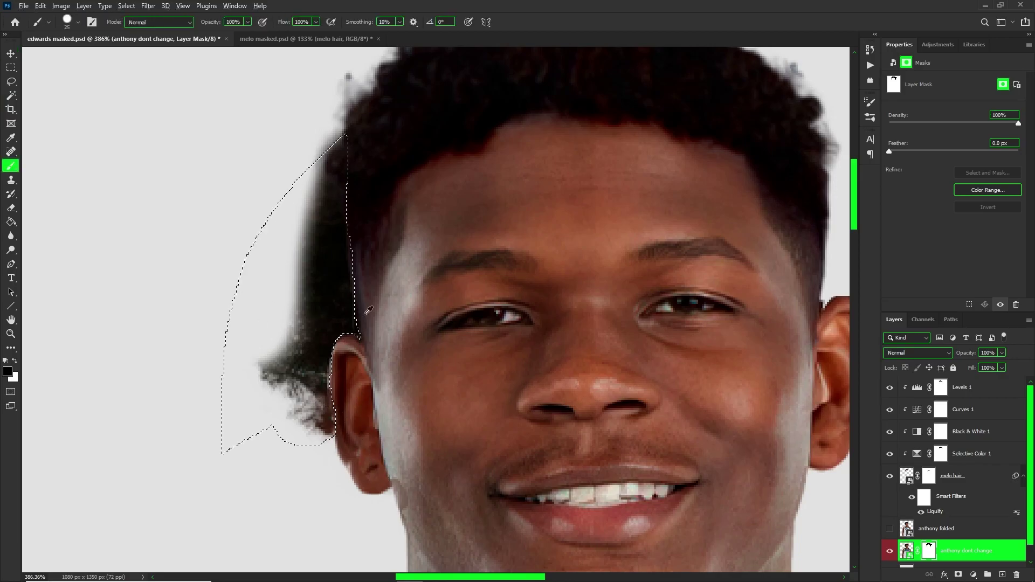
{"action": "left_click_drag", "start_coordinate": [365, 314], "coordinate": [380, 310]}
{"action": "scroll", "coordinate": [439, 292], "scroll_direction": "down", "scroll_amount": 2}
{"action": "scroll", "coordinate": [901, 392], "scroll_direction": "down", "scroll_amount": 2}
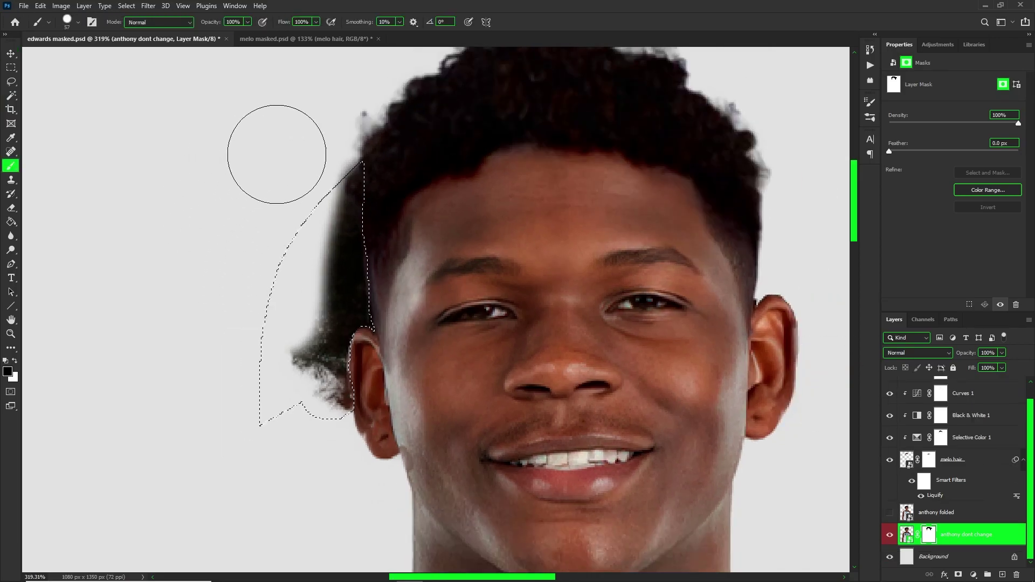
{"action": "mouse_move", "coordinate": [277, 154]}
{"action": "left_mouse_down"}
{"action": "mouse_move", "coordinate": [364, 376]}
{"action": "mouse_move", "coordinate": [362, 184]}
{"action": "mouse_move", "coordinate": [265, 385]}
{"action": "mouse_move", "coordinate": [368, 195]}
{"action": "mouse_move", "coordinate": [348, 322]}
{"action": "left_mouse_up"}
{"action": "scroll", "coordinate": [487, 124], "scroll_direction": "down", "scroll_amount": 2}
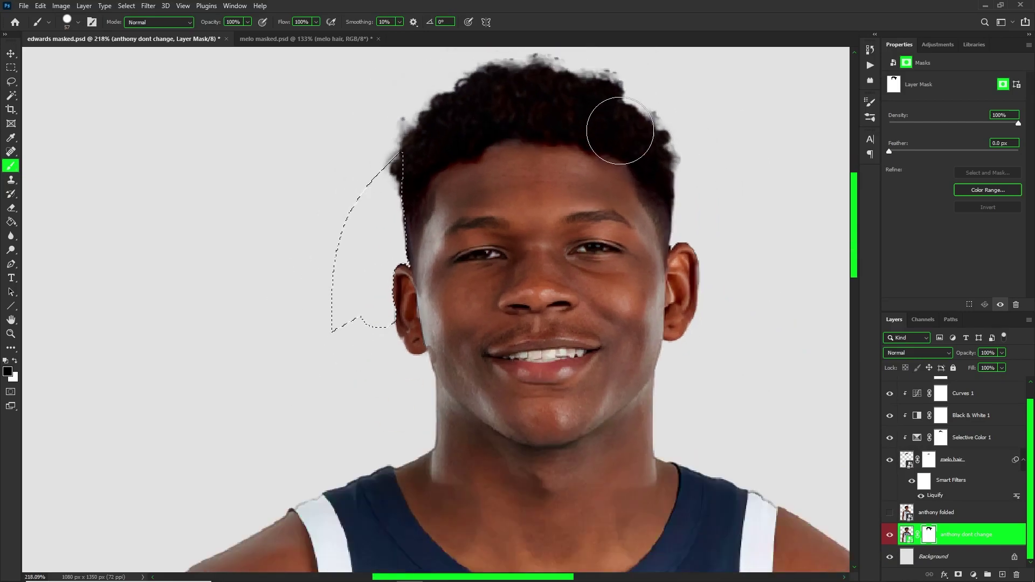
{"action": "scroll", "coordinate": [619, 130], "scroll_direction": "up", "scroll_amount": 3}
{"action": "key", "text": "ctrl+d"}
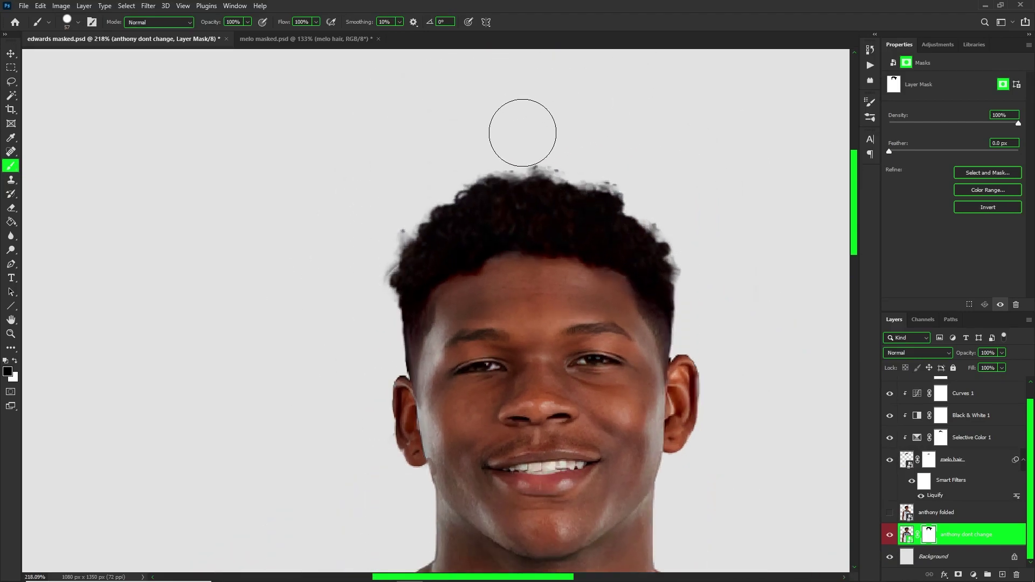
{"action": "scroll", "coordinate": [522, 133], "scroll_direction": "down", "scroll_amount": 5}
{"action": "key", "text": "v"}
{"action": "scroll", "coordinate": [452, 108], "scroll_direction": "up", "scroll_amount": 4}
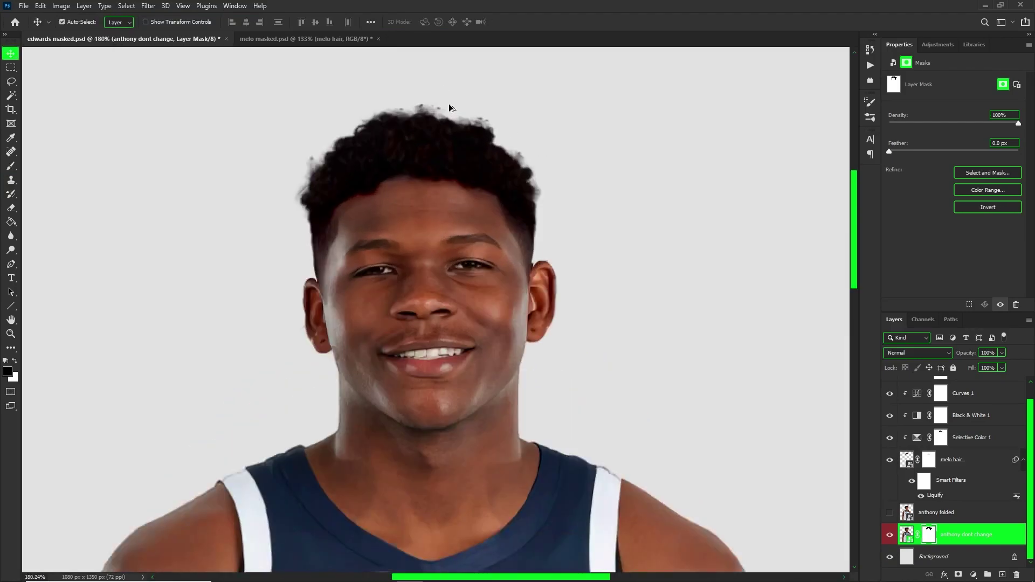
{"action": "scroll", "coordinate": [451, 107], "scroll_direction": "up", "scroll_amount": 1}
{"action": "left_click_drag", "start_coordinate": [435, 152], "coordinate": [447, 122]}
{"action": "key", "text": "ctrl+z"}
{"action": "key", "text": "ctrl+z"}
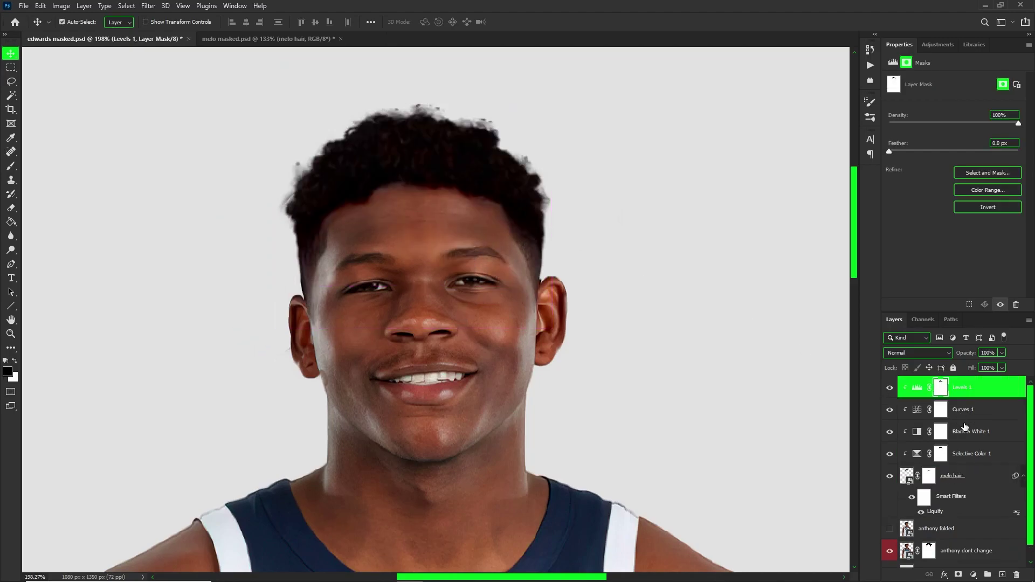
Step: Add a Hue/Saturation adjustment clipped above Levels 1 and set its Saturation to -57
{"action": "left_click", "coordinate": [965, 426]}
{"action": "left_click", "coordinate": [969, 391]}
{"action": "left_click", "coordinate": [974, 574]}
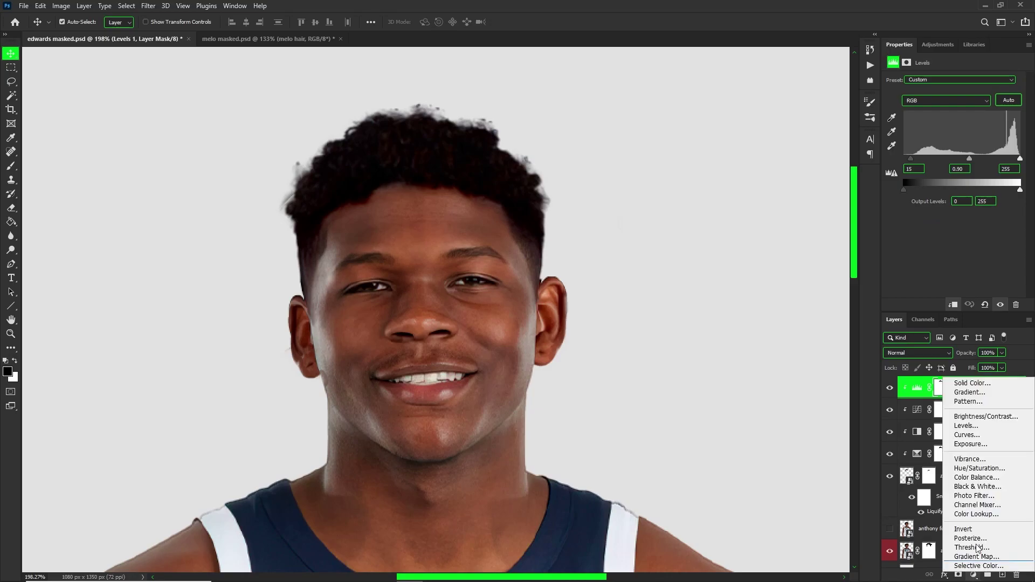
{"action": "left_click", "coordinate": [978, 468]}
{"action": "left_click", "coordinate": [965, 395], "text": "alt"}
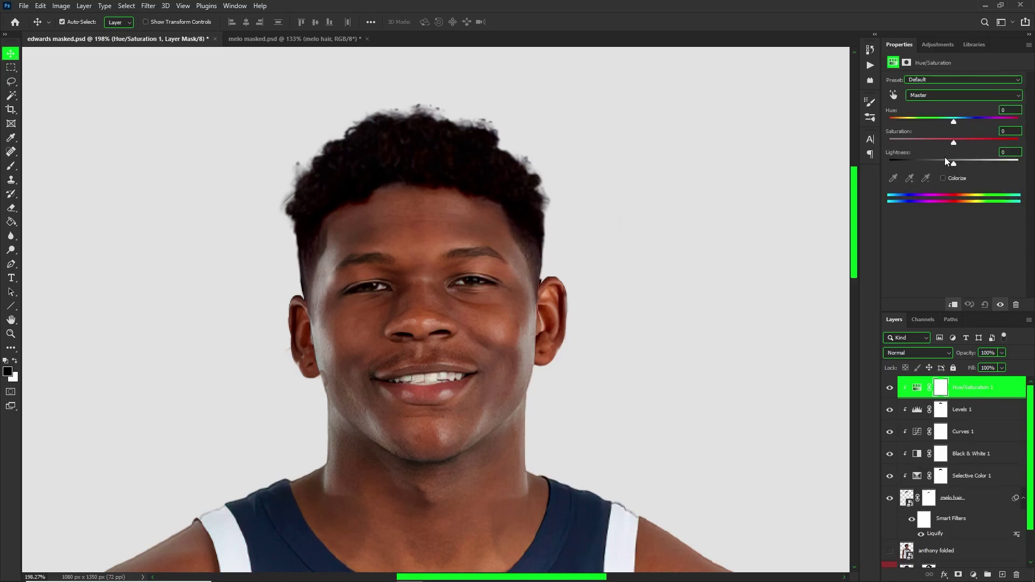
{"action": "left_click_drag", "start_coordinate": [952, 144], "coordinate": [917, 143]}
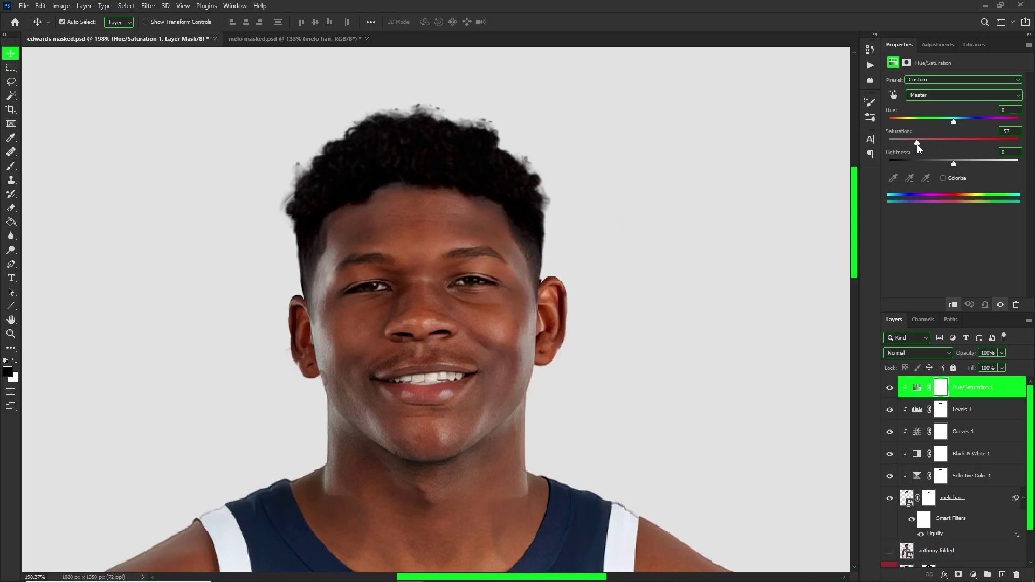
Step: Invert the Hue/Saturation 1 layer mask to black
{"action": "left_click", "coordinate": [941, 388]}
{"action": "key", "text": "ctrl+i"}
{"action": "key", "text": "ctrl+i"}
{"action": "key", "text": "ctrl+i"}
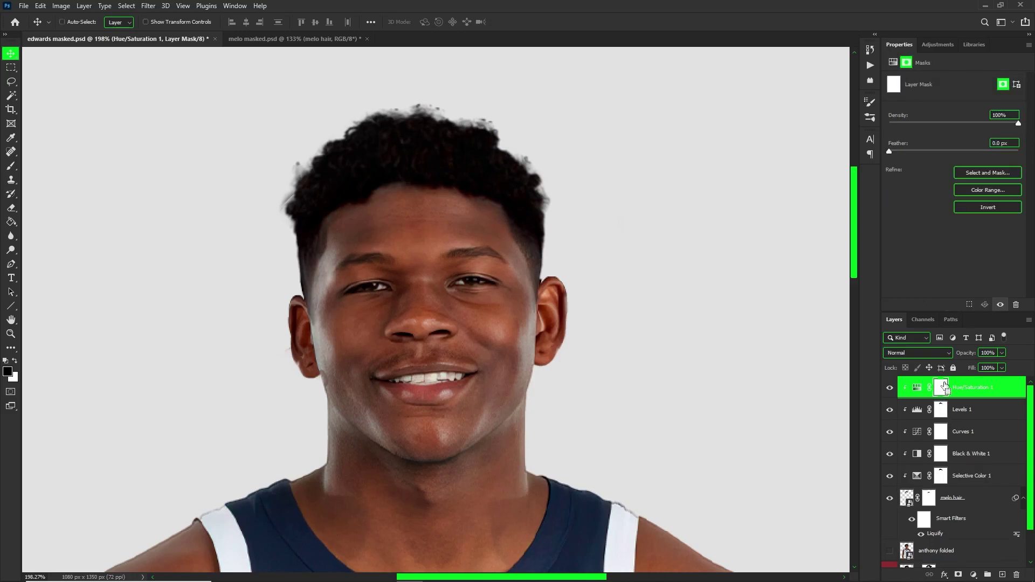
Step: With a soft white brush at 25% flow, paint along the hairline on the Hue/Saturation mask to remove its red tint
{"action": "key", "text": "b"}
{"action": "key", "text": "x"}
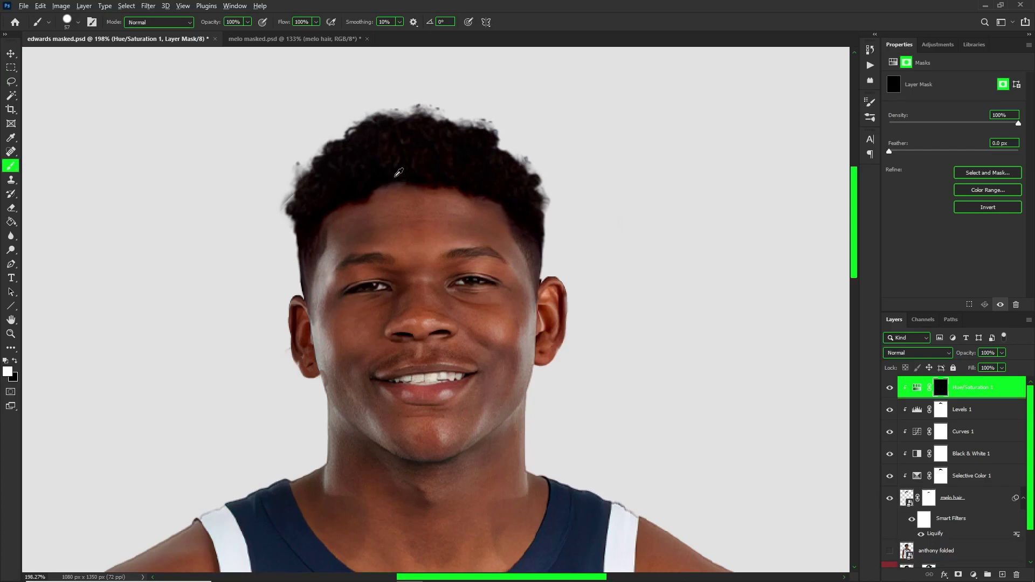
{"action": "scroll", "coordinate": [393, 172], "scroll_direction": "up", "scroll_amount": 3}
{"action": "right_click", "coordinate": [334, 215], "text": "alt"}
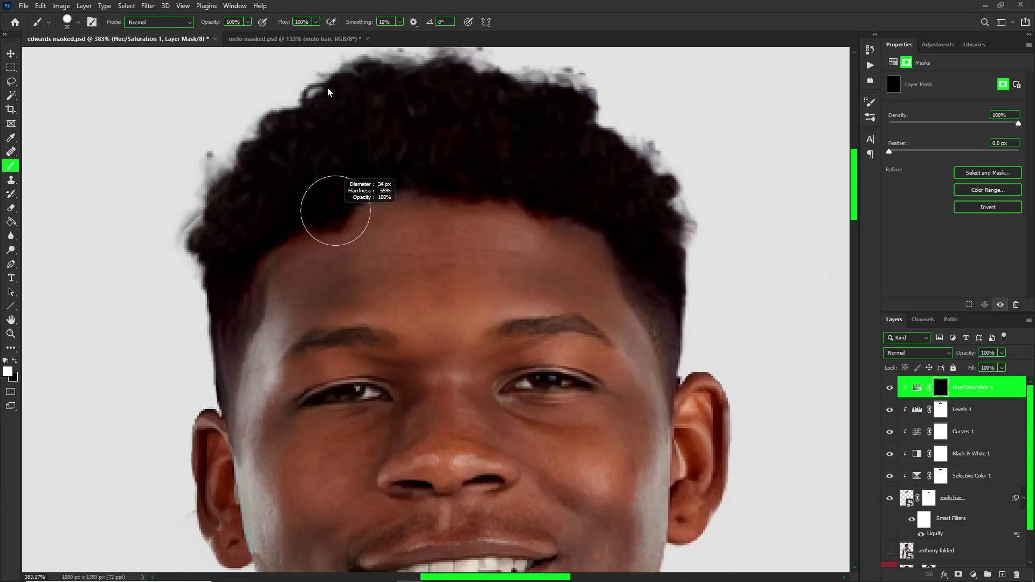
{"action": "left_click_drag", "start_coordinate": [315, 21], "coordinate": [278, 42]}
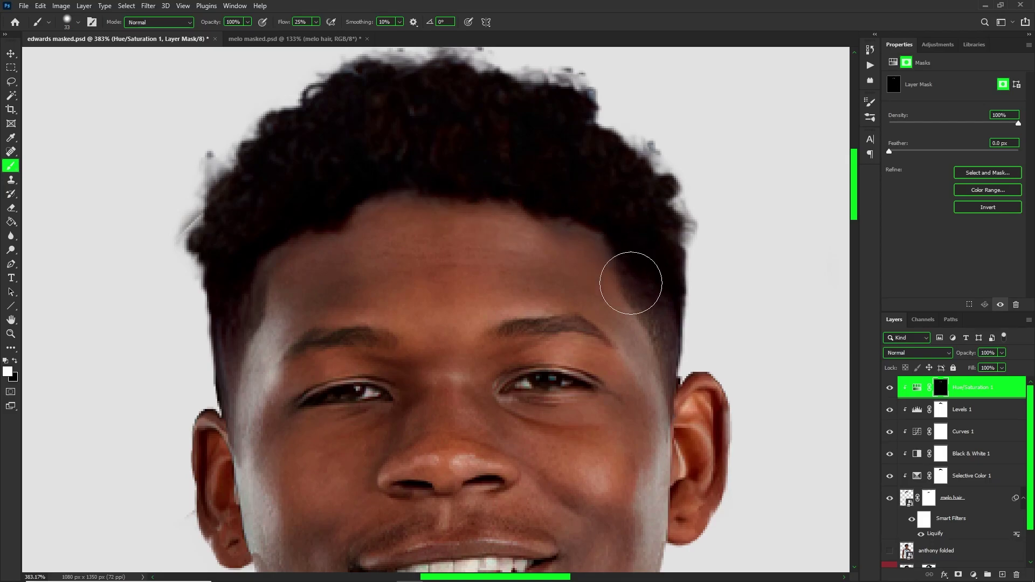
{"action": "scroll", "coordinate": [459, 228], "scroll_direction": "down", "scroll_amount": 3}
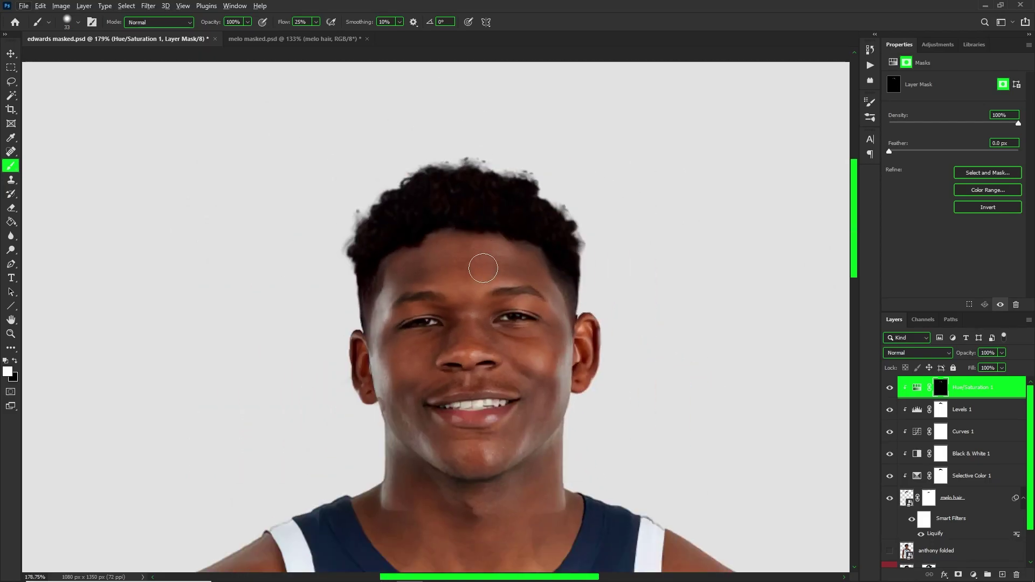
Step: Sample a reddish-brown skin color for the brush and add a new empty layer above Hue/Saturation 1
{"action": "key", "text": "v"}
{"action": "scroll", "coordinate": [483, 268], "scroll_direction": "up", "scroll_amount": 3}
{"action": "left_click", "coordinate": [973, 560]}
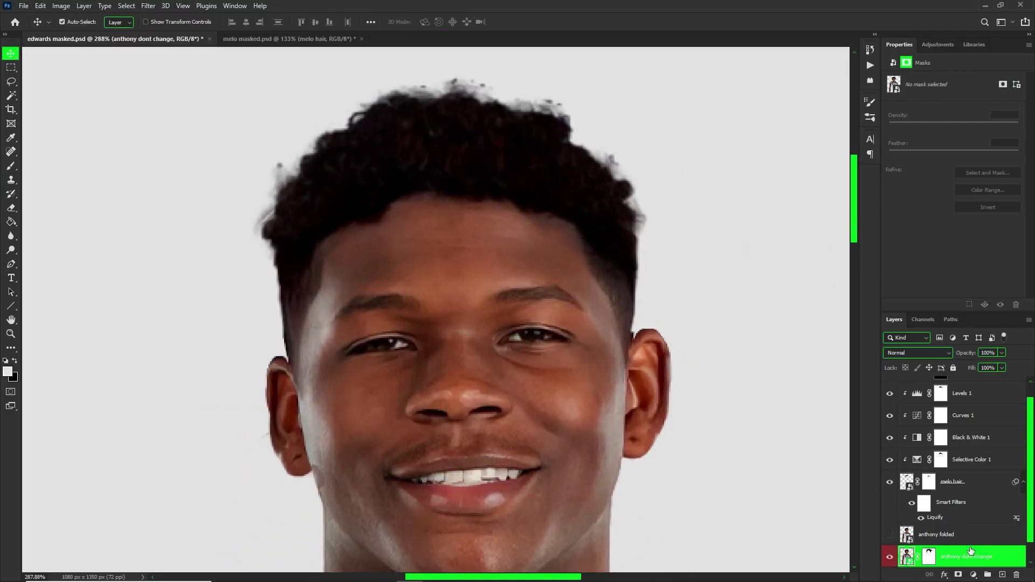
{"action": "key", "text": "b"}
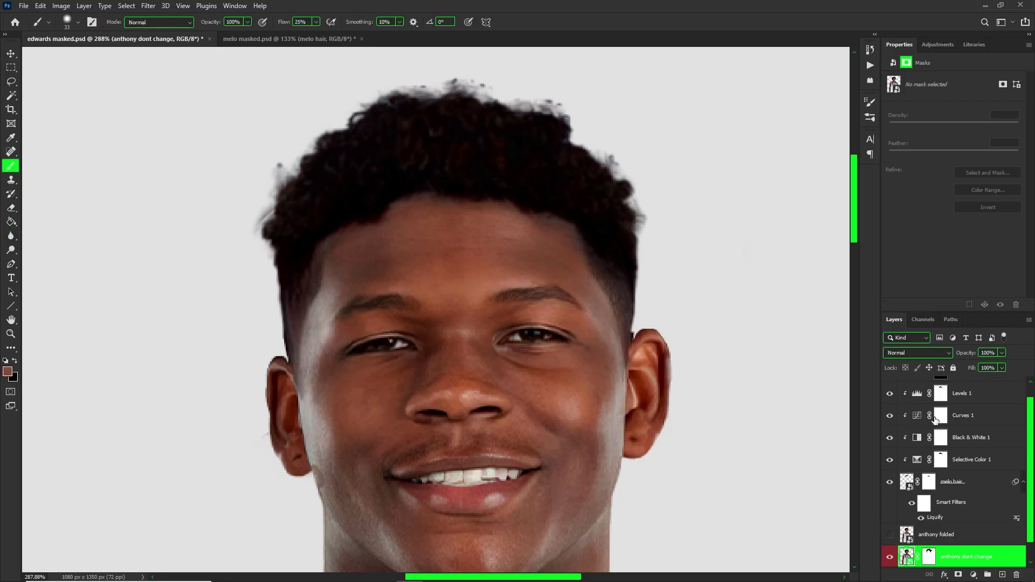
{"action": "scroll", "coordinate": [935, 419], "scroll_direction": "up", "scroll_amount": 1}
{"action": "left_click", "coordinate": [965, 393]}
{"action": "left_click", "coordinate": [1002, 575]}
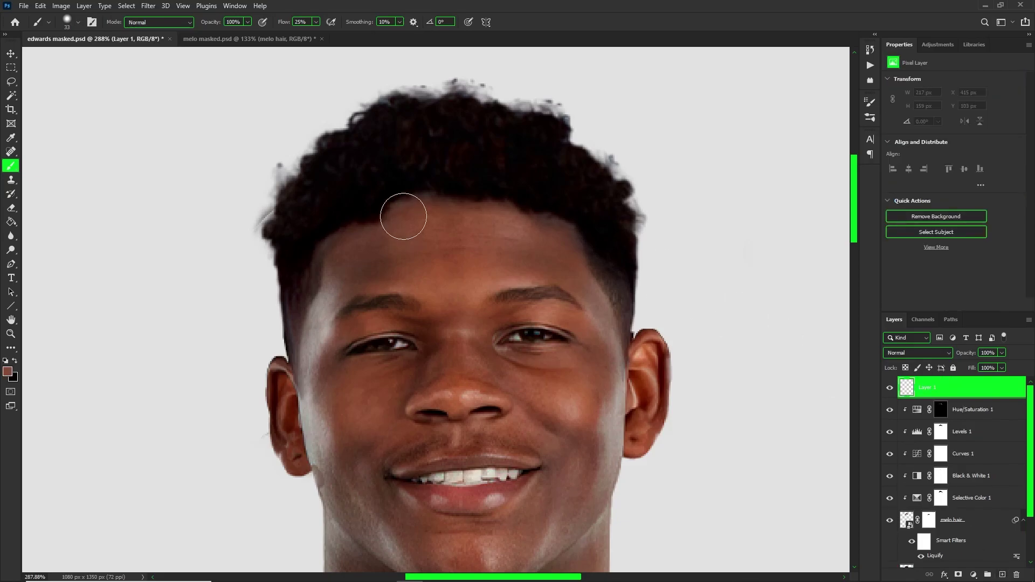
Step: Shrink the brush and paint brown skin color on the new layer along the left side of the forehead hairline and temple
{"action": "mouse_move", "coordinate": [404, 216]}
{"action": "left_mouse_down"}
{"action": "mouse_move", "coordinate": [443, 205]}
{"action": "mouse_move", "coordinate": [395, 217]}
{"action": "left_mouse_up"}
{"action": "key", "text": "ctrl+z"}
{"action": "key", "text": "bracketleft"}
{"action": "key", "text": "bracketleft"}
{"action": "key", "text": "bracketleft"}
{"action": "mouse_move", "coordinate": [426, 203]}
{"action": "left_mouse_down"}
{"action": "mouse_move", "coordinate": [479, 204]}
{"action": "mouse_move", "coordinate": [568, 227]}
{"action": "mouse_move", "coordinate": [595, 286]}
{"action": "mouse_move", "coordinate": [480, 200]}
{"action": "mouse_move", "coordinate": [369, 204]}
{"action": "mouse_move", "coordinate": [426, 197]}
{"action": "mouse_move", "coordinate": [339, 238]}
{"action": "left_mouse_up"}
{"action": "left_click_drag", "start_coordinate": [313, 289], "coordinate": [342, 237]}
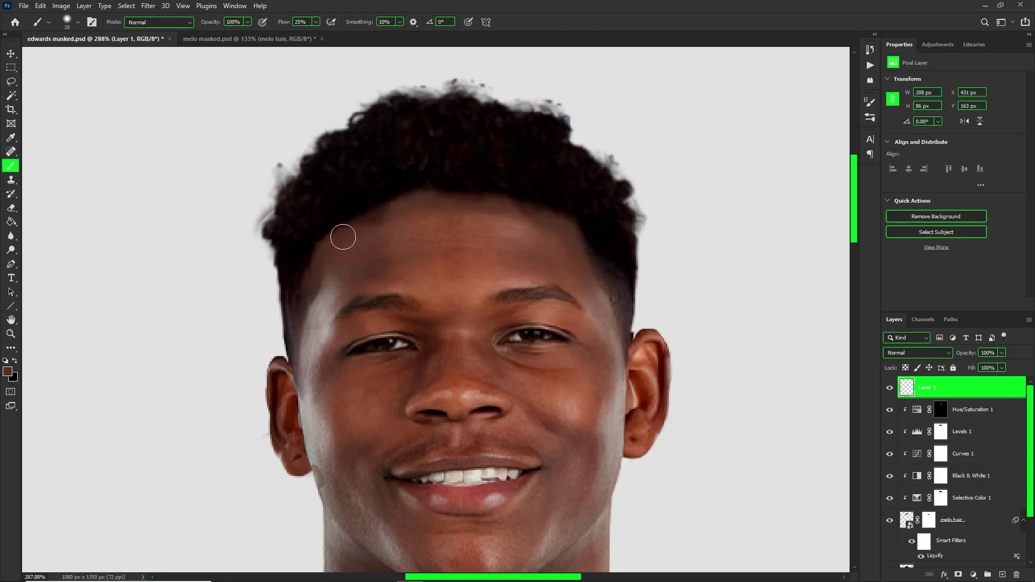
Step: In Layer 1's blending options, split the Underlying Layer shadow slider to about 31 / 174 in Blend If Gray
{"action": "right_click", "coordinate": [912, 390]}
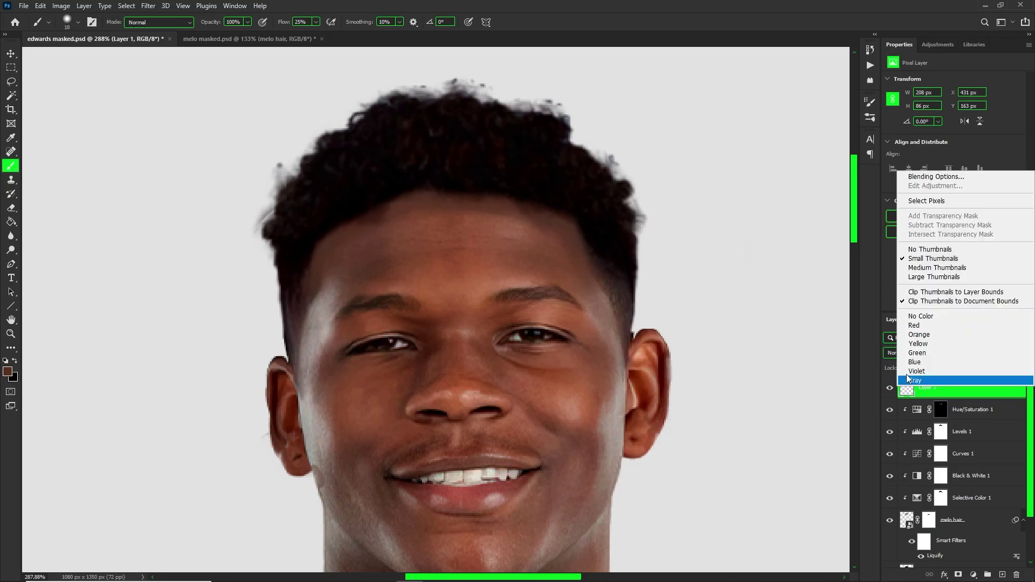
{"action": "left_click", "coordinate": [912, 178]}
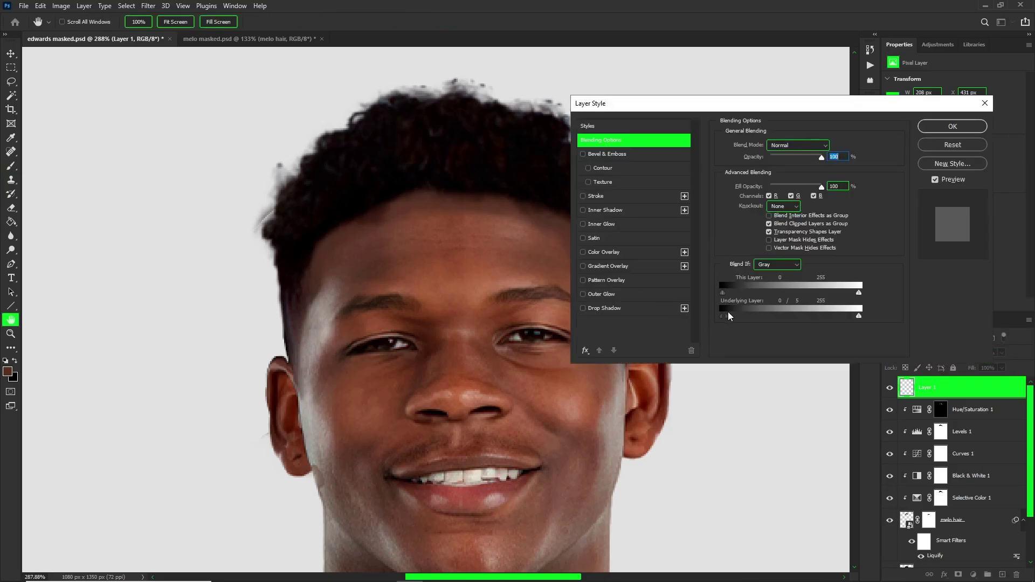
{"action": "left_click_drag", "start_coordinate": [729, 315], "coordinate": [807, 311]}
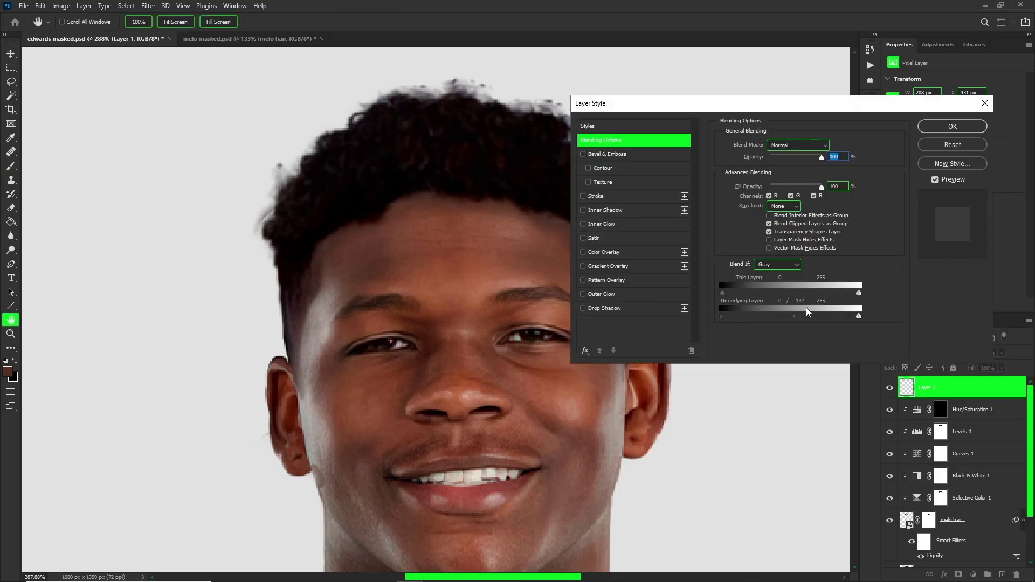
{"action": "left_click_drag", "start_coordinate": [722, 317], "coordinate": [782, 317]}
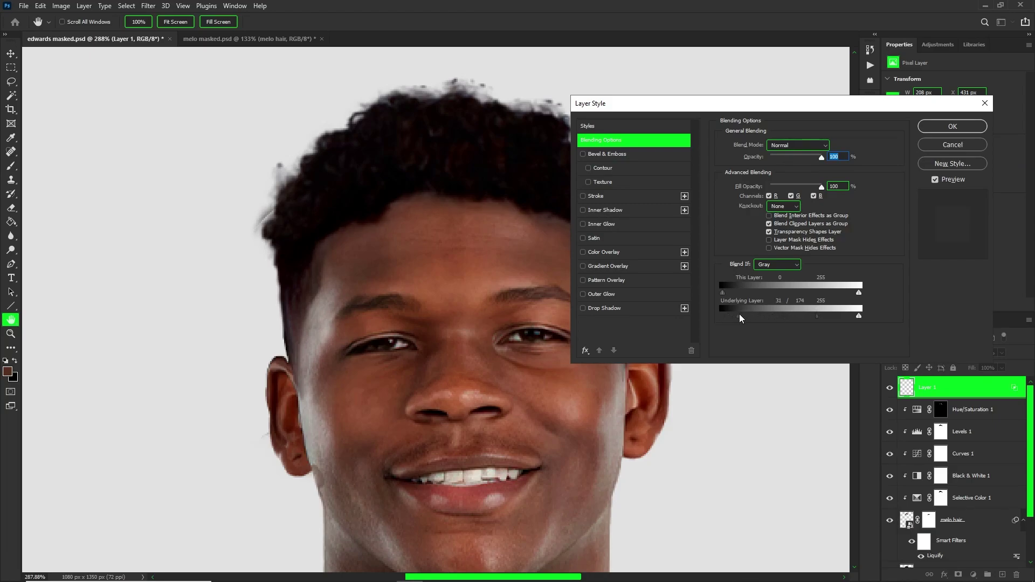
{"action": "left_click", "coordinate": [944, 126]}
{"action": "key", "text": "b"}
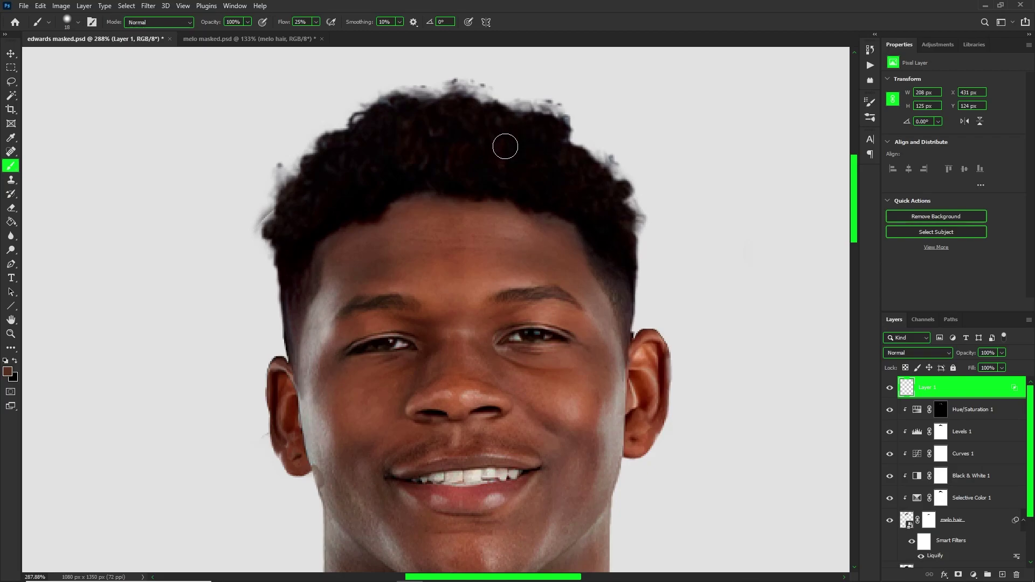
Step: Compare the hair color with the Curves 1 adjustment turned off and on
{"action": "key", "text": "v"}
{"action": "left_click", "coordinate": [965, 519]}
{"action": "left_click", "coordinate": [889, 454]}
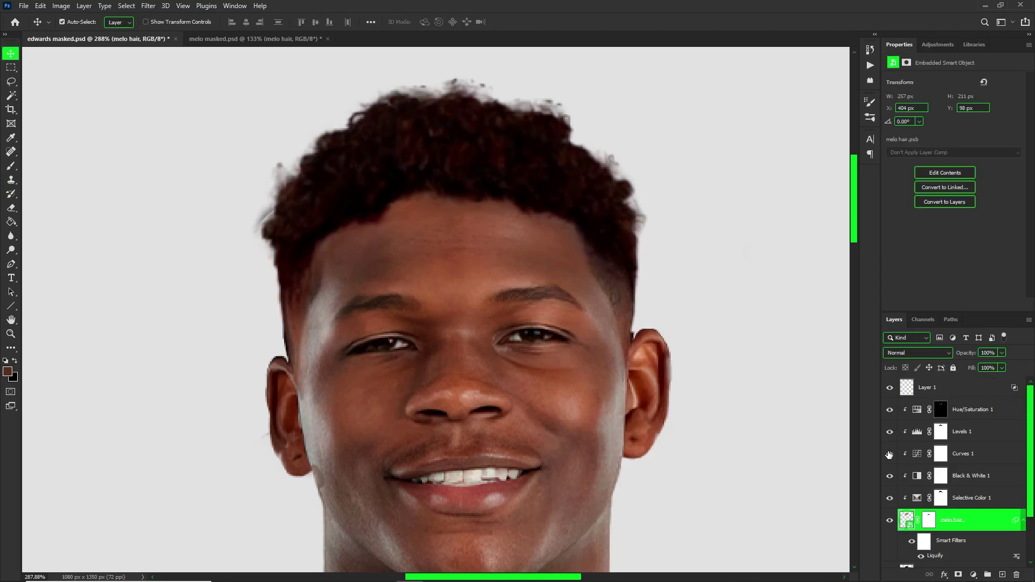
{"action": "left_click", "coordinate": [889, 455]}
{"action": "left_click", "coordinate": [889, 454]}
{"action": "left_click", "coordinate": [890, 455]}
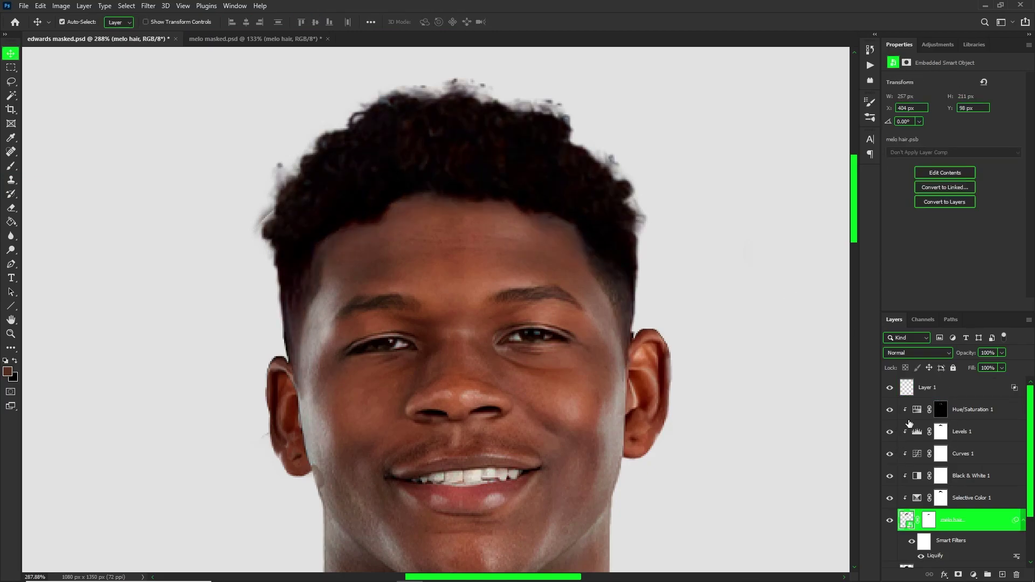
{"action": "left_click", "coordinate": [886, 453]}
{"action": "left_click", "coordinate": [887, 453]}
Step: Paint over the curls on the Curves 1 mask with an enlarged soft black brush at 25% flow
{"action": "left_click", "coordinate": [939, 455]}
{"action": "key", "text": "b"}
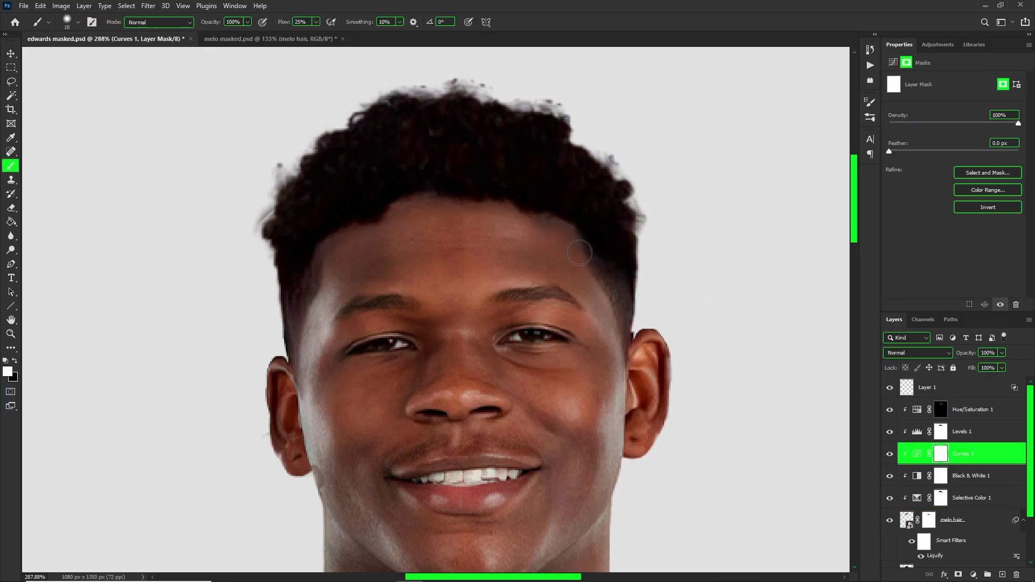
{"action": "key", "text": "d"}
{"action": "key", "text": "bracketright"}
{"action": "key", "text": "bracketright"}
{"action": "key", "text": "bracketright"}
{"action": "mouse_move", "coordinate": [410, 137]}
{"action": "left_mouse_down"}
{"action": "mouse_move", "coordinate": [366, 155]}
{"action": "mouse_move", "coordinate": [356, 180]}
{"action": "mouse_move", "coordinate": [322, 181]}
{"action": "mouse_move", "coordinate": [266, 247]}
{"action": "mouse_move", "coordinate": [448, 132]}
{"action": "mouse_move", "coordinate": [464, 157]}
{"action": "mouse_move", "coordinate": [630, 221]}
{"action": "mouse_move", "coordinate": [558, 154]}
{"action": "mouse_move", "coordinate": [350, 143]}
{"action": "left_mouse_up"}
{"action": "key", "text": "bracketleft"}
{"action": "key", "text": "bracketleft"}
{"action": "key", "text": "bracketleft"}
Step: Enlarge the soft black brush and paint over the curls on the Black & White 1 mask to bring back reddish-brown color
{"action": "left_click", "coordinate": [886, 480]}
{"action": "left_click", "coordinate": [943, 478]}
{"action": "key", "text": "bracketright"}
{"action": "key", "text": "bracketright"}
{"action": "key", "text": "bracketright"}
{"action": "key", "text": "bracketright"}
{"action": "key", "text": "bracketright"}
{"action": "key", "text": "bracketright"}
{"action": "key", "text": "bracketright"}
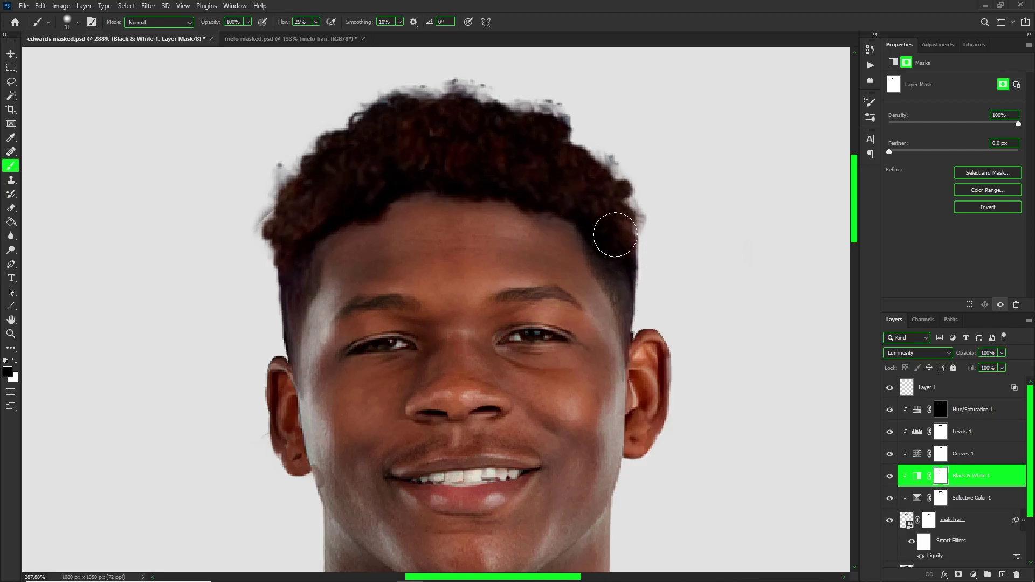
Step: Examine the swapped hair's color against the full figure and close up
{"action": "scroll", "coordinate": [633, 240], "scroll_direction": "down", "scroll_amount": 13}
{"action": "scroll", "coordinate": [463, 155], "scroll_direction": "down", "scroll_amount": 4}
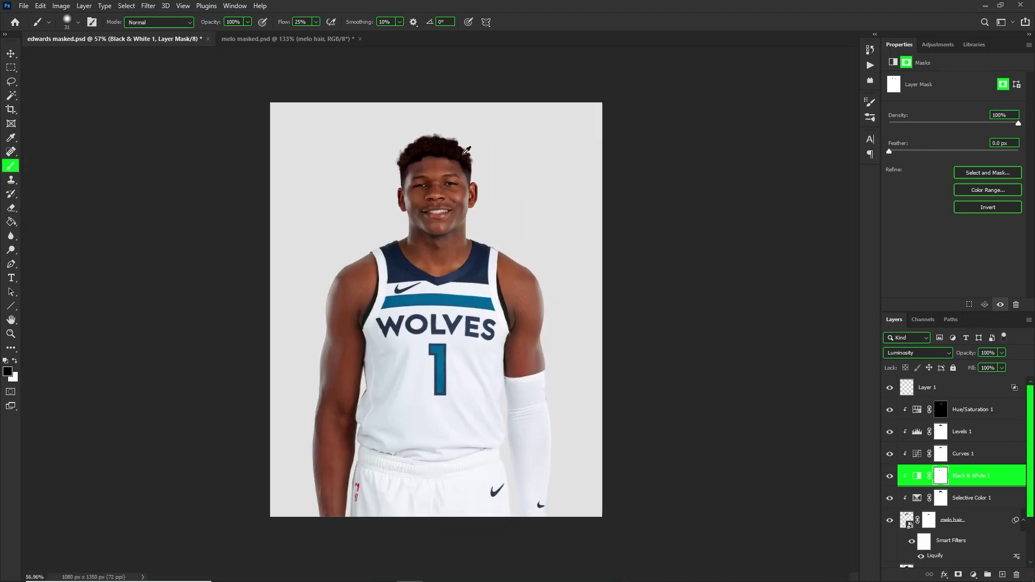
{"action": "scroll", "coordinate": [426, 97], "scroll_direction": "up", "scroll_amount": 1}
{"action": "key", "text": "v"}
{"action": "scroll", "coordinate": [469, 116], "scroll_direction": "up", "scroll_amount": 1}
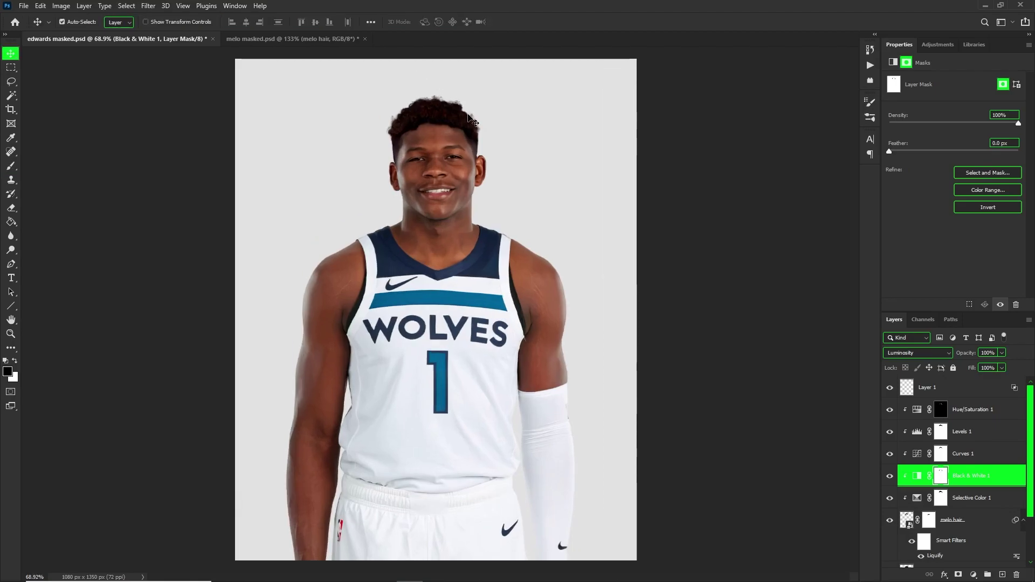
{"action": "scroll", "coordinate": [469, 116], "scroll_direction": "up", "scroll_amount": 1}
{"action": "scroll", "coordinate": [468, 153], "scroll_direction": "down", "scroll_amount": 1}
{"action": "scroll", "coordinate": [460, 102], "scroll_direction": "up", "scroll_amount": 3}
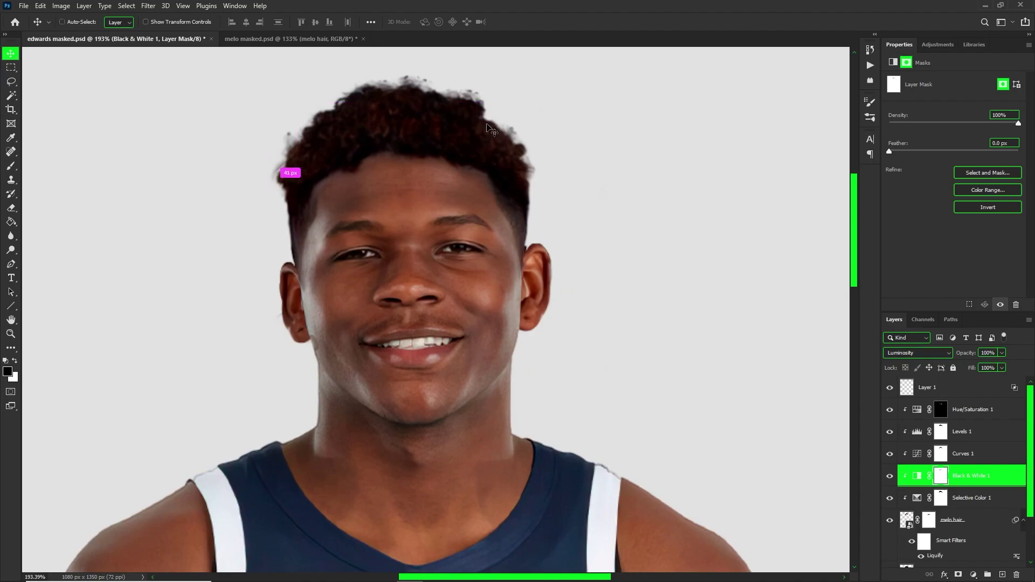
Step: Add a Color Balance adjustment layer above Hue/Saturation 1, clipped to the hair
{"action": "left_click", "coordinate": [982, 410]}
{"action": "left_click", "coordinate": [973, 575]}
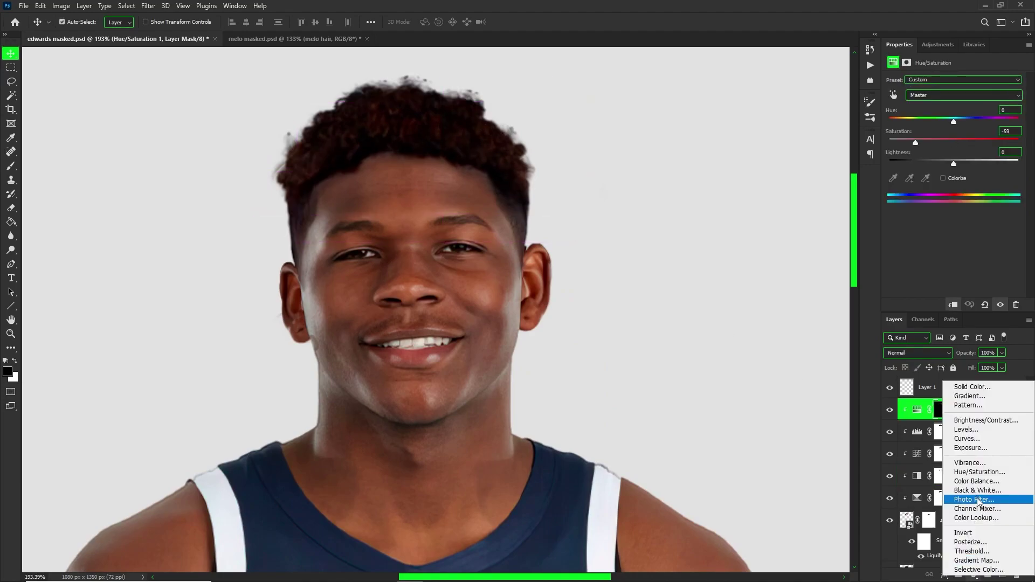
{"action": "left_click", "coordinate": [970, 480]}
{"action": "left_click", "coordinate": [957, 419], "text": "alt"}
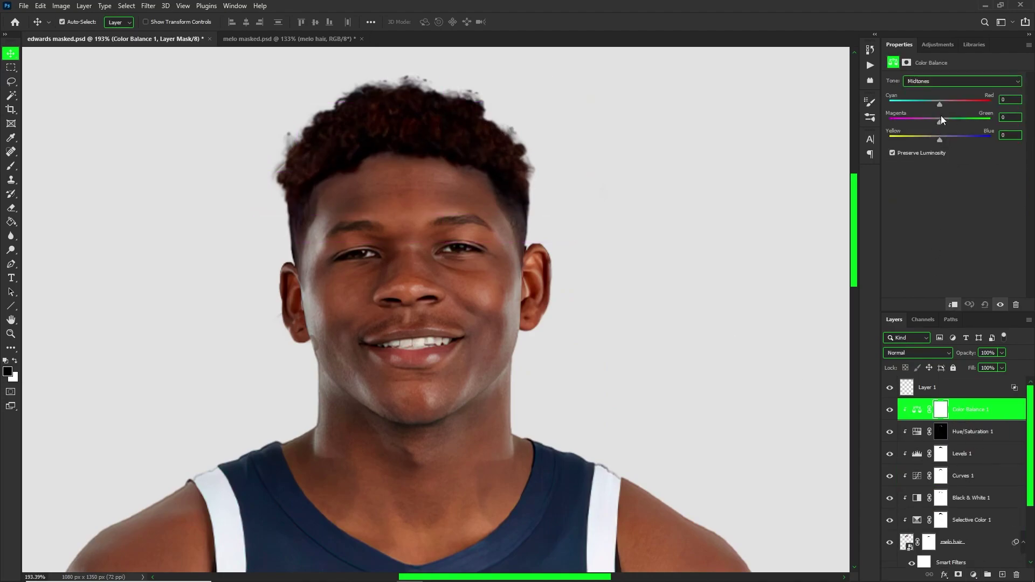
Step: Set the Color Balance midtones to Cyan-Red 0, Magenta-Green +4 and Yellow-Blue -8
{"action": "left_click_drag", "start_coordinate": [920, 102], "coordinate": [940, 101]}
{"action": "mouse_move", "coordinate": [935, 138]}
{"action": "left_mouse_down"}
{"action": "mouse_move", "coordinate": [946, 139]}
{"action": "mouse_move", "coordinate": [926, 139]}
{"action": "left_mouse_up"}
{"action": "left_click_drag", "start_coordinate": [936, 124], "coordinate": [924, 123]}
{"action": "scroll", "coordinate": [461, 162], "scroll_direction": "down", "scroll_amount": 12}
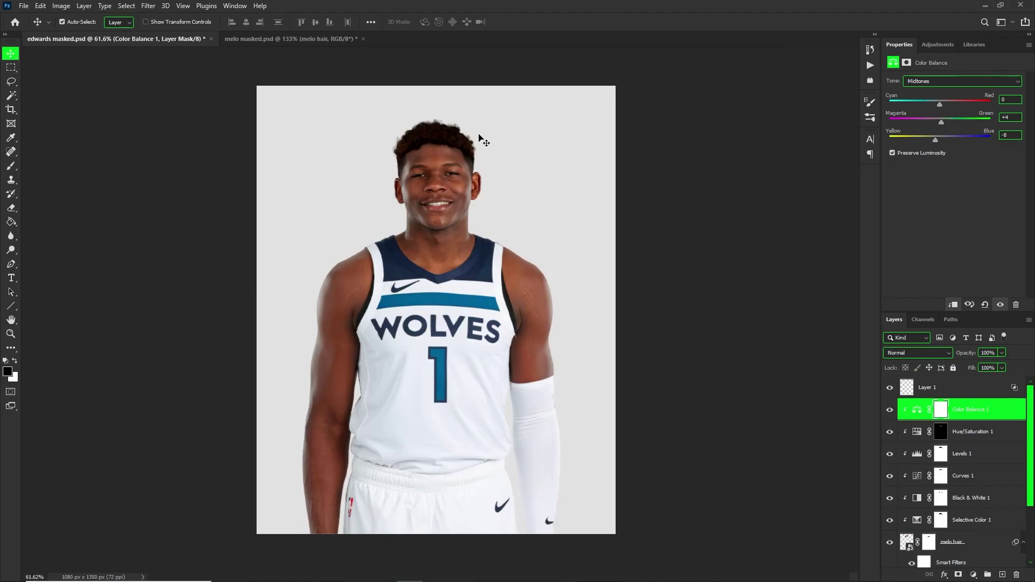
Step: Identify the original portrait layer "anthony folded" by its visibility and move it, hidden, above Layer 1
{"action": "scroll", "coordinate": [980, 516], "scroll_direction": "down", "scroll_amount": 3}
{"action": "left_click", "coordinate": [955, 535]}
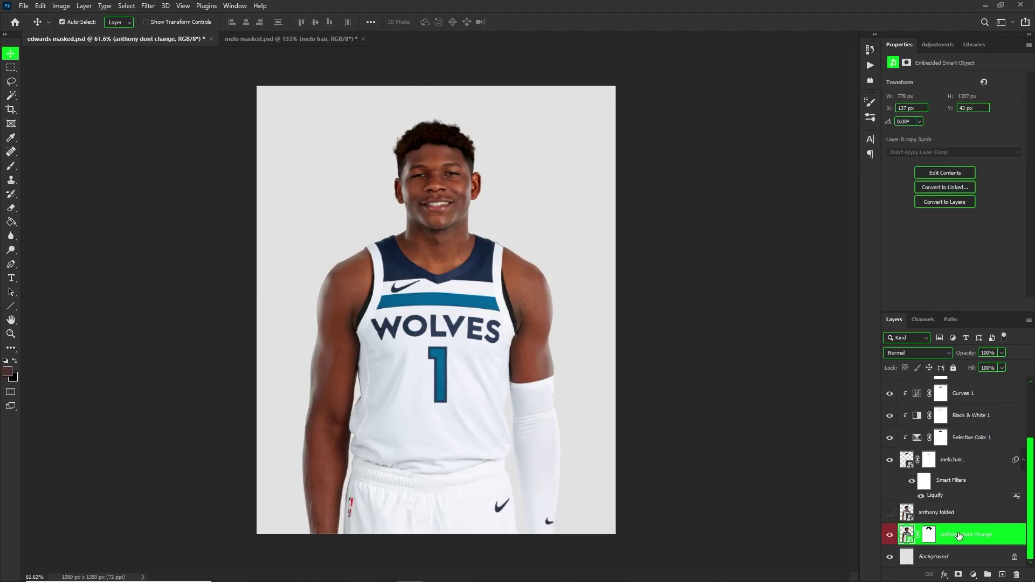
{"action": "left_click", "coordinate": [948, 521]}
{"action": "left_click", "coordinate": [888, 515]}
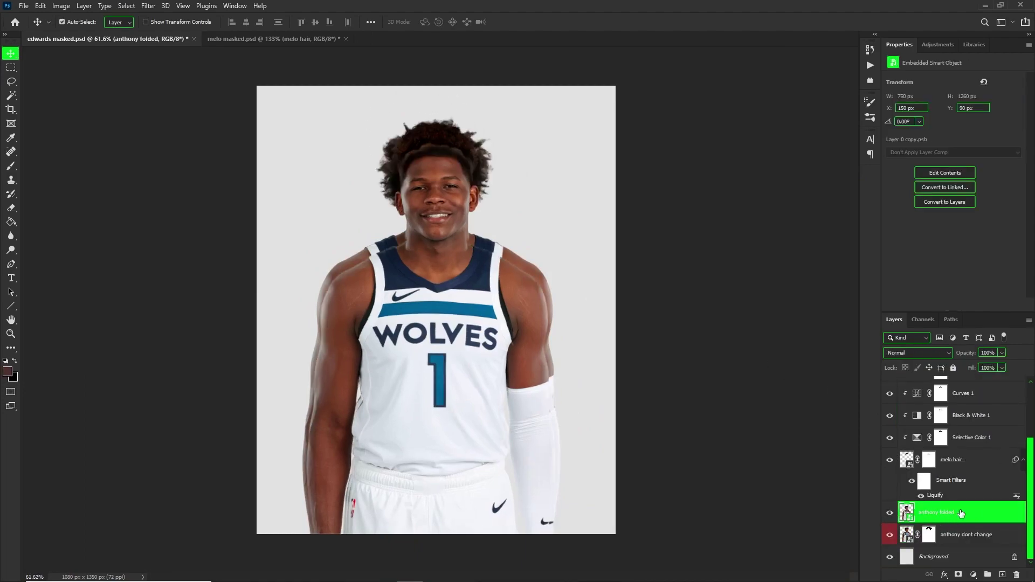
{"action": "left_click", "coordinate": [889, 513]}
{"action": "left_click_drag", "start_coordinate": [952, 513], "coordinate": [953, 389]}
Step: Unlock the Background, duplicate it directly beneath "anthony folded", and show the "anthony folded" layer
{"action": "scroll", "coordinate": [944, 423], "scroll_direction": "down", "scroll_amount": 3}
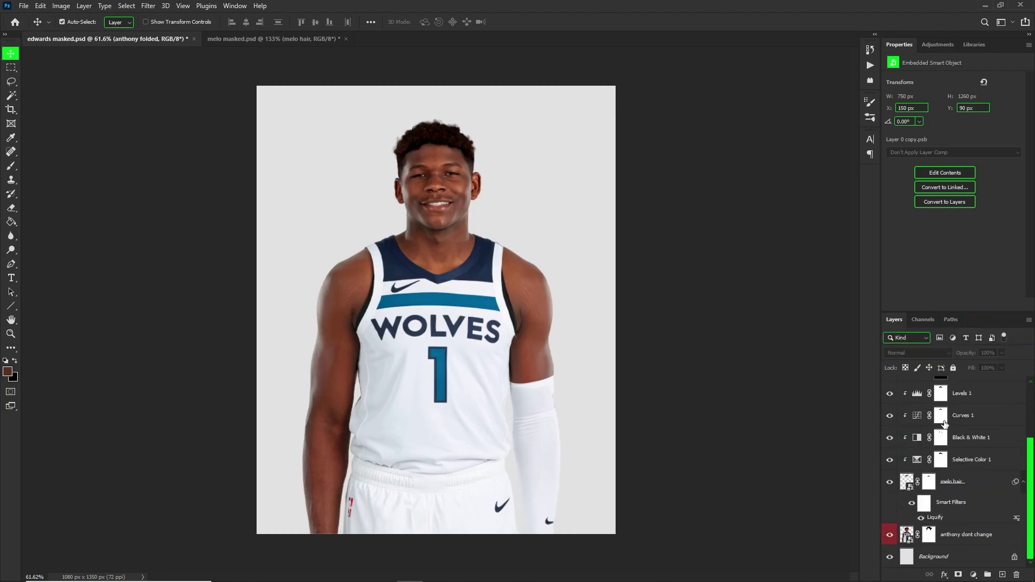
{"action": "left_click", "coordinate": [1007, 557]}
{"action": "left_click", "coordinate": [1014, 558]}
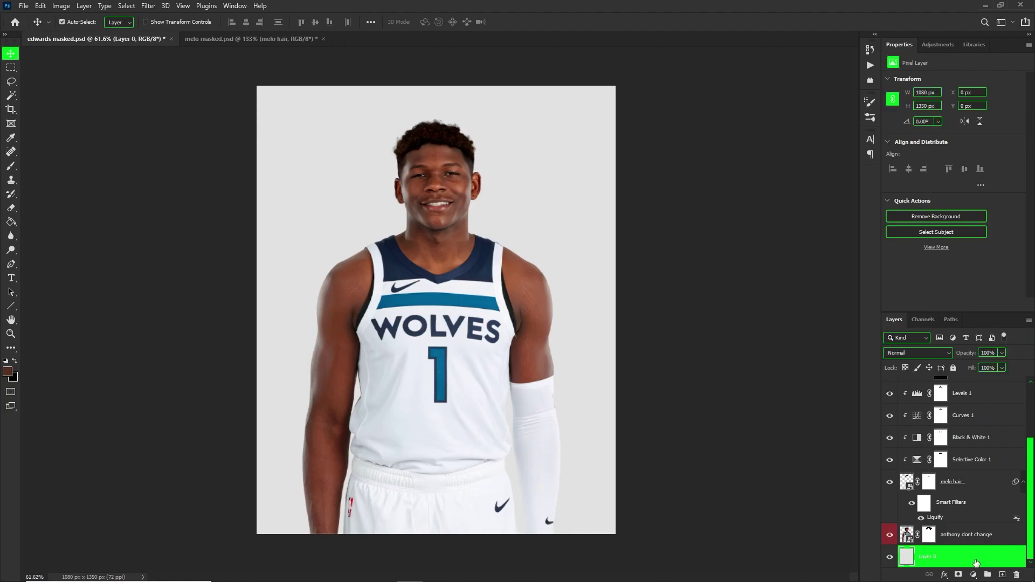
{"action": "left_click_drag", "start_coordinate": [973, 558], "coordinate": [957, 401]}
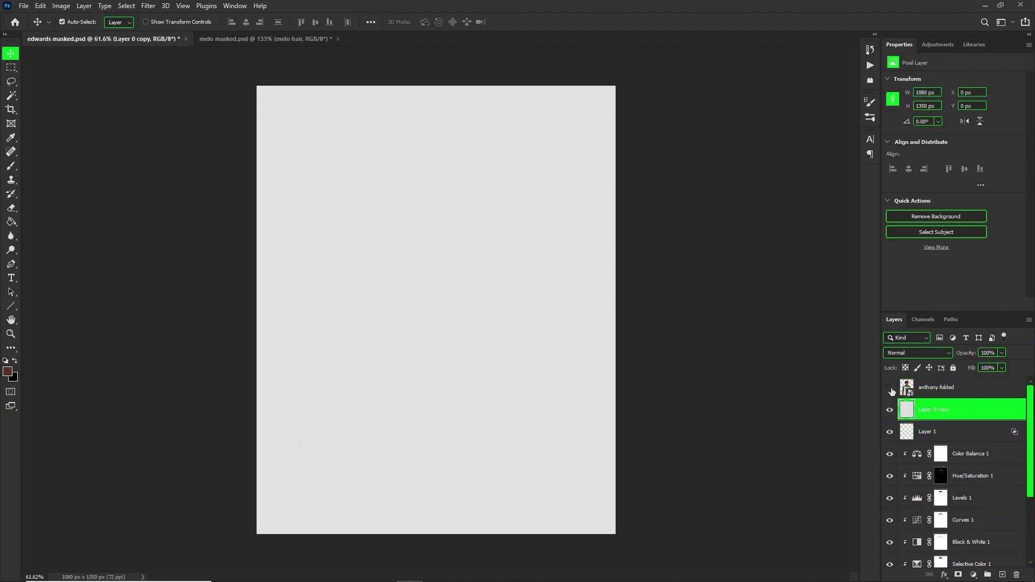
{"action": "left_click", "coordinate": [890, 387]}
{"action": "left_click", "coordinate": [941, 388]}
Step: Lasso a loose selection around the player's original hair, following the ears and including a strip of the upper forehead
{"action": "scroll", "coordinate": [425, 149], "scroll_direction": "up", "scroll_amount": 11}
{"action": "scroll", "coordinate": [422, 178], "scroll_direction": "down", "scroll_amount": 2}
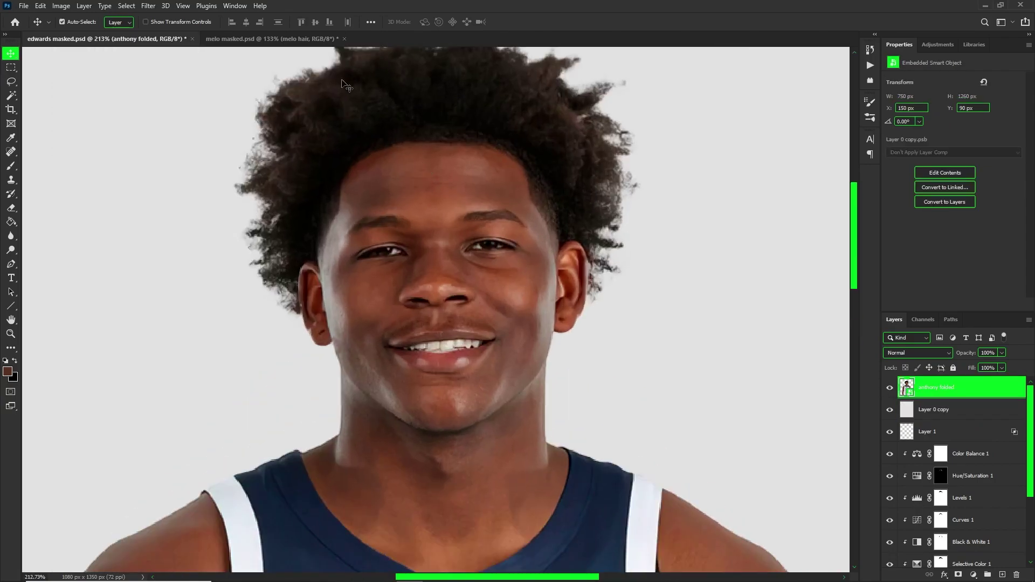
{"action": "left_click", "coordinate": [275, 130]}
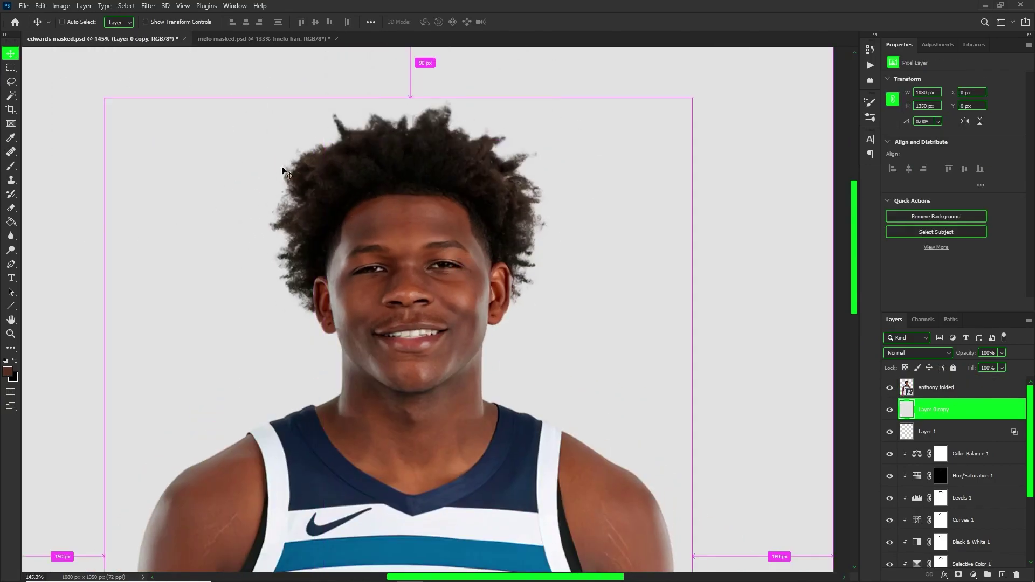
{"action": "key", "text": "ctrl"}
{"action": "key", "text": "l"}
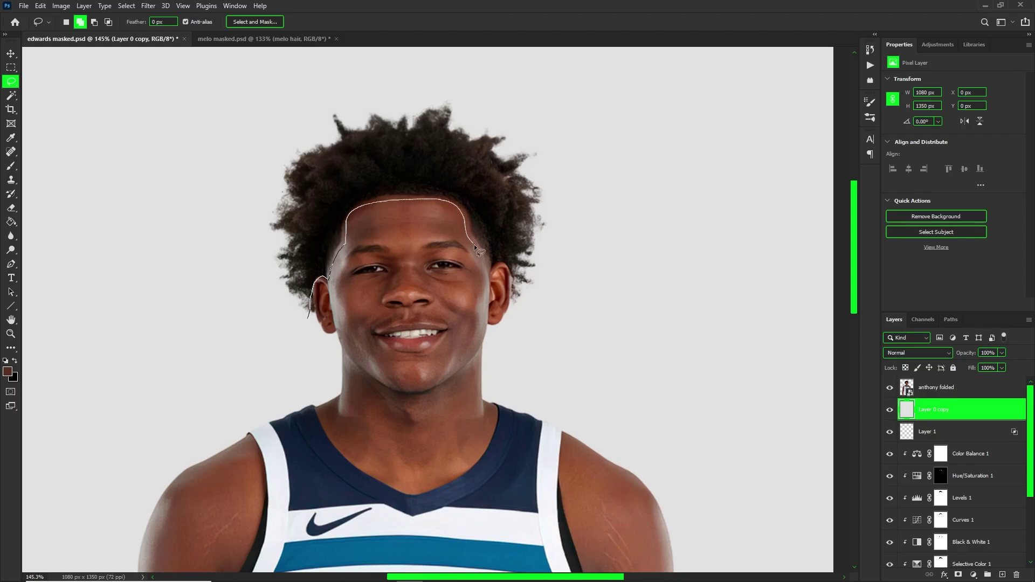
{"action": "mouse_move", "coordinate": [489, 271]}
{"action": "left_mouse_down"}
{"action": "mouse_move", "coordinate": [591, 148]}
{"action": "mouse_move", "coordinate": [347, 97]}
{"action": "mouse_move", "coordinate": [272, 307]}
{"action": "mouse_move", "coordinate": [305, 317]}
{"action": "left_mouse_up"}
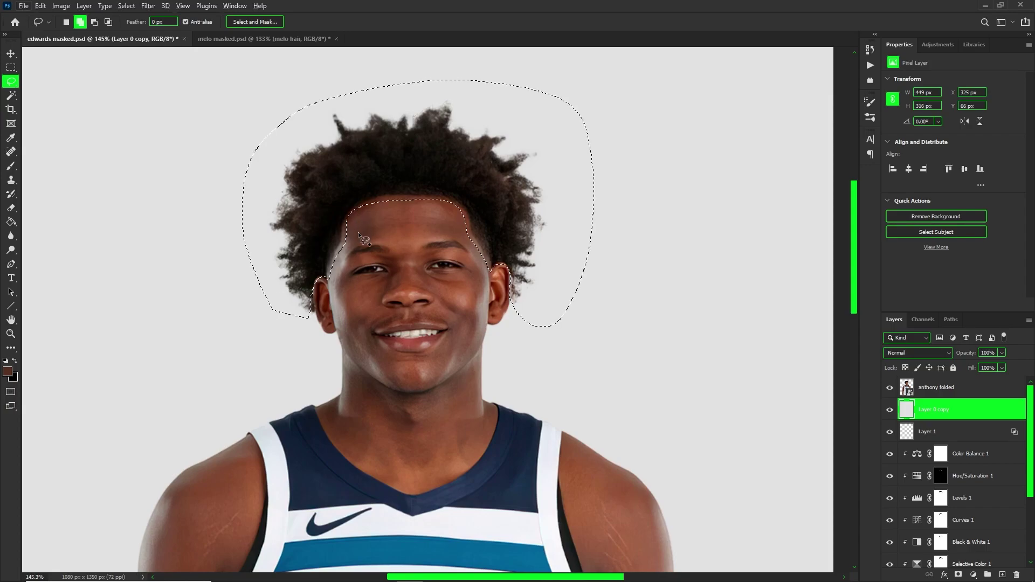
{"action": "mouse_move", "coordinate": [343, 222]}
{"action": "left_mouse_down"}
{"action": "mouse_move", "coordinate": [465, 222]}
{"action": "mouse_move", "coordinate": [478, 209]}
{"action": "mouse_move", "coordinate": [301, 205]}
{"action": "left_mouse_up"}
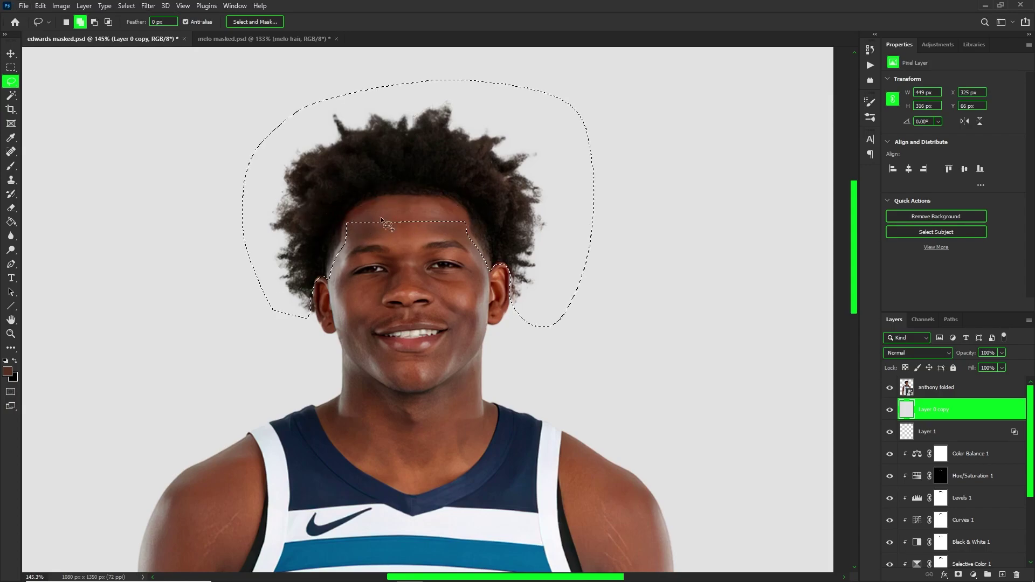
Step: Copy the selected hair from "anthony folded" to a new layer and name it "anthony hair"
{"action": "left_click", "coordinate": [929, 386]}
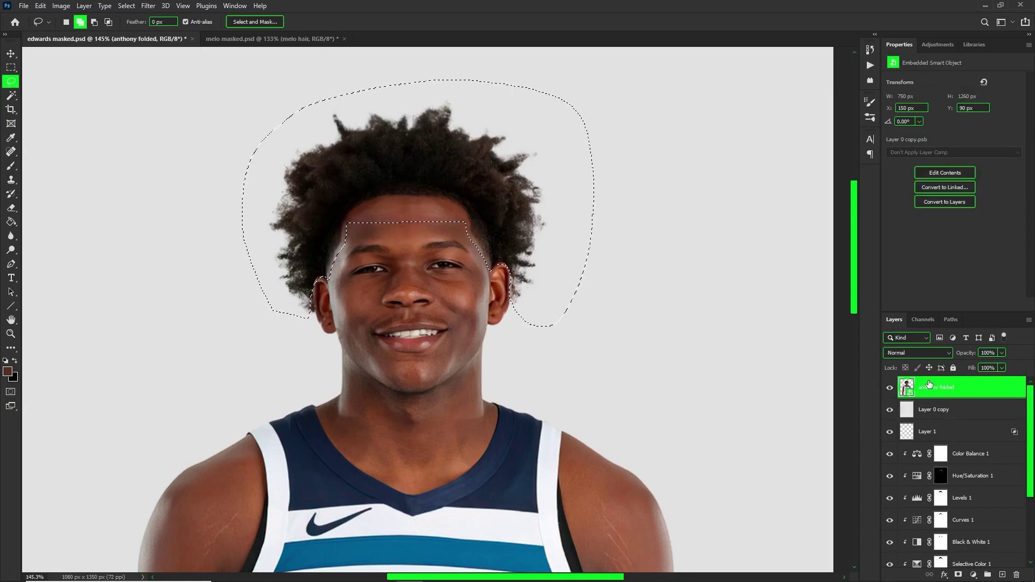
{"action": "key", "text": "ctrl+j"}
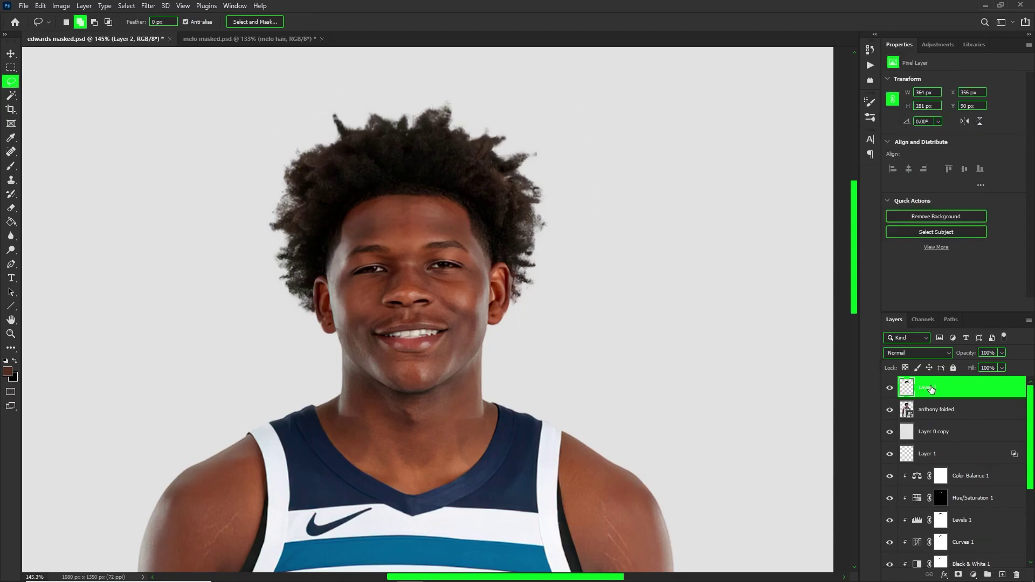
{"action": "left_click", "coordinate": [932, 385]}
{"action": "type", "text": "anthony hair"}
{"action": "key", "text": "Return"}
Step: Paste the anthony hair layer into melo masked.psd and place it beside the player's head over the empty background
{"action": "left_click", "coordinate": [240, 39]}
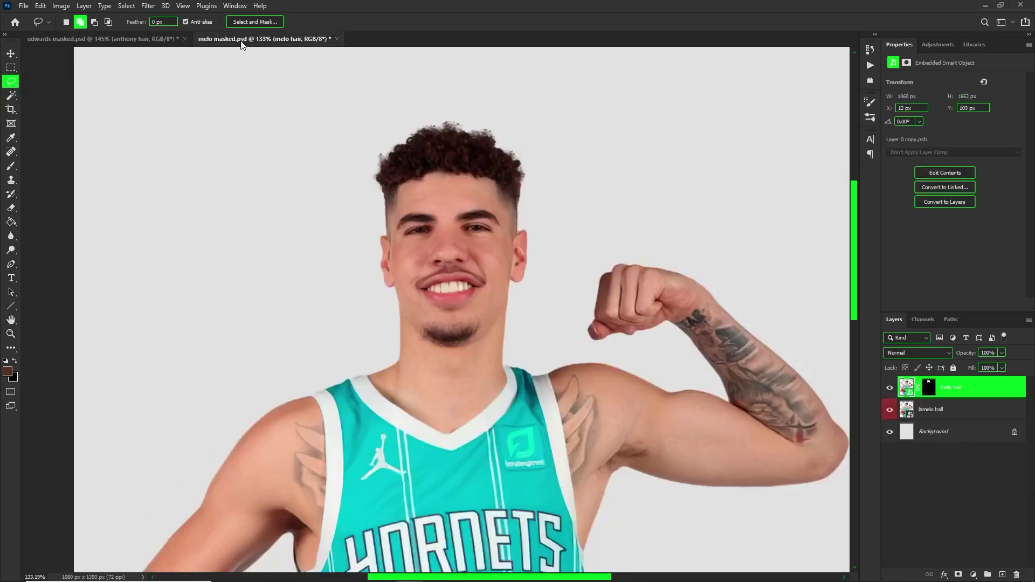
{"action": "key", "text": "ctrl+v"}
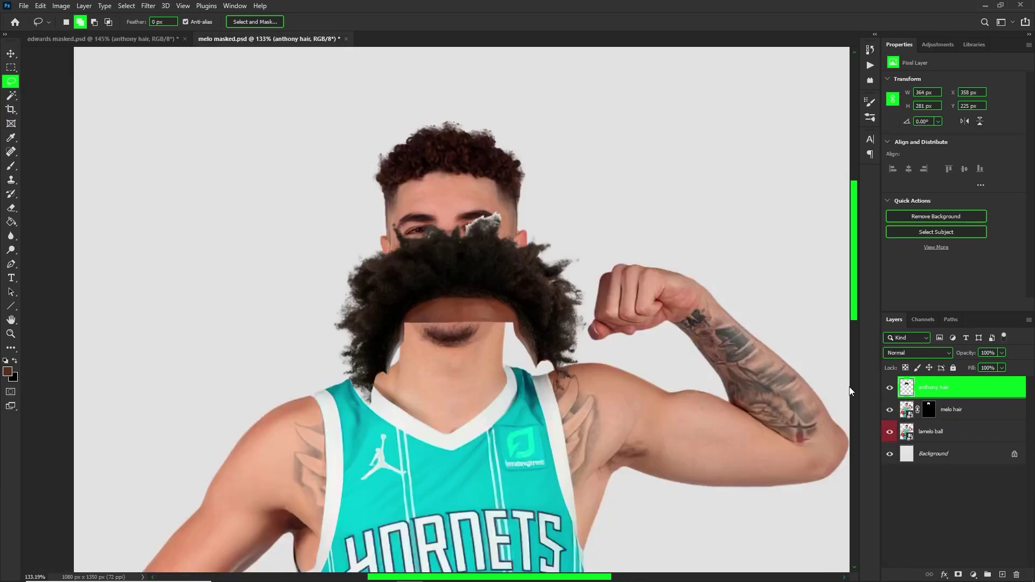
{"action": "key", "text": "ctrl+t"}
{"action": "mouse_move", "coordinate": [541, 302]}
{"action": "left_mouse_down"}
{"action": "mouse_move", "coordinate": [528, 281]}
{"action": "mouse_move", "coordinate": [370, 206]}
{"action": "left_mouse_up"}
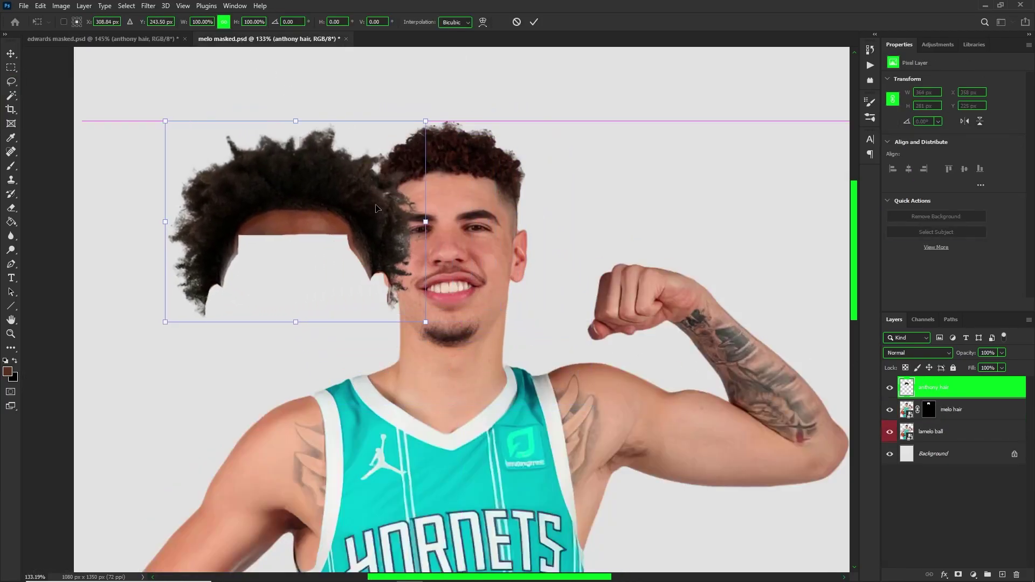
{"action": "key", "text": "Return"}
{"action": "key", "text": "l"}
{"action": "scroll", "coordinate": [305, 131], "scroll_direction": "up", "scroll_amount": 2}
{"action": "scroll", "coordinate": [305, 131], "scroll_direction": "up", "scroll_amount": 1}
{"action": "key", "text": "v"}
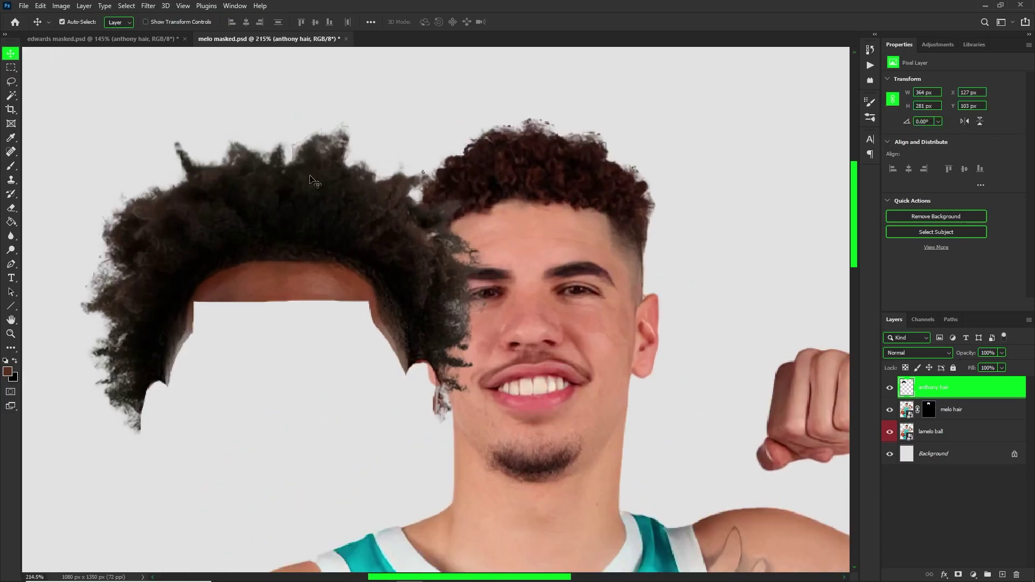
{"action": "left_click_drag", "start_coordinate": [313, 166], "coordinate": [404, 227]}
Step: Add a layer mask to "anthony hair" and brush away the stray outline around the upper hair tips with a small black brush
{"action": "scroll", "coordinate": [312, 187], "scroll_direction": "up", "scroll_amount": 3}
{"action": "left_click", "coordinate": [959, 574]}
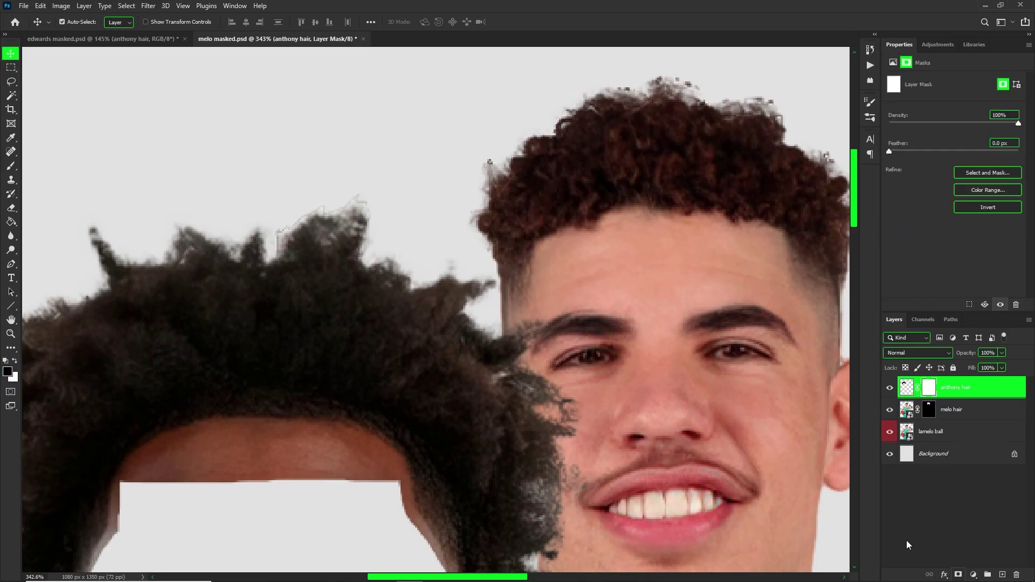
{"action": "key", "text": "b"}
{"action": "left_click_drag", "start_coordinate": [348, 332], "coordinate": [316, 104]}
{"action": "left_click_drag", "start_coordinate": [320, 144], "coordinate": [297, 136]}
{"action": "mouse_move", "coordinate": [289, 238]}
{"action": "left_mouse_down"}
{"action": "mouse_move", "coordinate": [334, 201]}
{"action": "mouse_move", "coordinate": [303, 220]}
{"action": "mouse_move", "coordinate": [367, 197]}
{"action": "mouse_move", "coordinate": [355, 185]}
{"action": "mouse_move", "coordinate": [368, 208]}
{"action": "left_mouse_up"}
{"action": "scroll", "coordinate": [377, 210], "scroll_direction": "down", "scroll_amount": 6}
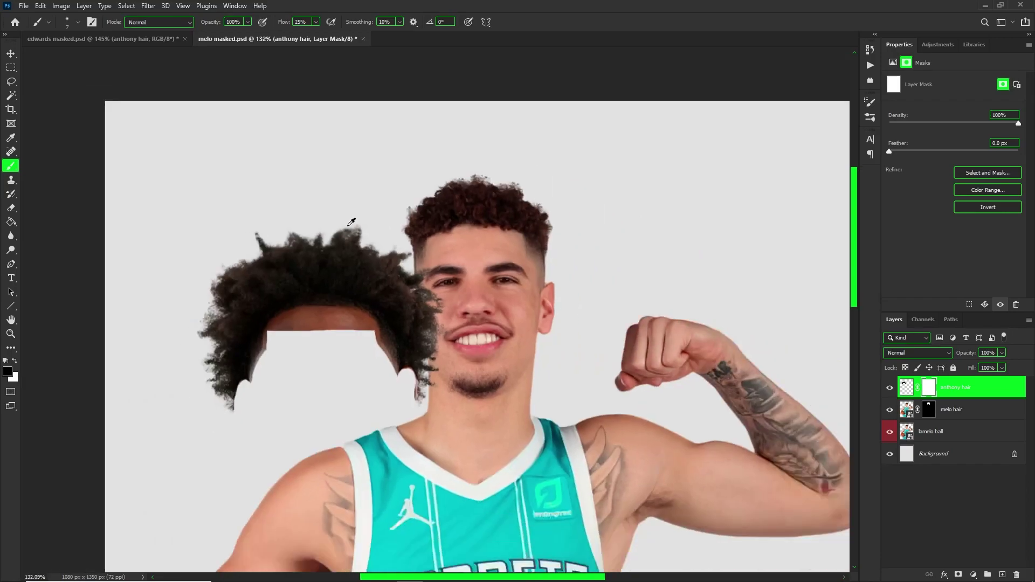
Step: Move the "anthony hair" layer onto the player's head with Free Transform, lining it up over the forehead
{"action": "left_click", "coordinate": [964, 387]}
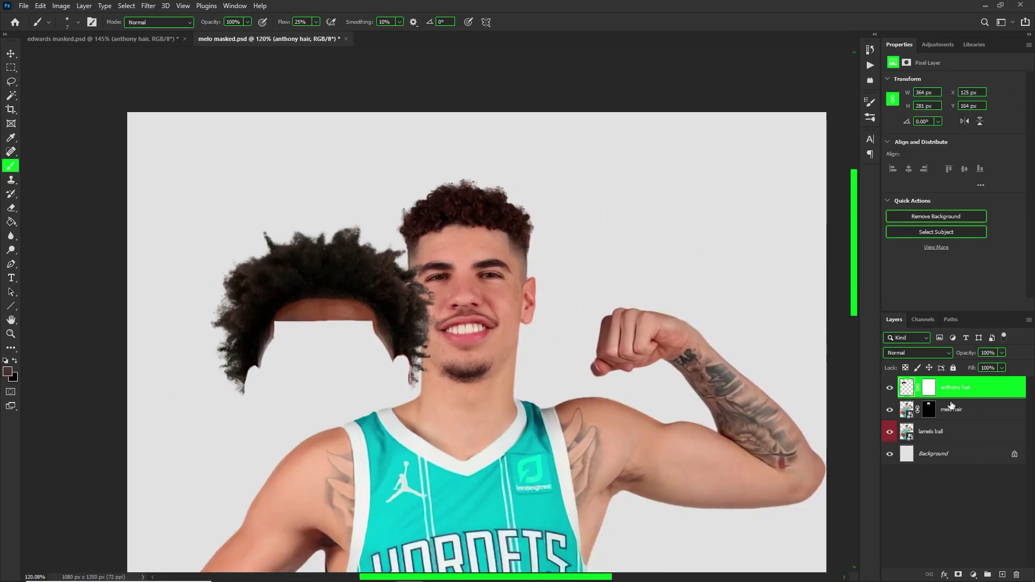
{"action": "key", "text": "F2"}
{"action": "key", "text": "ctrl+z"}
{"action": "key", "text": "ctrl+t"}
{"action": "left_click_drag", "start_coordinate": [411, 282], "coordinate": [552, 202]}
{"action": "key", "text": "Return"}
{"action": "key", "text": "b"}
Step: Convert the masked "anthony hair" layer to a smart object, applying the conversion twice
{"action": "right_click", "coordinate": [996, 389]}
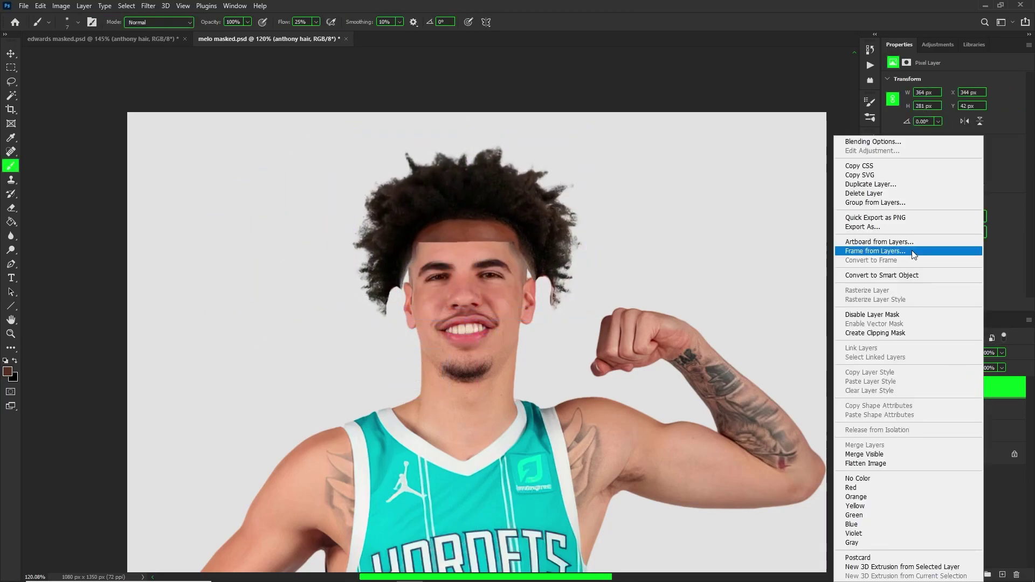
{"action": "left_click", "coordinate": [896, 278]}
{"action": "right_click", "coordinate": [966, 392]}
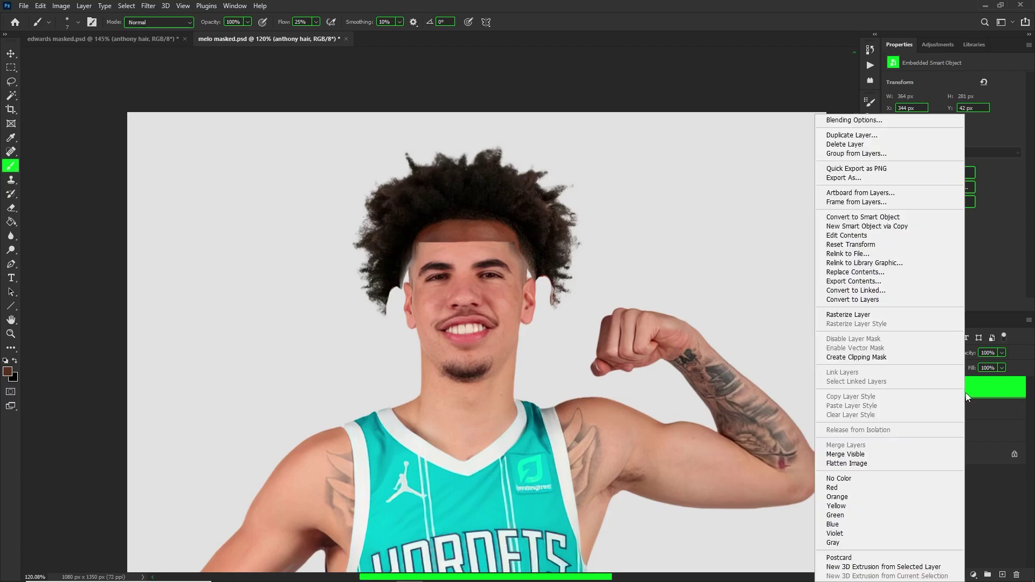
{"action": "left_click", "coordinate": [868, 215]}
Step: Warp the "anthony hair" layer with Free Transform, pulling its lower side curls inward to fit around the player's ears and temples
{"action": "key", "text": "ctrl+t"}
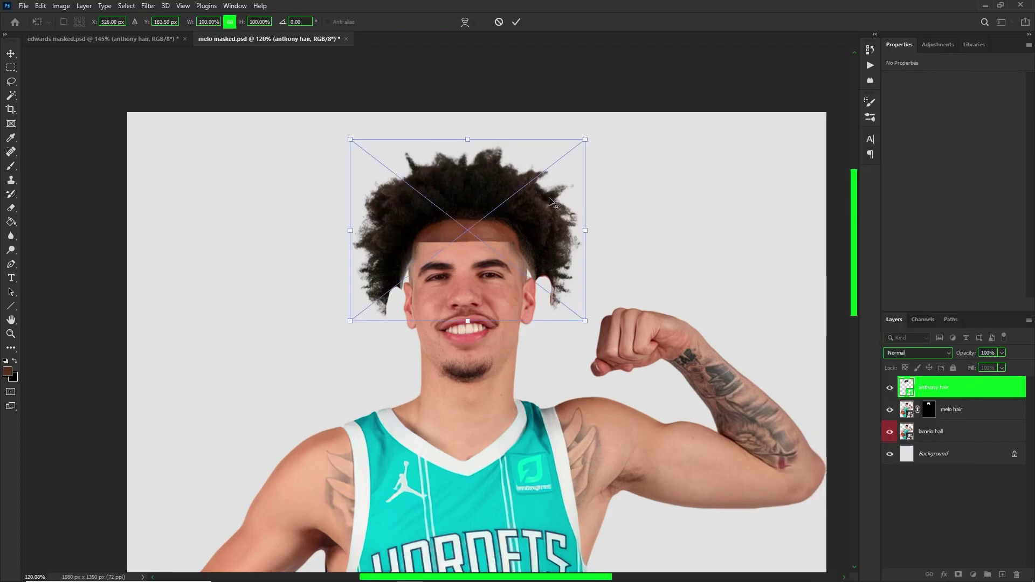
{"action": "scroll", "coordinate": [543, 217], "scroll_direction": "up", "scroll_amount": 3}
{"action": "right_click", "coordinate": [493, 226]}
{"action": "left_click", "coordinate": [512, 342]}
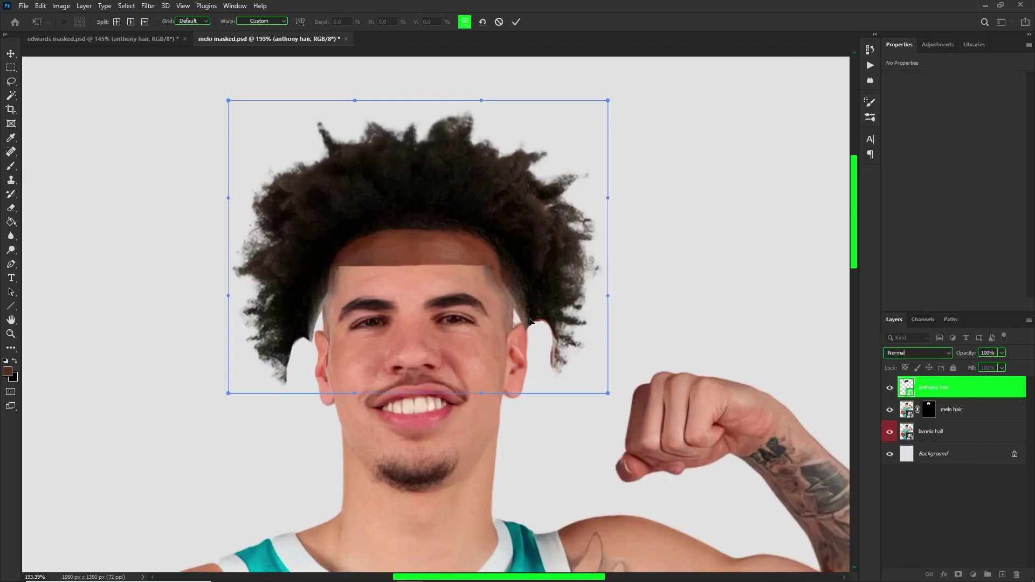
{"action": "left_click_drag", "start_coordinate": [542, 328], "coordinate": [375, 319]}
{"action": "left_click_drag", "start_coordinate": [299, 353], "coordinate": [318, 347]}
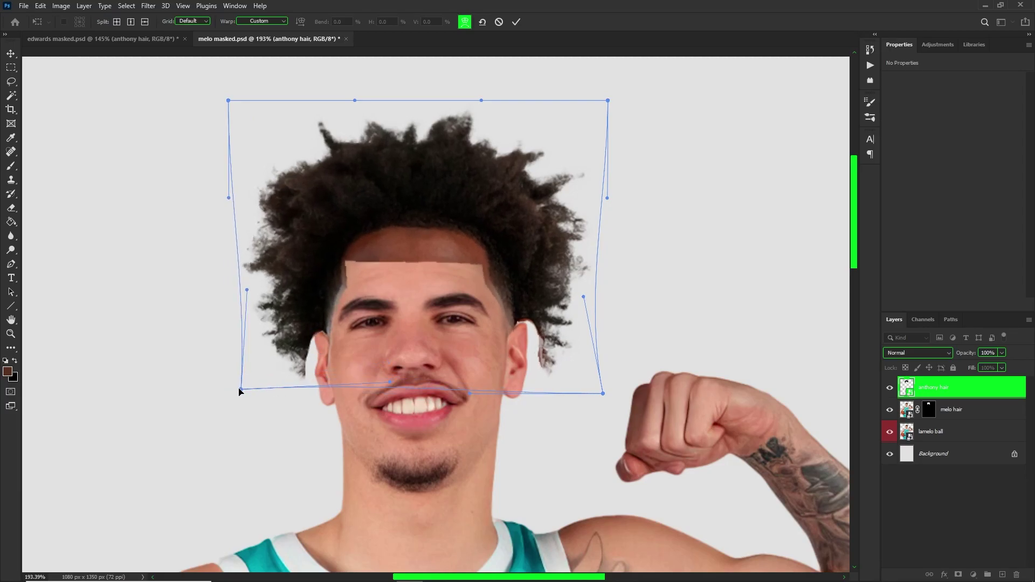
{"action": "left_click_drag", "start_coordinate": [241, 389], "coordinate": [265, 382]}
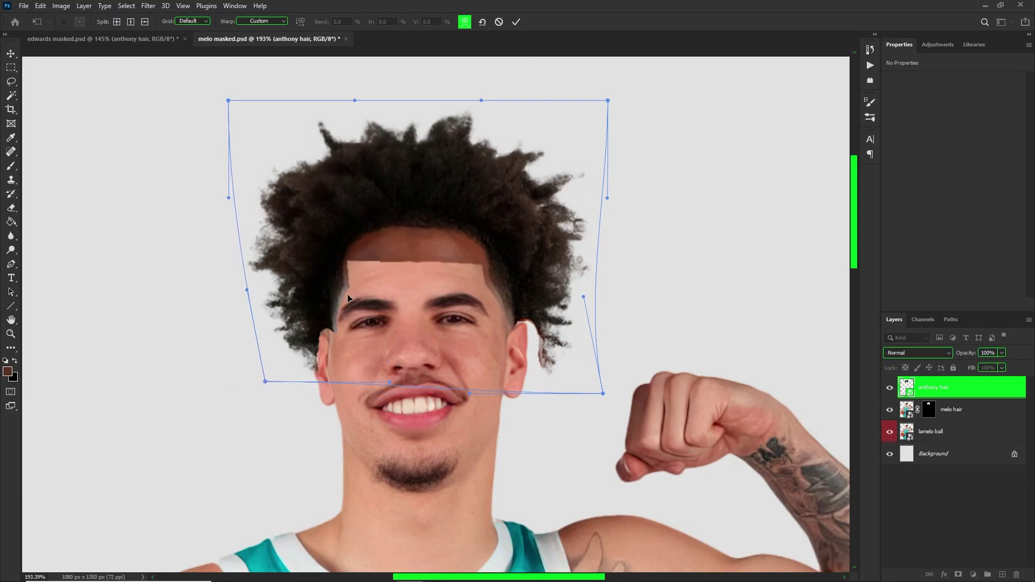
{"action": "left_click_drag", "start_coordinate": [347, 295], "coordinate": [338, 301]}
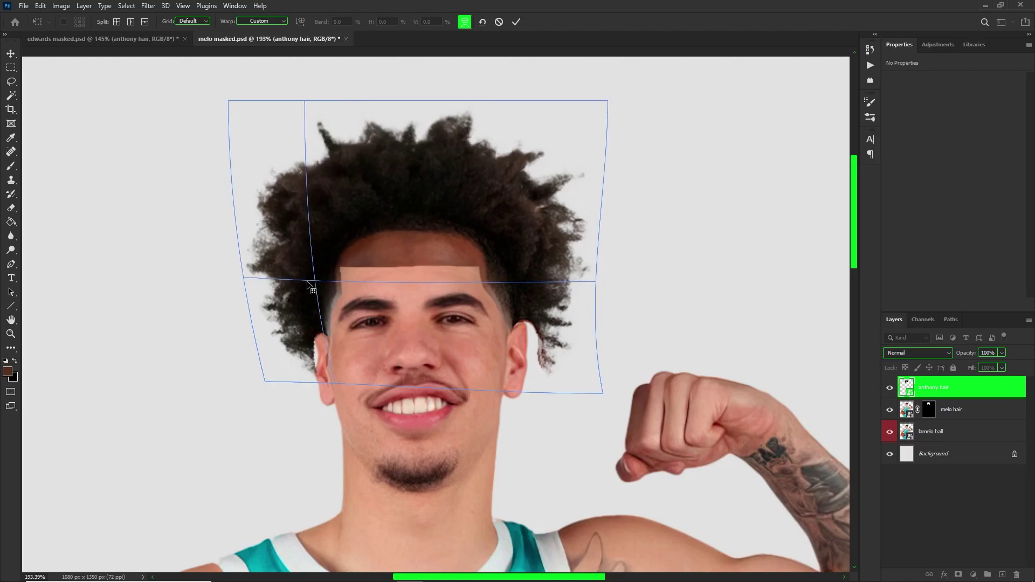
{"action": "left_click", "coordinate": [306, 282], "text": "alt"}
{"action": "left_click_drag", "start_coordinate": [265, 384], "coordinate": [325, 377]}
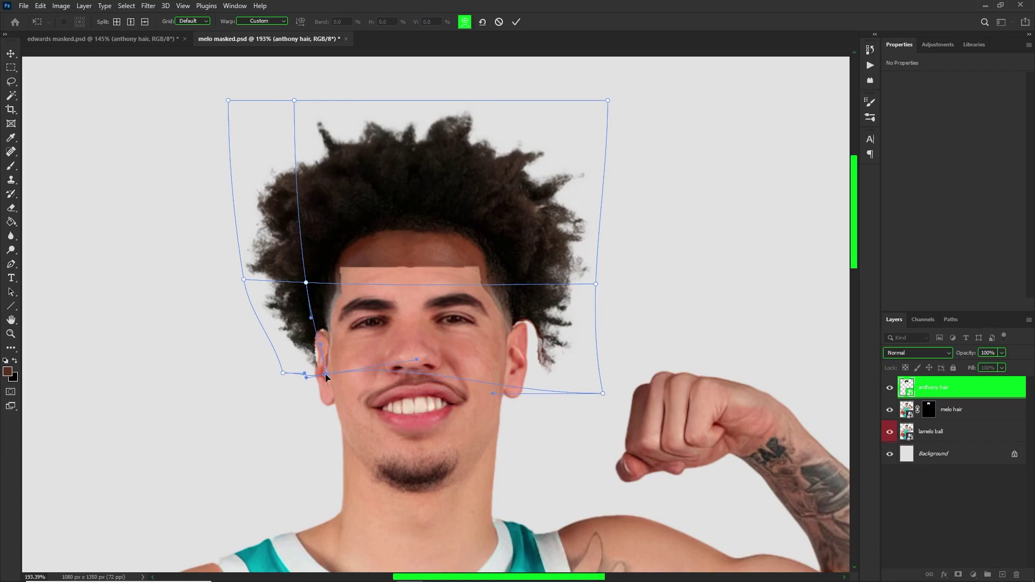
{"action": "key", "text": "ctrl+z"}
{"action": "key", "text": "Return"}
Step: Start the Liquify filter on "anthony hair" and set its backdrop to the "lamelo ball" layer at 65 opacity
{"action": "scroll", "coordinate": [508, 275], "scroll_direction": "down", "scroll_amount": 7}
{"action": "left_click", "coordinate": [978, 417]}
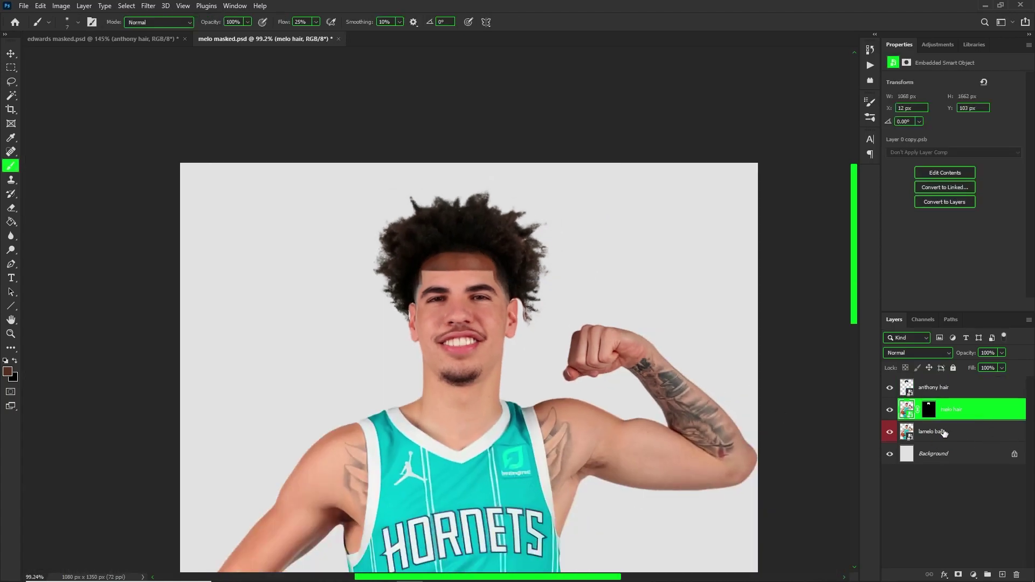
{"action": "left_click", "coordinate": [940, 394]}
{"action": "left_click", "coordinate": [149, 6]}
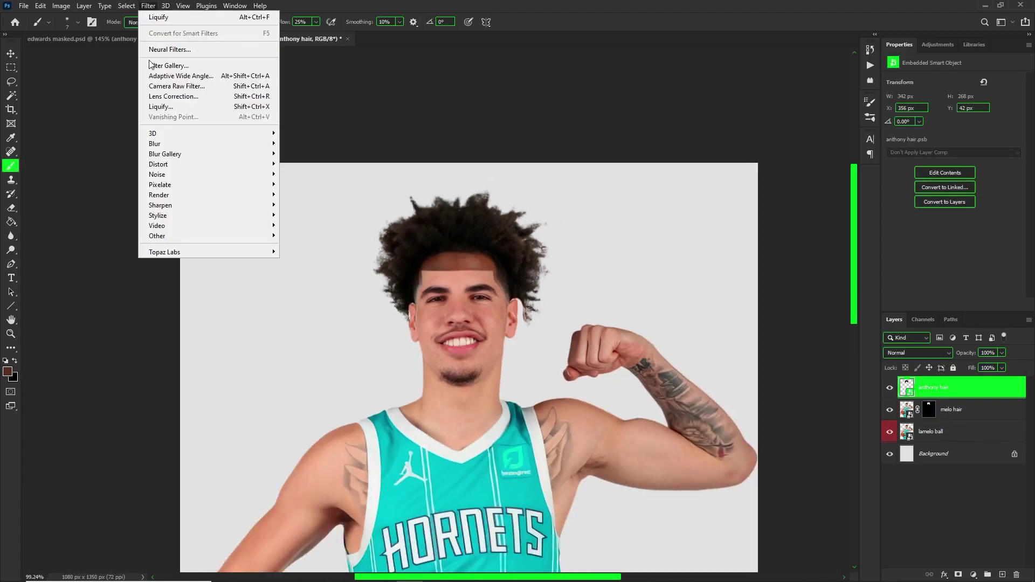
{"action": "left_click", "coordinate": [158, 111]}
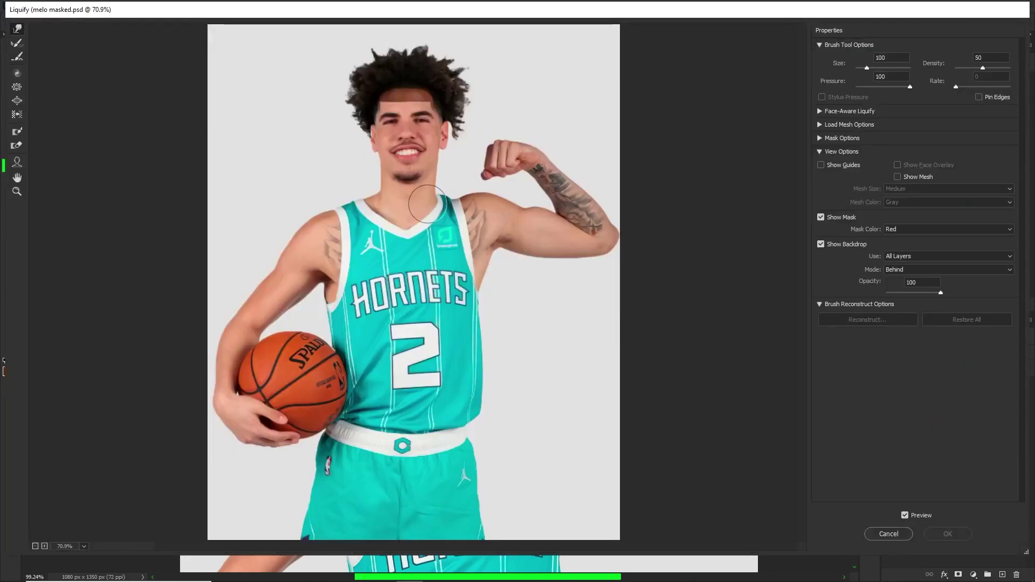
{"action": "scroll", "coordinate": [453, 192], "scroll_direction": "up", "scroll_amount": 3}
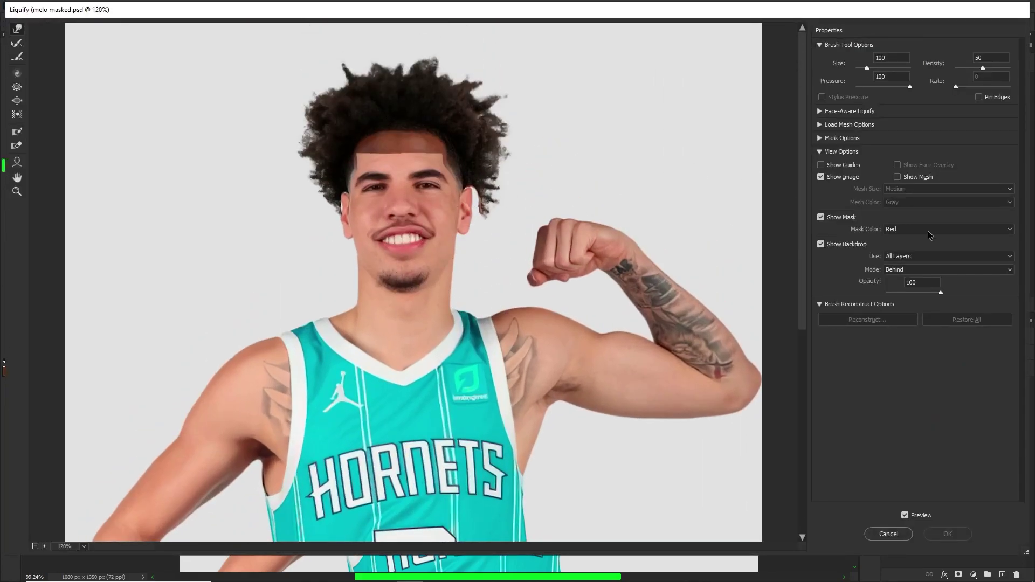
{"action": "left_click", "coordinate": [926, 256]}
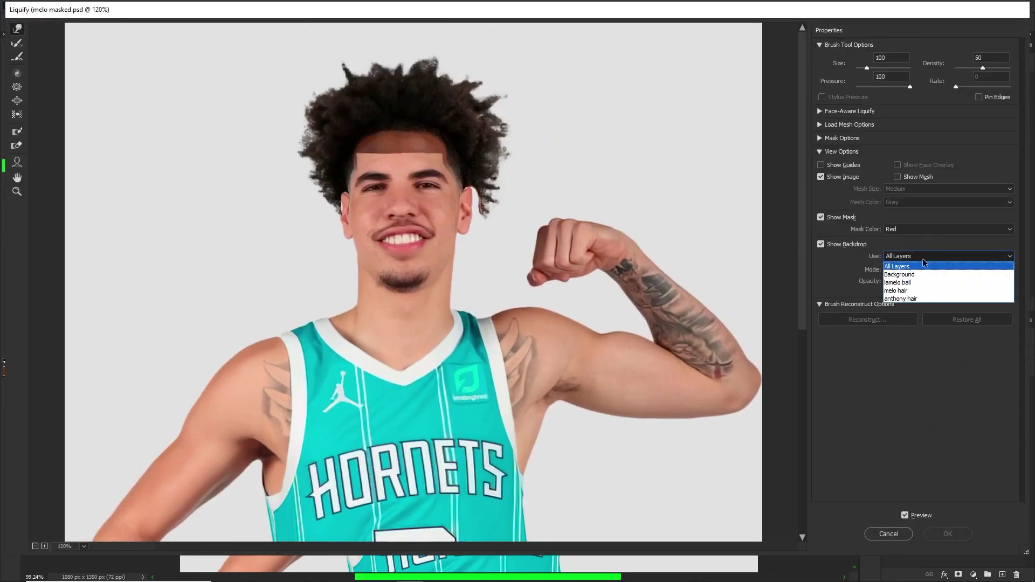
{"action": "left_click", "coordinate": [911, 282]}
{"action": "scroll", "coordinate": [693, 243], "scroll_direction": "up", "scroll_amount": 3}
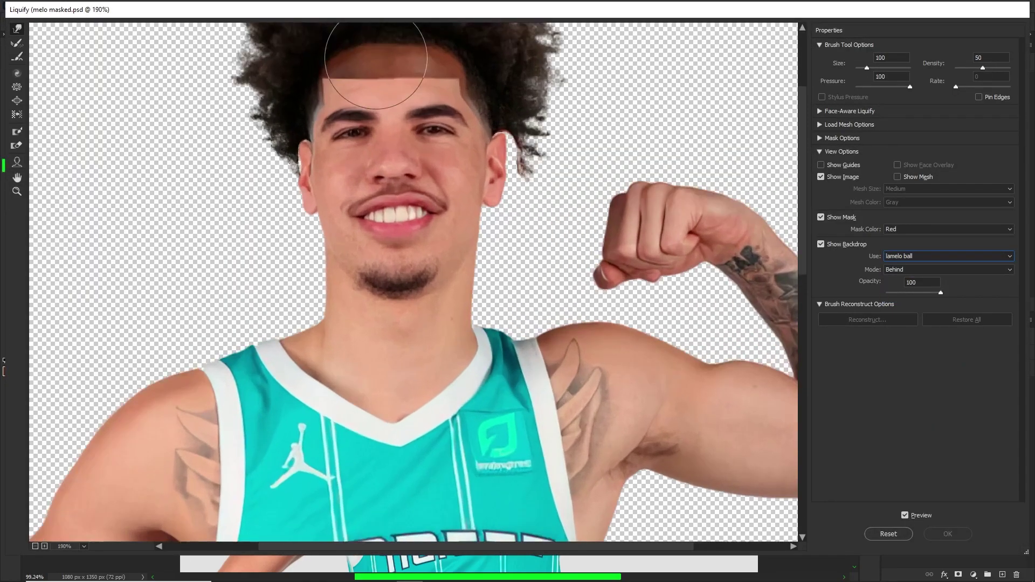
{"action": "left_click_drag", "start_coordinate": [915, 293], "coordinate": [923, 294]}
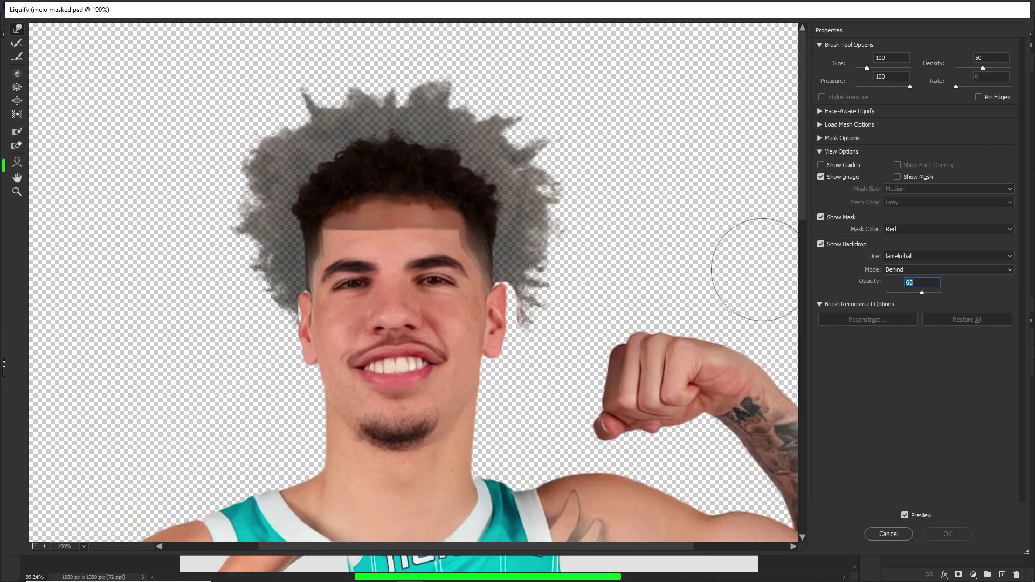
Step: Push the curls beside the ear on the raised-fist side inward against the head with the Forward Warp brush, at sizes from 150 down to 60
{"action": "key", "text": "bracketright"}
{"action": "key", "text": "bracketright"}
{"action": "key", "text": "bracketright"}
{"action": "key", "text": "bracketright"}
{"action": "key", "text": "bracketright"}
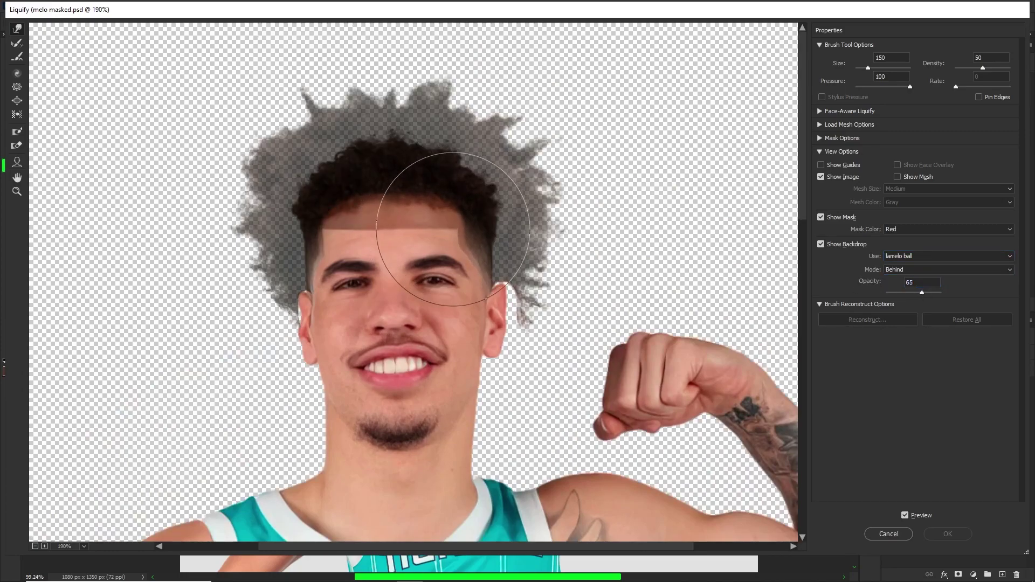
{"action": "left_click_drag", "start_coordinate": [534, 282], "coordinate": [508, 287]}
{"action": "key", "text": "bracketleft"}
{"action": "key", "text": "bracketleft"}
{"action": "key", "text": "bracketleft"}
{"action": "key", "text": "bracketleft"}
{"action": "key", "text": "bracketleft"}
{"action": "key", "text": "bracketleft"}
{"action": "key", "text": "bracketleft"}
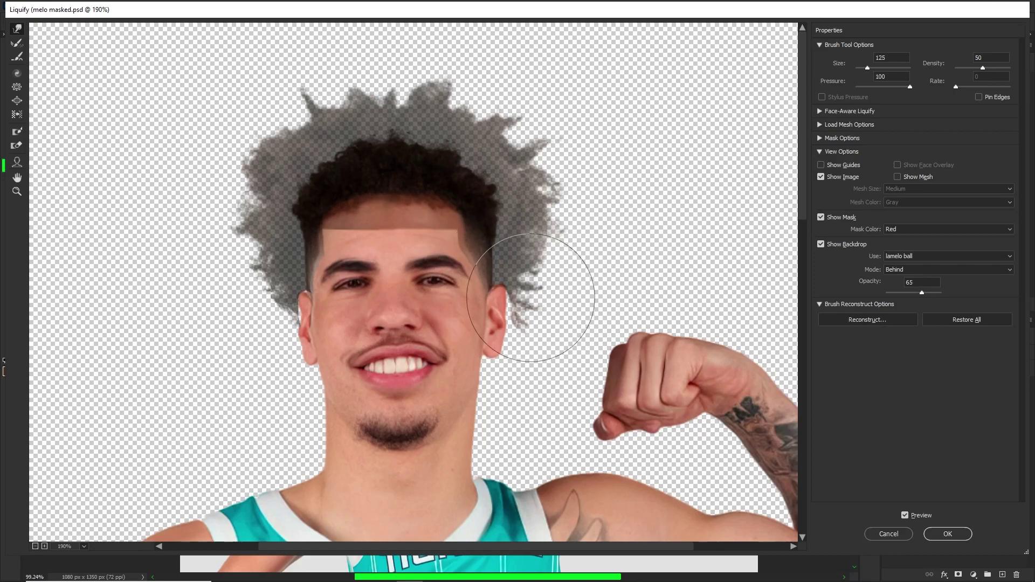
{"action": "key", "text": "bracketleft"}
{"action": "key", "text": "bracketleft"}
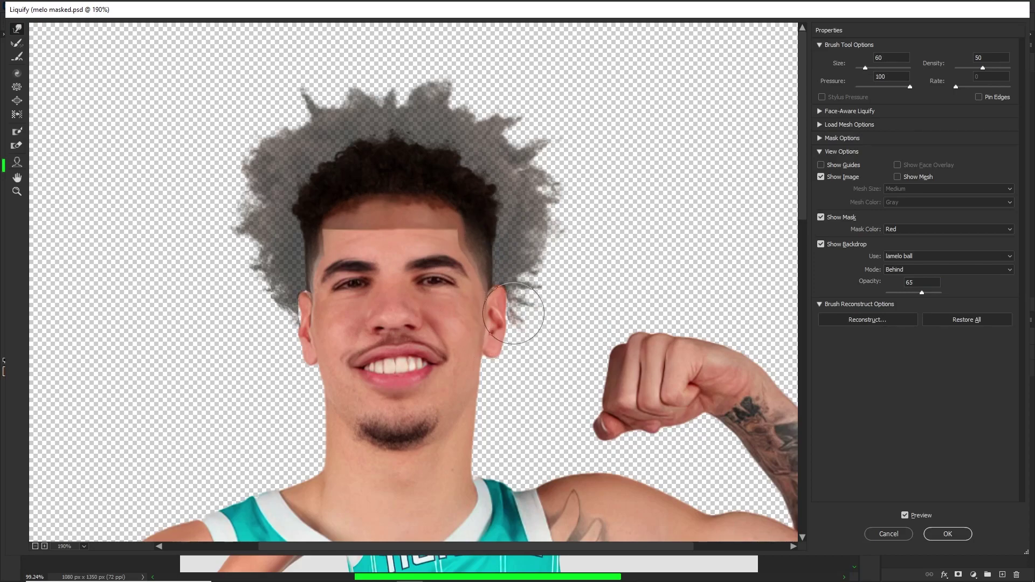
{"action": "left_click_drag", "start_coordinate": [515, 314], "coordinate": [509, 312]}
{"action": "key", "text": "bracketleft"}
{"action": "key", "text": "bracketleft"}
{"action": "key", "text": "bracketleft"}
{"action": "key", "text": "bracketleft"}
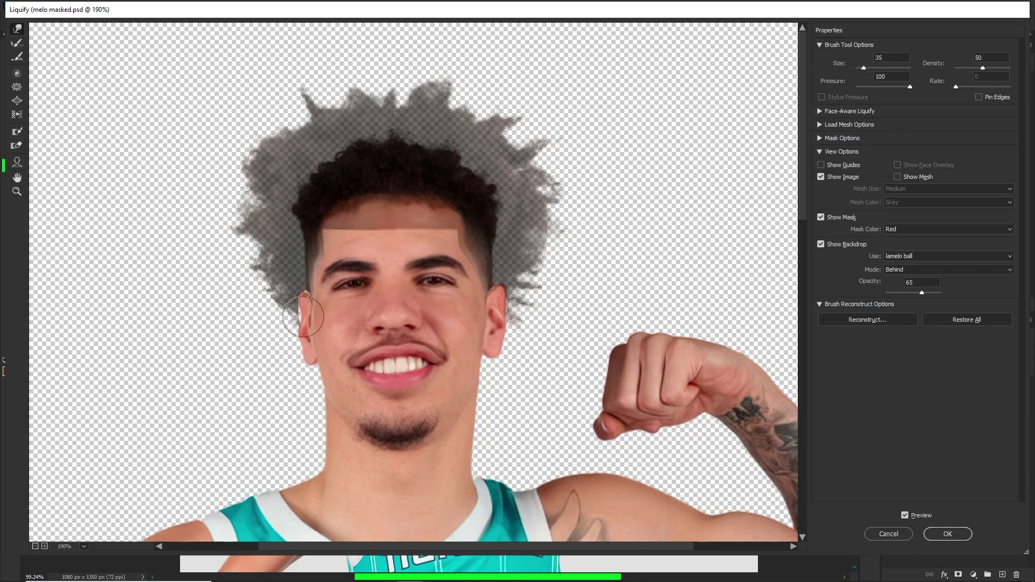
Step: Push the hair's inner edge outward at the temple on the raised-fist side and apply the Liquify filter
{"action": "key", "text": "bracketright"}
{"action": "mouse_move", "coordinate": [460, 213]}
{"action": "left_mouse_down"}
{"action": "mouse_move", "coordinate": [451, 250]}
{"action": "mouse_move", "coordinate": [458, 263]}
{"action": "mouse_move", "coordinate": [476, 245]}
{"action": "left_mouse_up"}
{"action": "key", "text": "ctrl+z"}
{"action": "key", "text": "bracketright"}
{"action": "key", "text": "bracketright"}
{"action": "key", "text": "bracketright"}
{"action": "key", "text": "bracketright"}
{"action": "key", "text": "bracketright"}
{"action": "key", "text": "bracketright"}
{"action": "key", "text": "bracketright"}
{"action": "key", "text": "bracketright"}
{"action": "key", "text": "bracketright"}
{"action": "key", "text": "bracketright"}
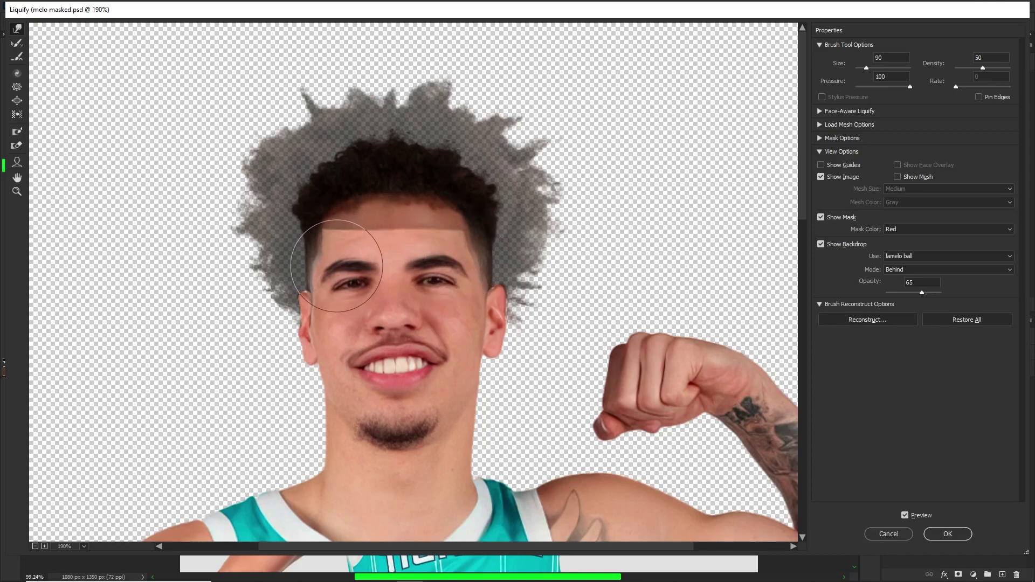
{"action": "left_click", "coordinate": [944, 540]}
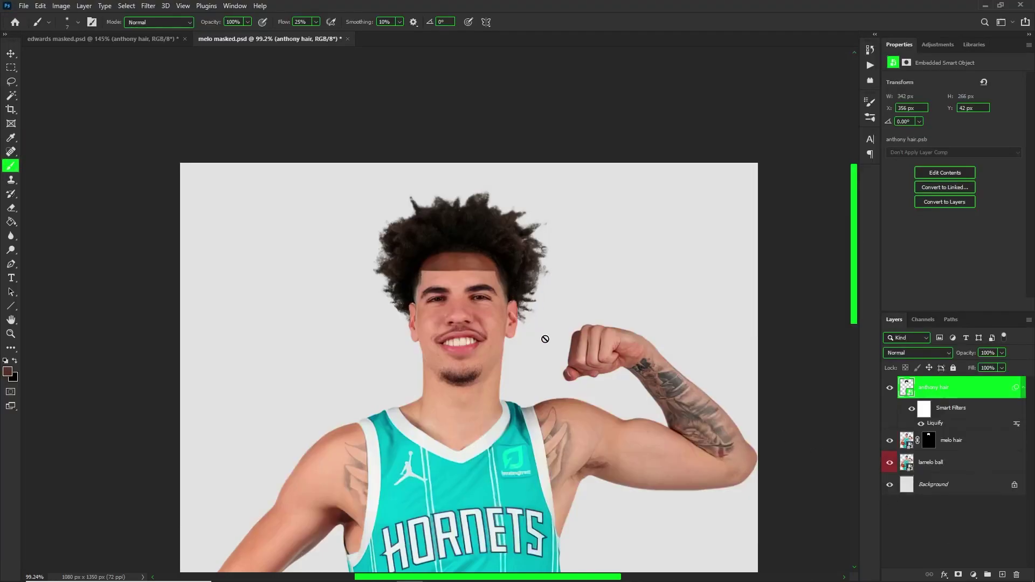
Step: Add a Black & White adjustment layer above "anthony hair" and clip it to that layer
{"action": "scroll", "coordinate": [398, 182], "scroll_direction": "down", "scroll_amount": 9}
{"action": "scroll", "coordinate": [408, 132], "scroll_direction": "up", "scroll_amount": 8}
{"action": "scroll", "coordinate": [436, 151], "scroll_direction": "down", "scroll_amount": 4}
{"action": "scroll", "coordinate": [462, 179], "scroll_direction": "up", "scroll_amount": 6}
{"action": "scroll", "coordinate": [464, 176], "scroll_direction": "up", "scroll_amount": 3}
{"action": "key", "text": "v"}
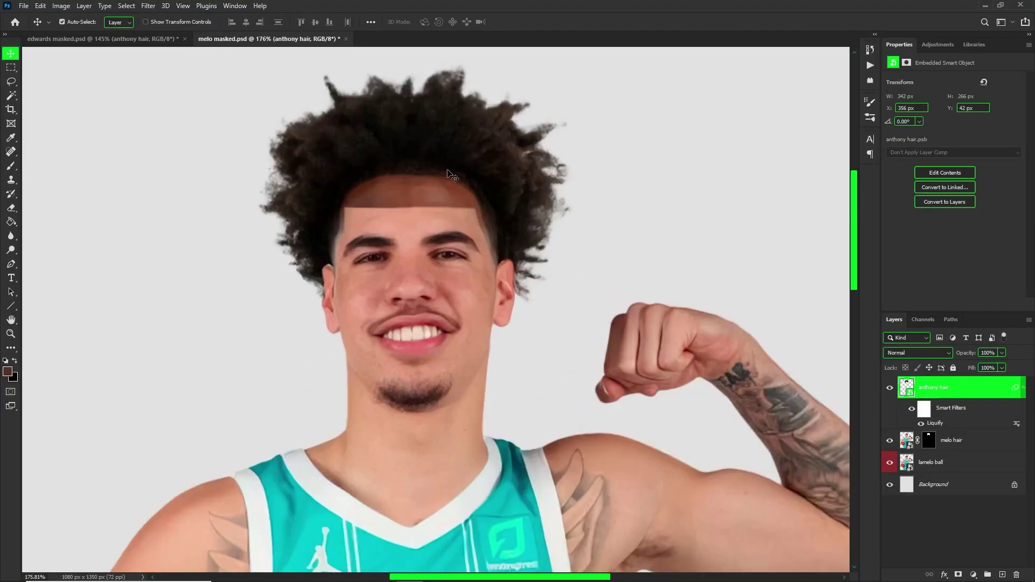
{"action": "left_click", "coordinate": [974, 576]}
{"action": "left_click", "coordinate": [980, 501]}
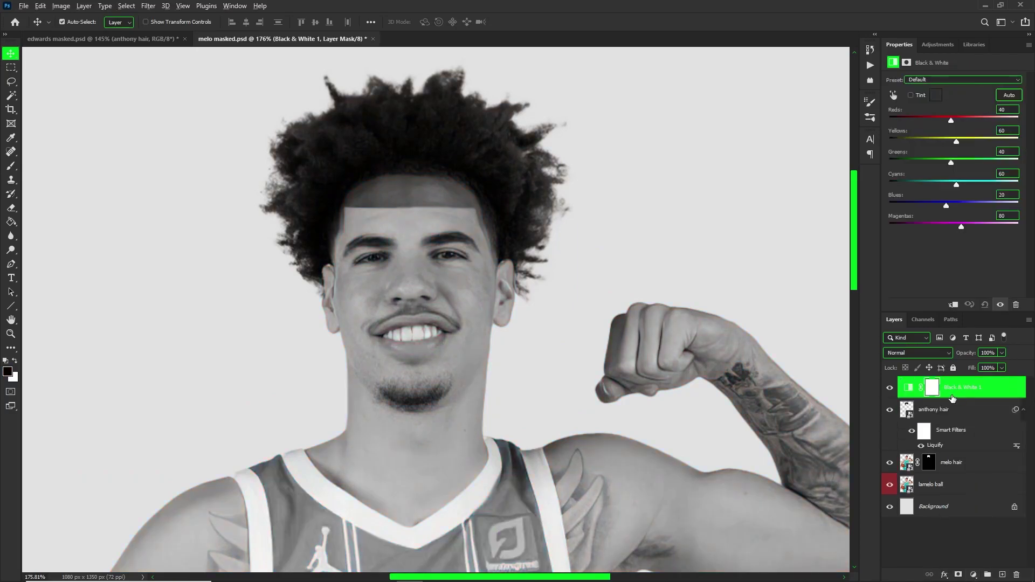
{"action": "left_click", "coordinate": [952, 398], "text": "alt"}
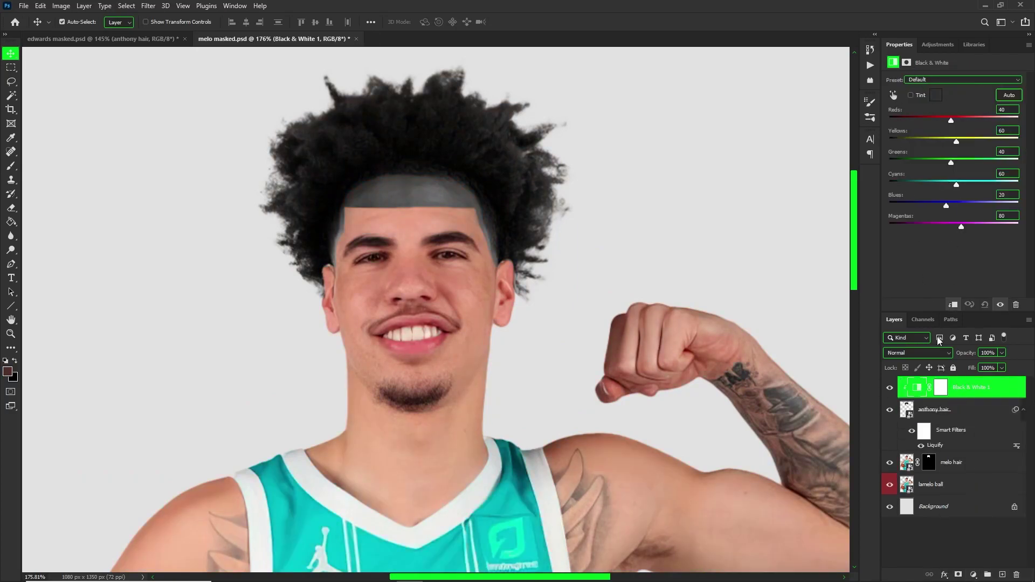
Step: Set the Black & White adjustment to Luminosity blending, with Reds at 167 and Yellows at 102
{"action": "left_click", "coordinate": [924, 355]}
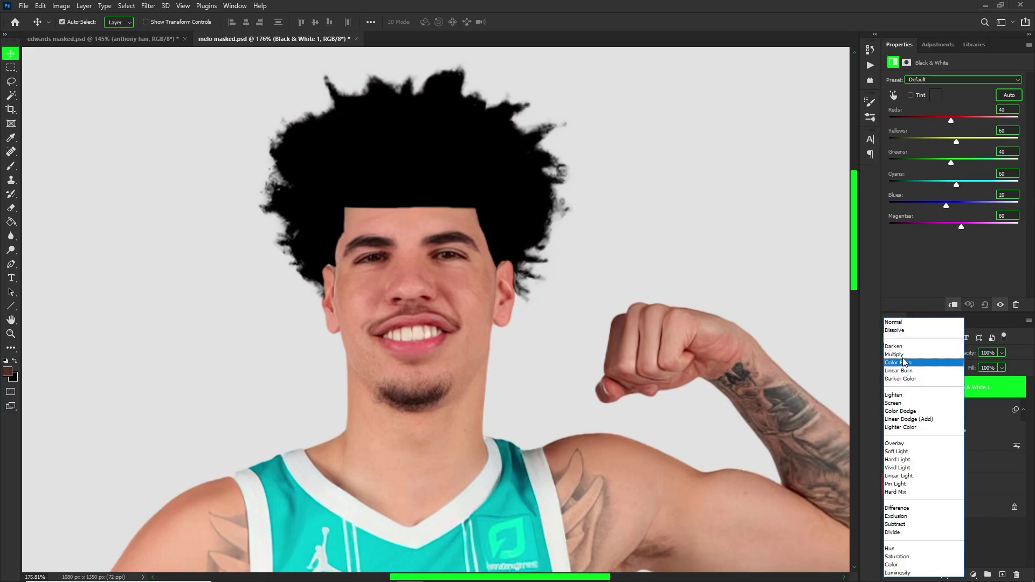
{"action": "left_click", "coordinate": [897, 573]}
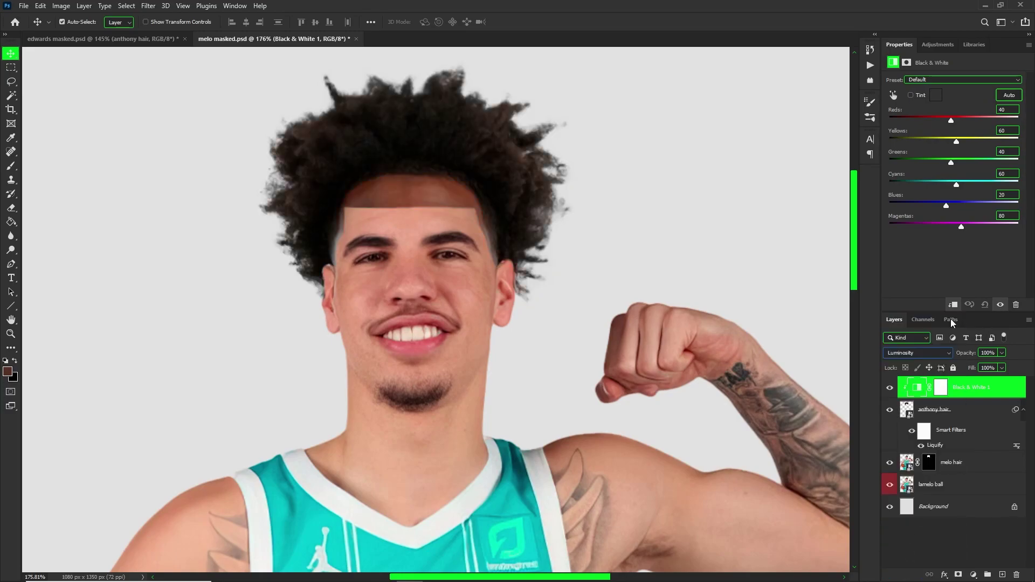
{"action": "left_click_drag", "start_coordinate": [949, 120], "coordinate": [974, 145]}
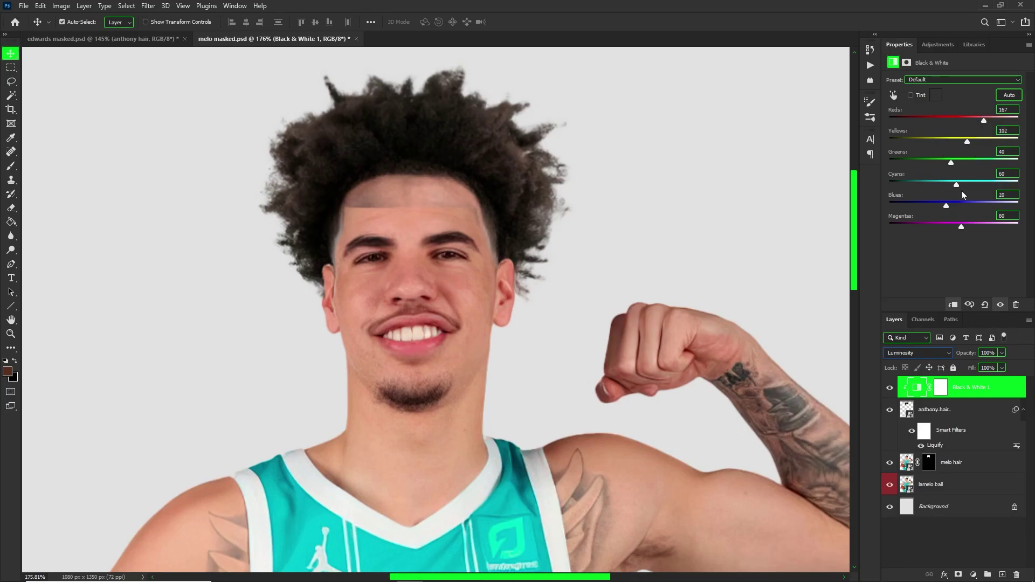
Step: Add a Curves adjustment clipped to the hair and adjust its Red channel curve to match the forehead skin tone
{"action": "left_click", "coordinate": [973, 575]}
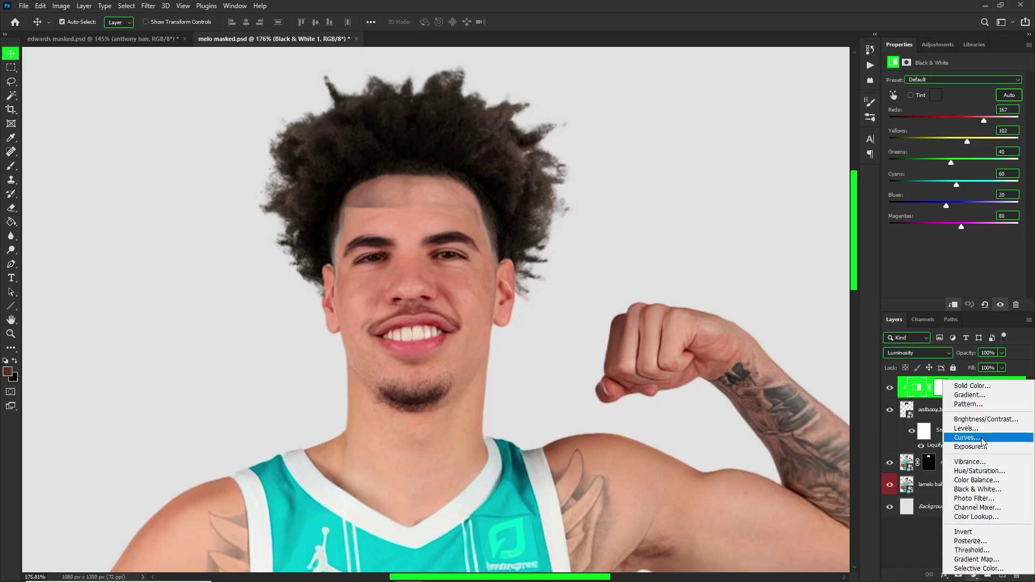
{"action": "left_click", "coordinate": [962, 437]}
{"action": "left_click", "coordinate": [949, 397], "text": "alt"}
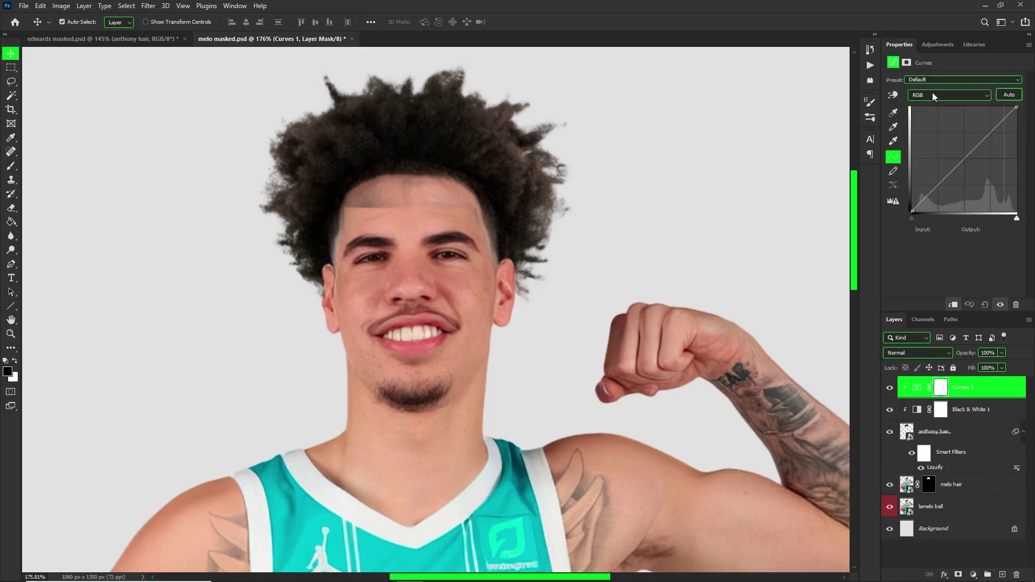
{"action": "left_click", "coordinate": [933, 92]}
{"action": "left_click", "coordinate": [924, 109]}
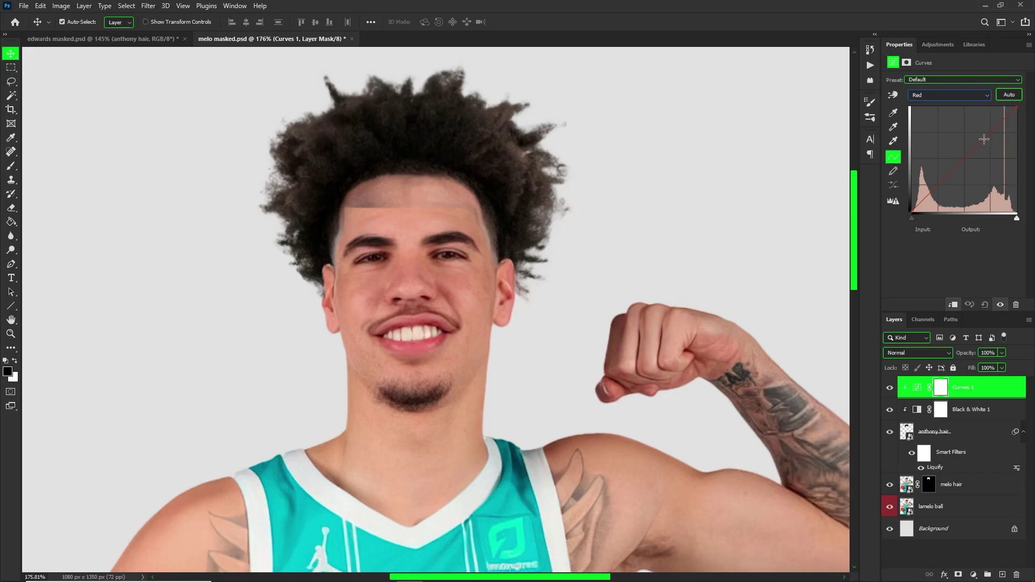
{"action": "left_click_drag", "start_coordinate": [983, 139], "coordinate": [1024, 105]}
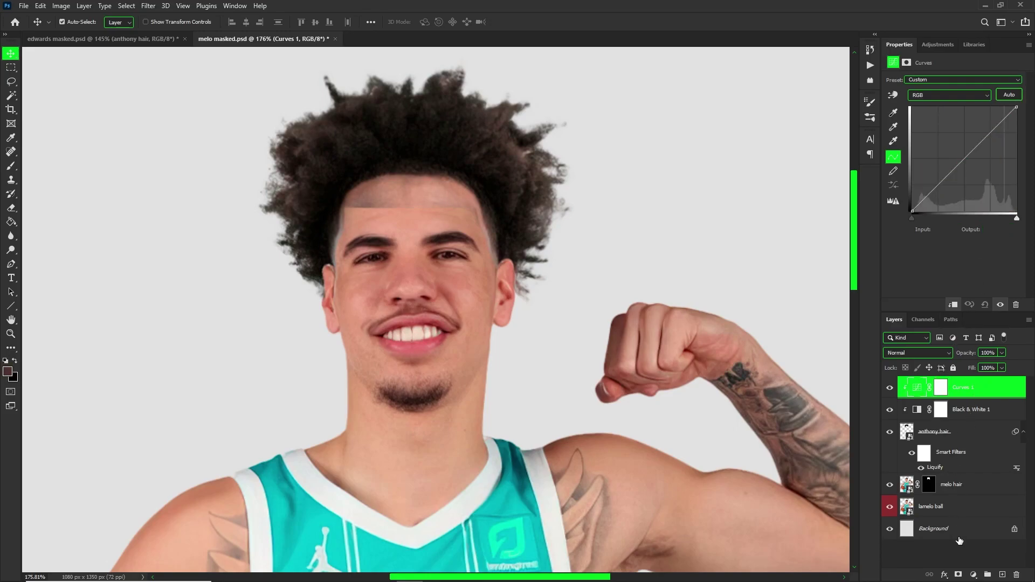
Step: Add a Levels adjustment clipped to the hair, set the midtones to 1.05 and lower the white input level to brighten it
{"action": "left_click", "coordinate": [974, 575]}
{"action": "left_click", "coordinate": [979, 427]}
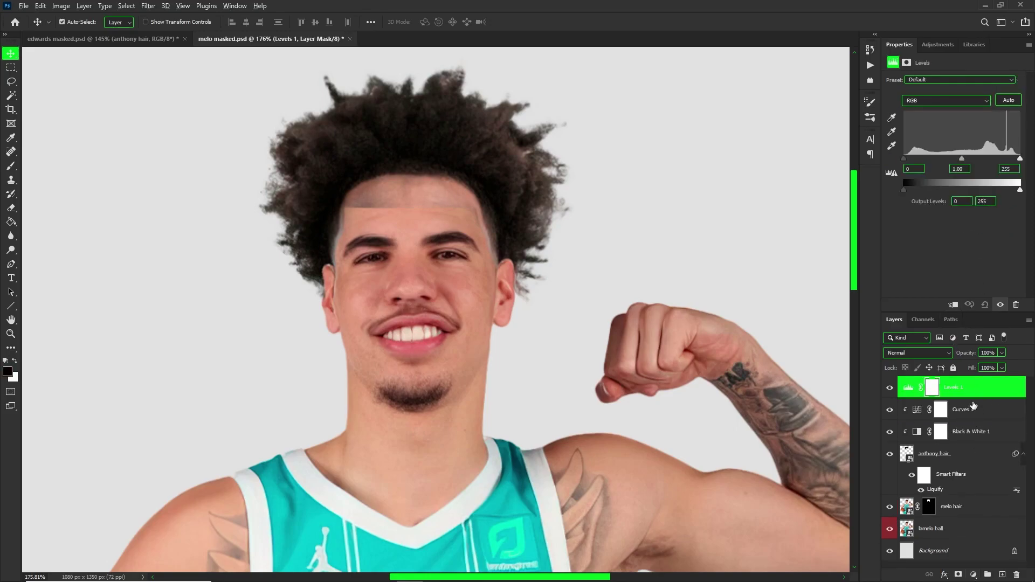
{"action": "scroll", "coordinate": [520, 104], "scroll_direction": "down", "scroll_amount": 4}
{"action": "scroll", "coordinate": [469, 100], "scroll_direction": "up", "scroll_amount": 3}
{"action": "scroll", "coordinate": [469, 102], "scroll_direction": "up", "scroll_amount": 3}
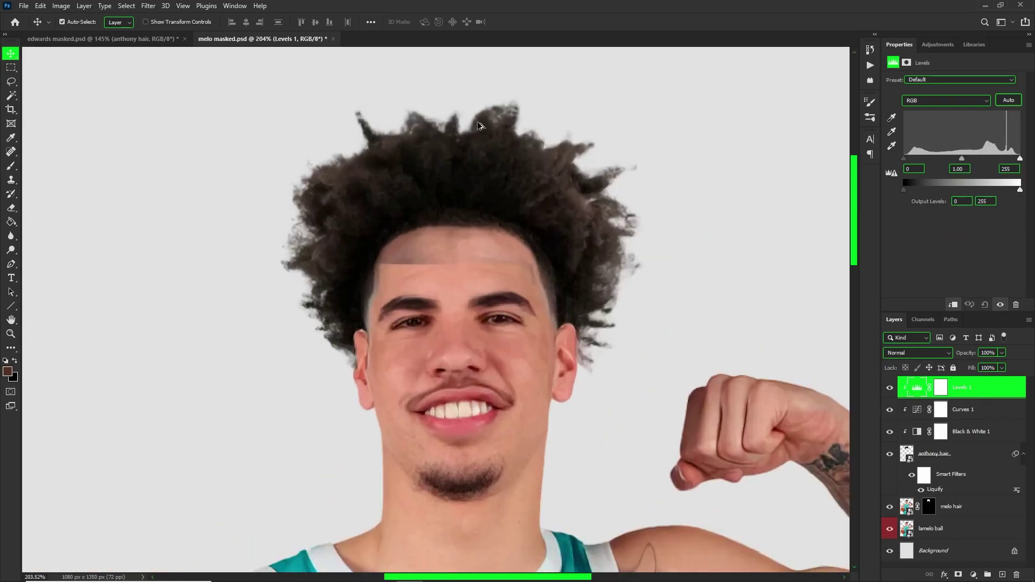
{"action": "left_click_drag", "start_coordinate": [962, 158], "coordinate": [1012, 159]}
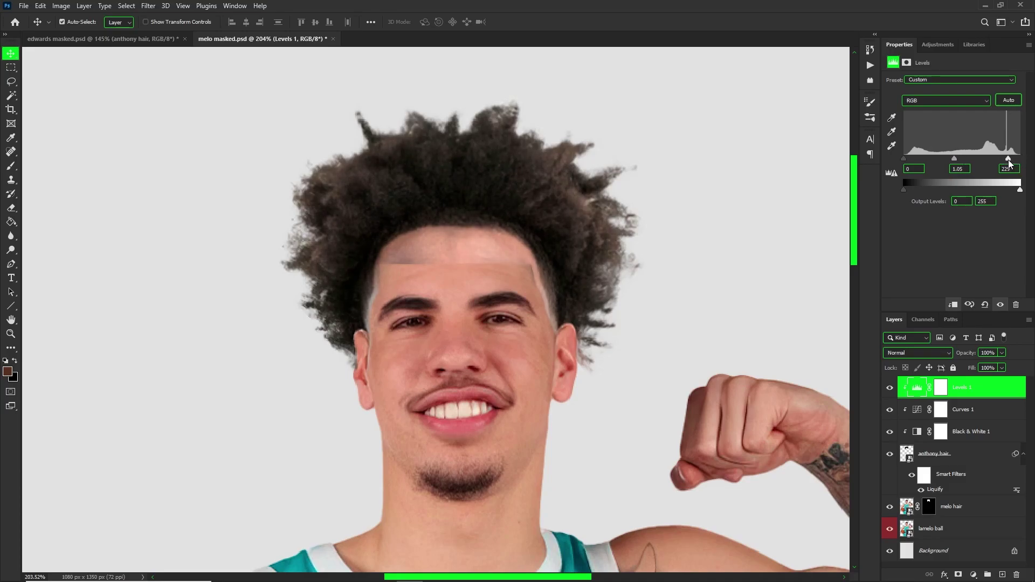
Step: Add a white layer mask to the "anthony hair" layer
{"action": "scroll", "coordinate": [585, 237], "scroll_direction": "down", "scroll_amount": 6}
{"action": "scroll", "coordinate": [472, 191], "scroll_direction": "up", "scroll_amount": 7}
{"action": "left_click", "coordinate": [582, 218]}
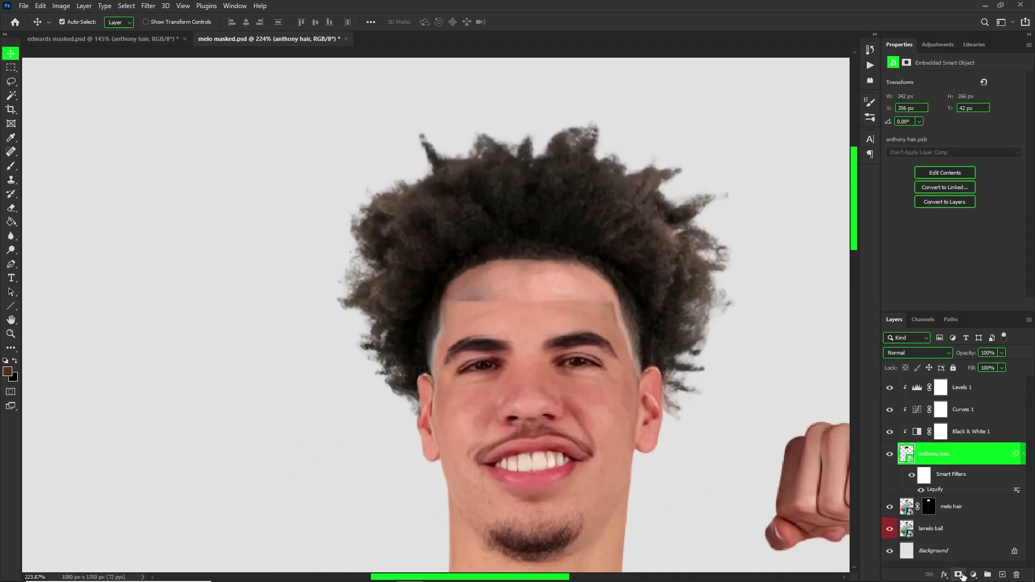
{"action": "left_click", "coordinate": [962, 576]}
Step: Paint black on the hair mask with a soft 25% flow brush to blend the forehead seam and both temples
{"action": "key", "text": "b"}
{"action": "left_click_drag", "start_coordinate": [555, 340], "coordinate": [582, 340]}
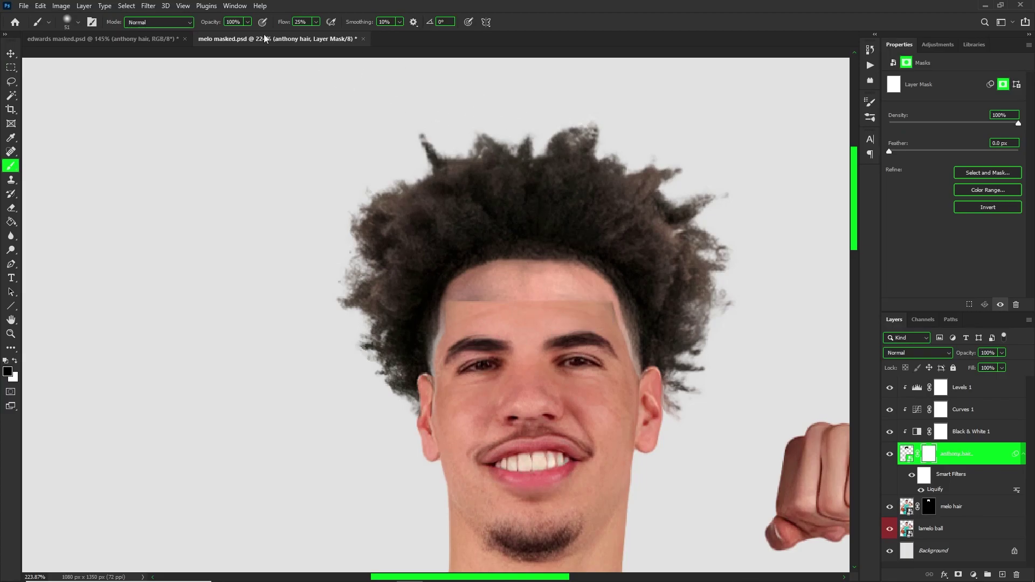
{"action": "scroll", "coordinate": [522, 329], "scroll_direction": "up", "scroll_amount": 5}
{"action": "left_click_drag", "start_coordinate": [531, 312], "coordinate": [515, 312]}
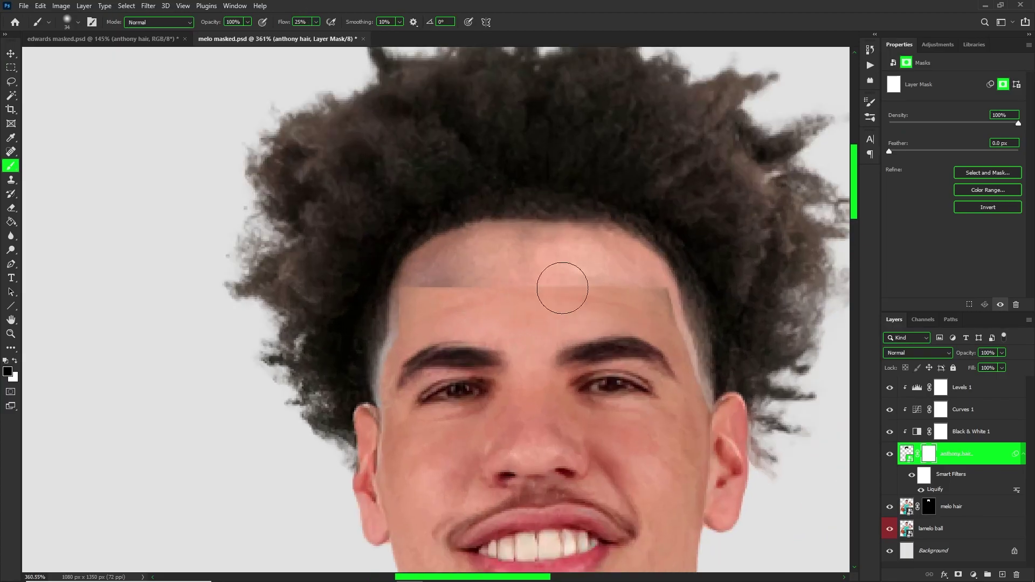
{"action": "mouse_move", "coordinate": [562, 288]}
{"action": "left_mouse_down"}
{"action": "mouse_move", "coordinate": [587, 289]}
{"action": "mouse_move", "coordinate": [412, 307]}
{"action": "mouse_move", "coordinate": [451, 274]}
{"action": "mouse_move", "coordinate": [563, 277]}
{"action": "mouse_move", "coordinate": [553, 285]}
{"action": "mouse_move", "coordinate": [560, 271]}
{"action": "mouse_move", "coordinate": [647, 299]}
{"action": "left_mouse_up"}
{"action": "mouse_move", "coordinate": [641, 291]}
{"action": "left_mouse_down"}
{"action": "mouse_move", "coordinate": [680, 362]}
{"action": "mouse_move", "coordinate": [673, 334]}
{"action": "mouse_move", "coordinate": [681, 384]}
{"action": "left_mouse_up"}
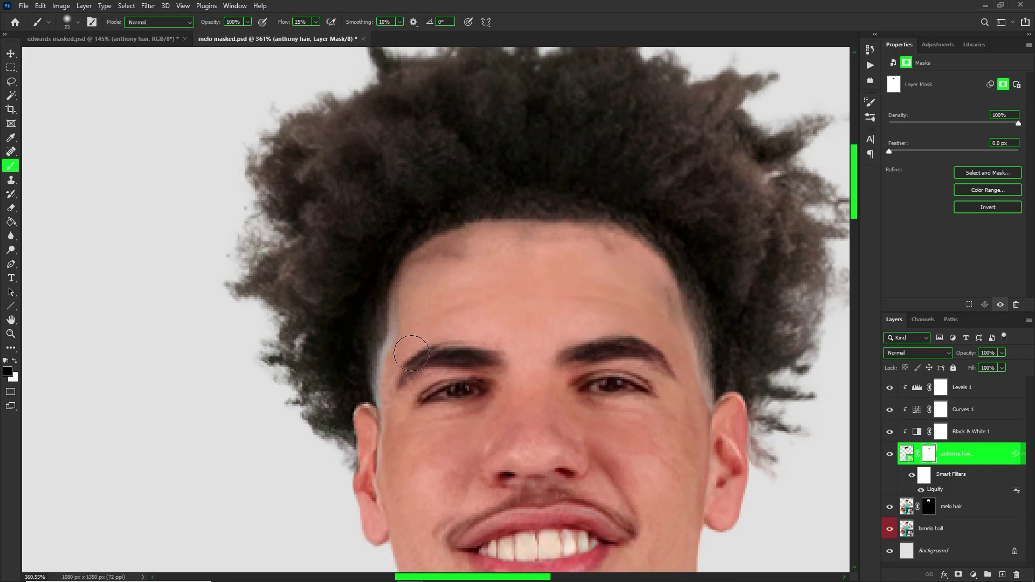
{"action": "left_click_drag", "start_coordinate": [401, 297], "coordinate": [390, 325]}
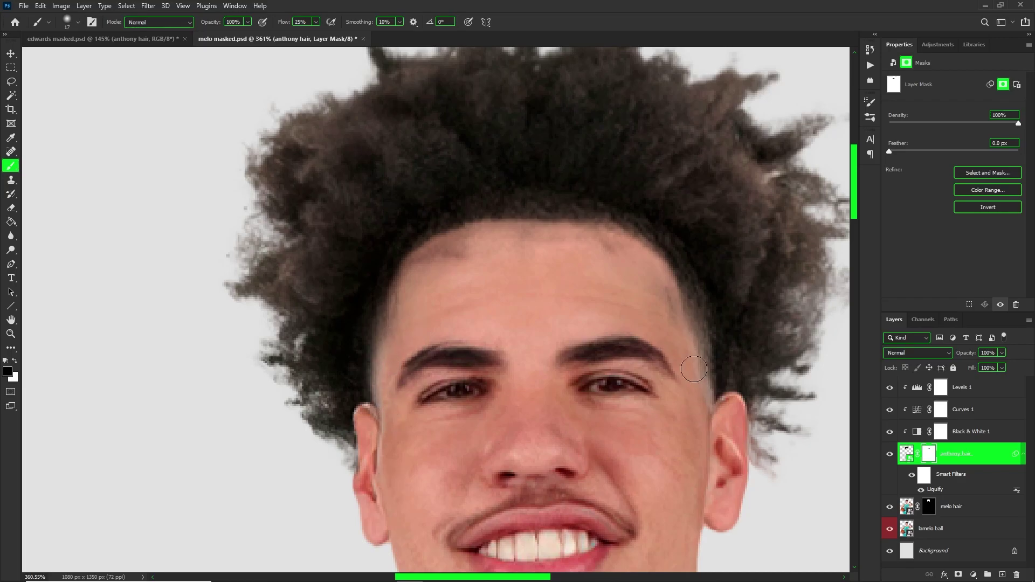
{"action": "mouse_move", "coordinate": [693, 370]}
{"action": "left_mouse_down"}
{"action": "mouse_move", "coordinate": [675, 312]}
{"action": "mouse_move", "coordinate": [675, 343]}
{"action": "left_mouse_up"}
{"action": "scroll", "coordinate": [523, 276], "scroll_direction": "down", "scroll_amount": 17}
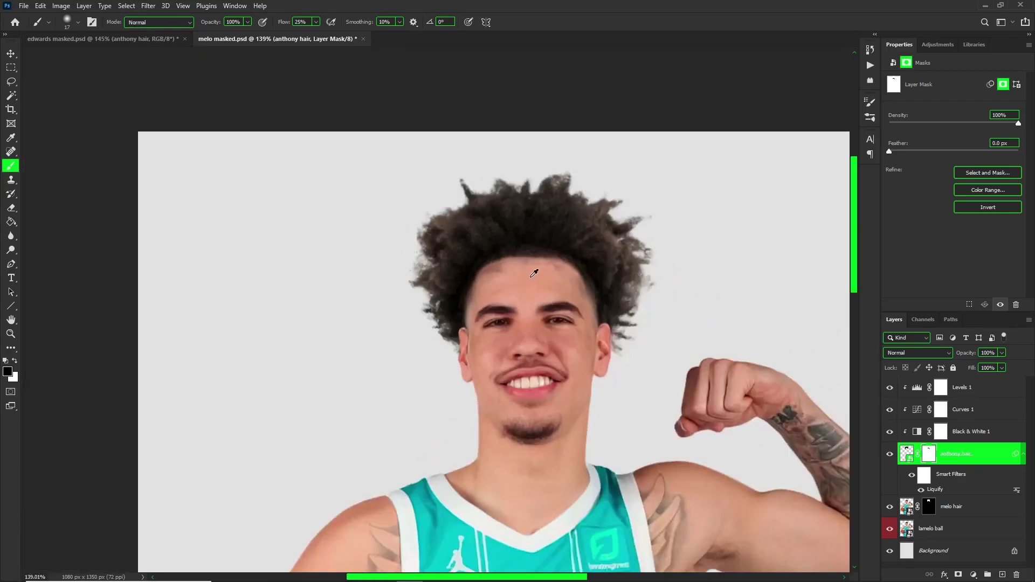
{"action": "scroll", "coordinate": [397, 130], "scroll_direction": "up", "scroll_amount": 6}
{"action": "scroll", "coordinate": [448, 163], "scroll_direction": "up", "scroll_amount": 4}
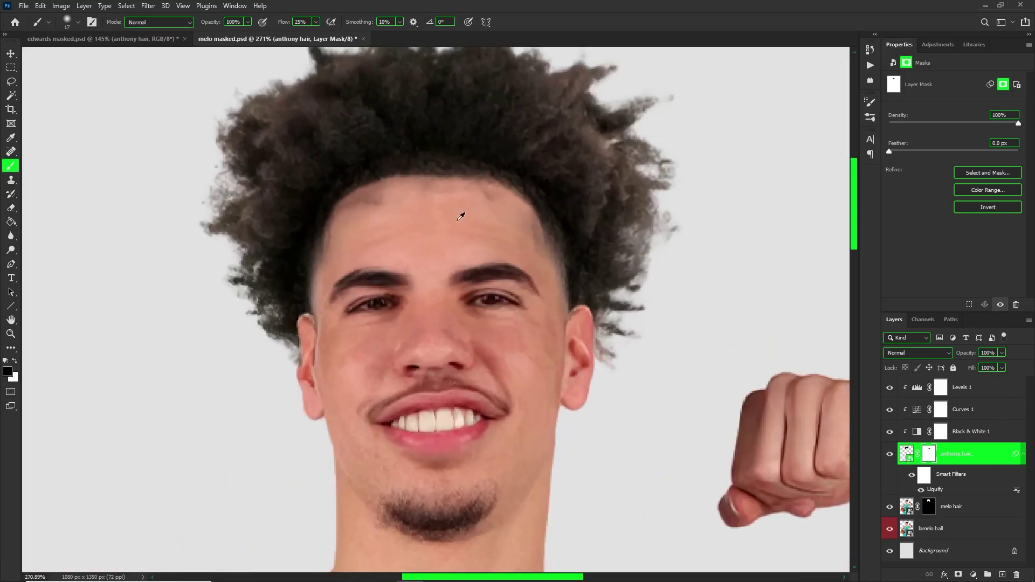
{"action": "key", "text": "bracketleft"}
{"action": "left_click_drag", "start_coordinate": [373, 192], "coordinate": [365, 207]}
{"action": "key", "text": "ctrl+z"}
{"action": "scroll", "coordinate": [423, 209], "scroll_direction": "down", "scroll_amount": 2}
{"action": "scroll", "coordinate": [452, 223], "scroll_direction": "up", "scroll_amount": 2}
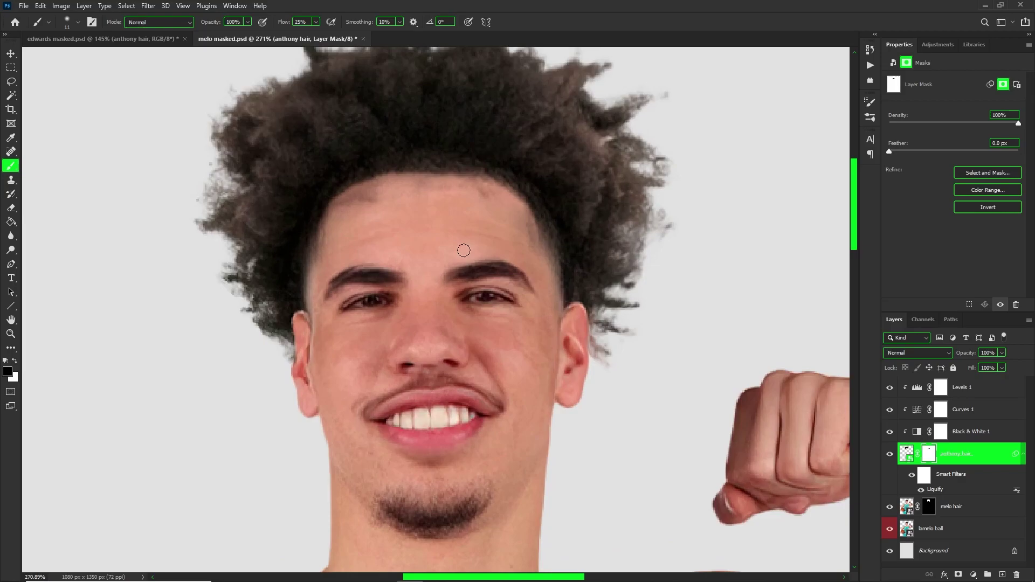
Step: Lasso the forehead on the "melo hair" layer, copy it to a new layer and place that at the top of the stack
{"action": "left_click", "coordinate": [958, 512]}
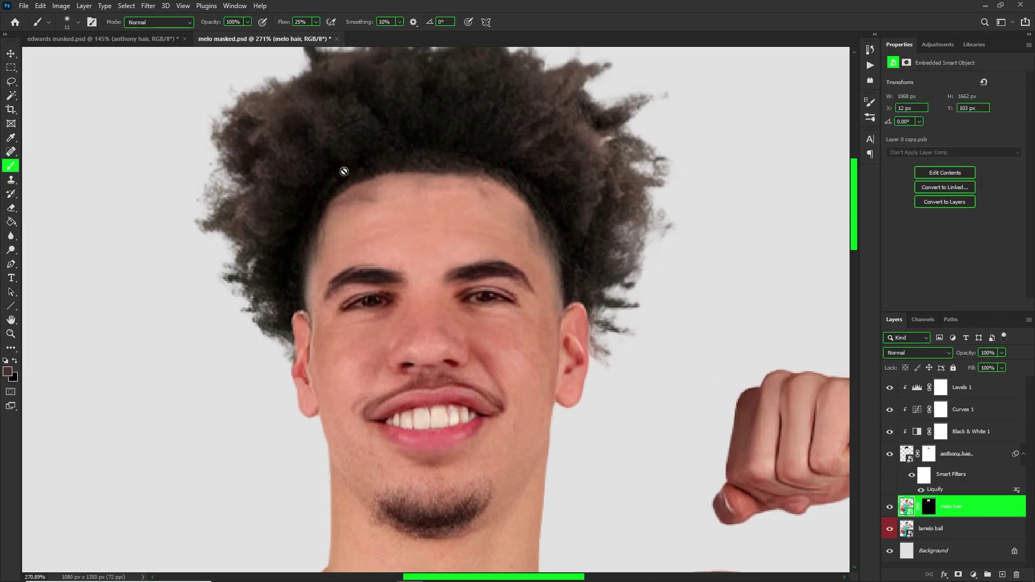
{"action": "left_click", "coordinate": [12, 82]}
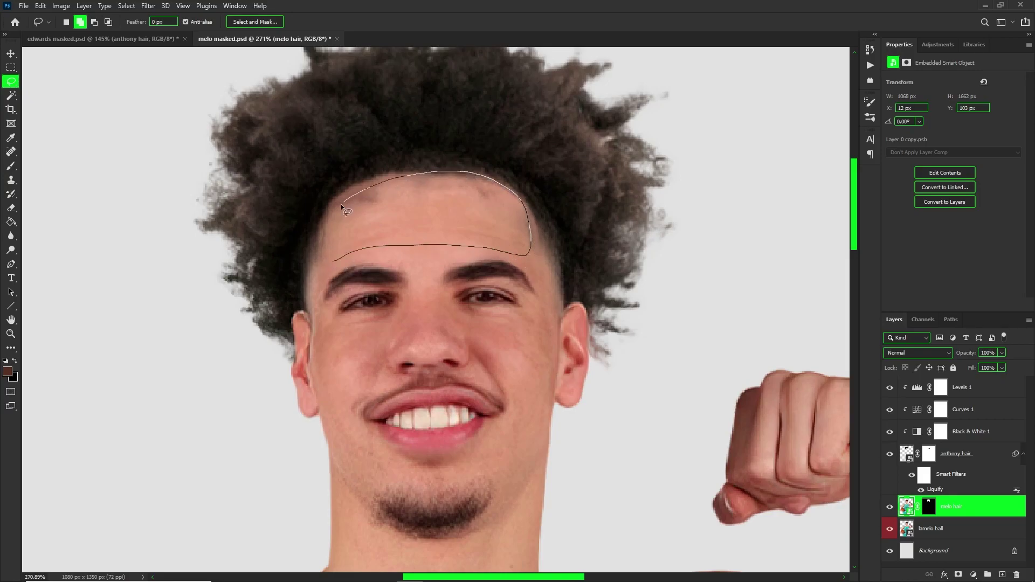
{"action": "left_click_drag", "start_coordinate": [340, 204], "coordinate": [343, 209]}
{"action": "key", "text": "ctrl+j"}
{"action": "left_click_drag", "start_coordinate": [965, 507], "coordinate": [959, 386]}
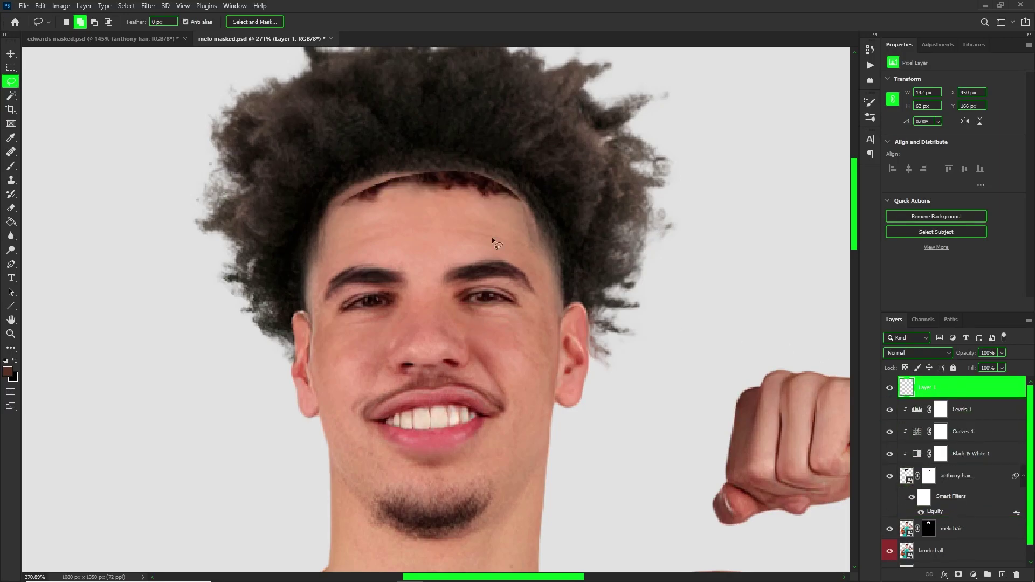
Step: Move the copied forehead patch down over the nose and mouth area
{"action": "key", "text": "ctrl+t"}
{"action": "mouse_move", "coordinate": [451, 213]}
{"action": "left_mouse_down"}
{"action": "mouse_move", "coordinate": [451, 267]}
{"action": "mouse_move", "coordinate": [452, 201]}
{"action": "mouse_move", "coordinate": [442, 355]}
{"action": "left_mouse_up"}
{"action": "key", "text": "Return"}
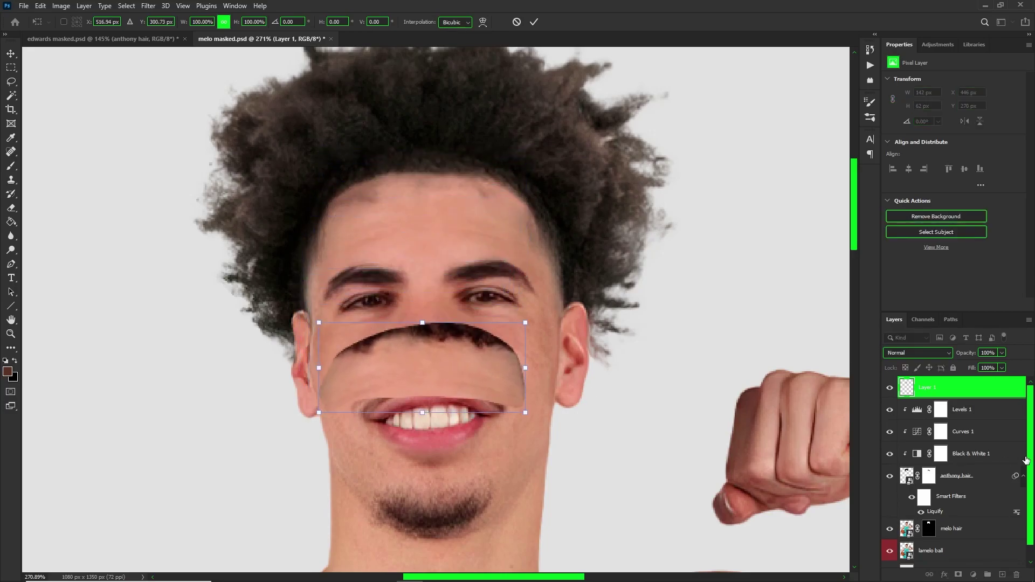
Step: Erase the dark hair along the patch's upper edge with a soft eraser at 40% flow
{"action": "key", "text": "l"}
{"action": "scroll", "coordinate": [519, 338], "scroll_direction": "up", "scroll_amount": 2}
{"action": "key", "text": "e"}
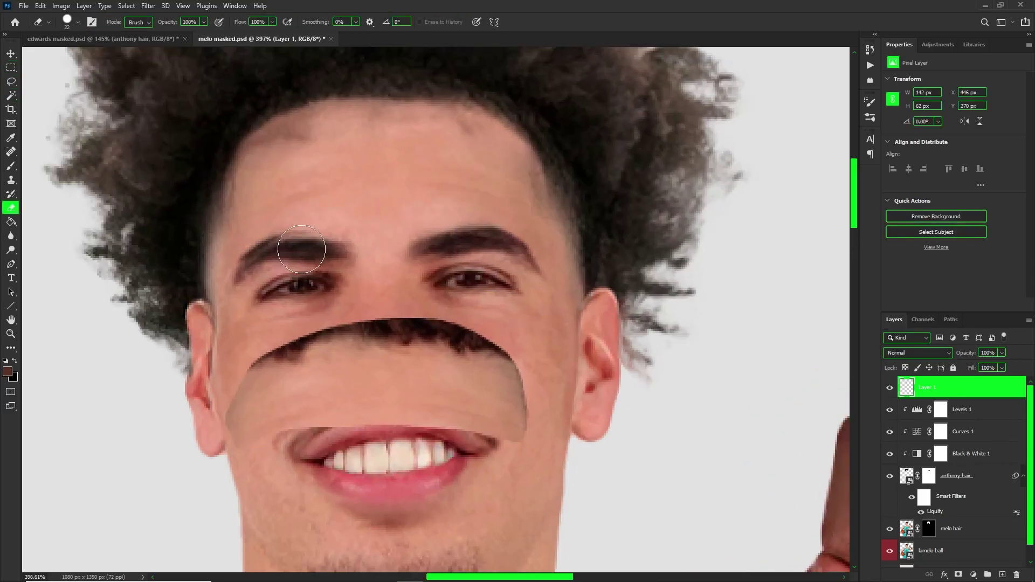
{"action": "left_click", "coordinate": [272, 21]}
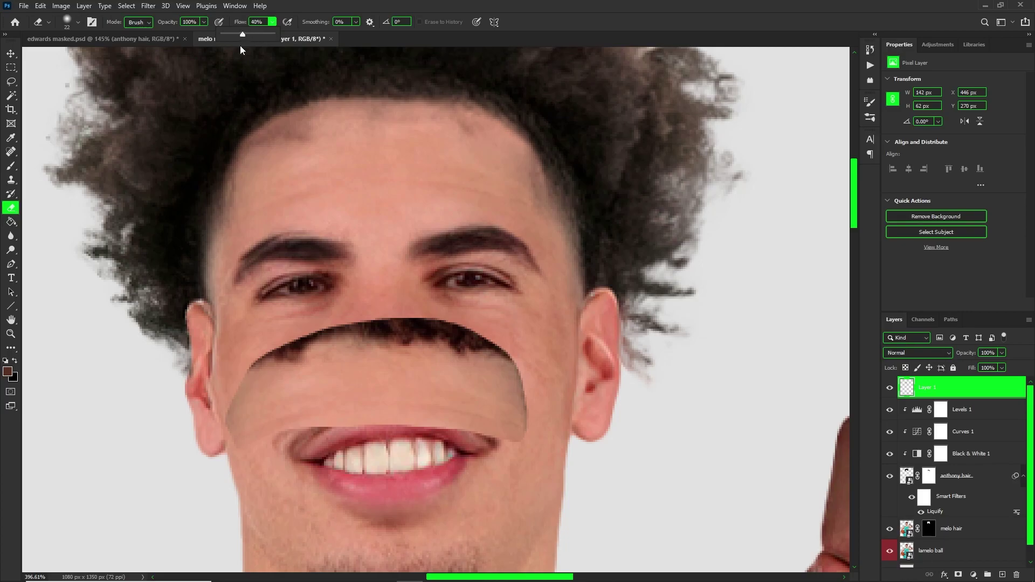
{"action": "right_click", "coordinate": [226, 262], "text": "alt"}
{"action": "mouse_move", "coordinate": [296, 339]}
{"action": "left_mouse_down"}
{"action": "mouse_move", "coordinate": [296, 351]}
{"action": "mouse_move", "coordinate": [326, 334]}
{"action": "mouse_move", "coordinate": [532, 358]}
{"action": "mouse_move", "coordinate": [440, 317]}
{"action": "left_mouse_up"}
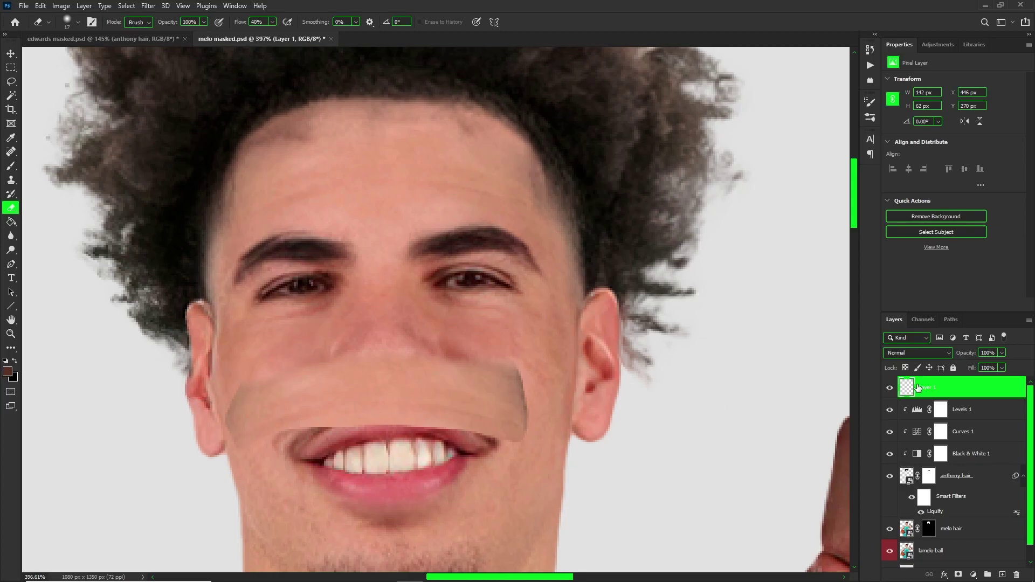
Step: Apply a Surface Blur with a 4-pixel radius to the skin patch, adjusting the threshold to smooth it
{"action": "left_click", "coordinate": [152, 7]}
{"action": "mouse_move", "coordinate": [173, 143]}
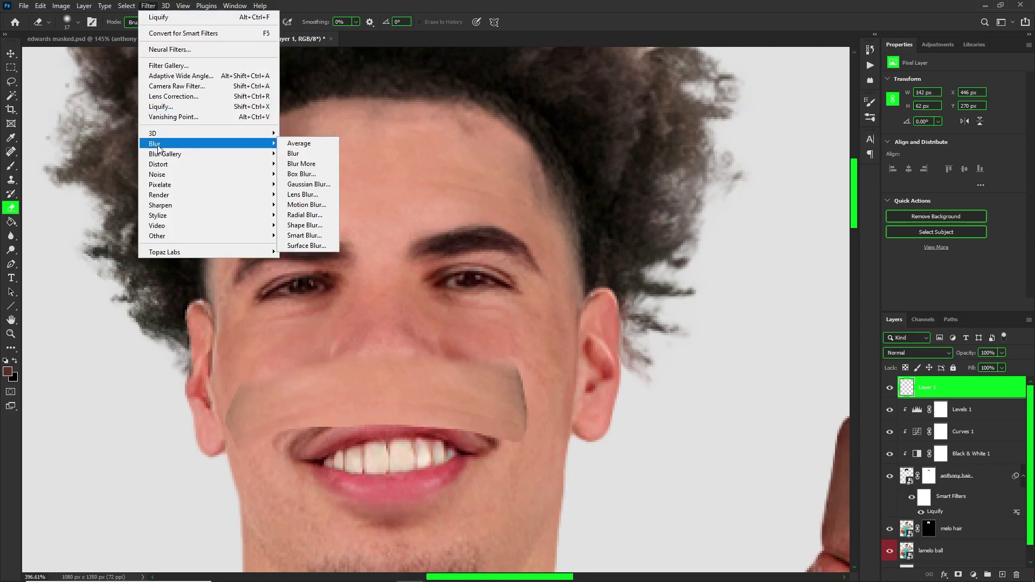
{"action": "left_click", "coordinate": [300, 246]}
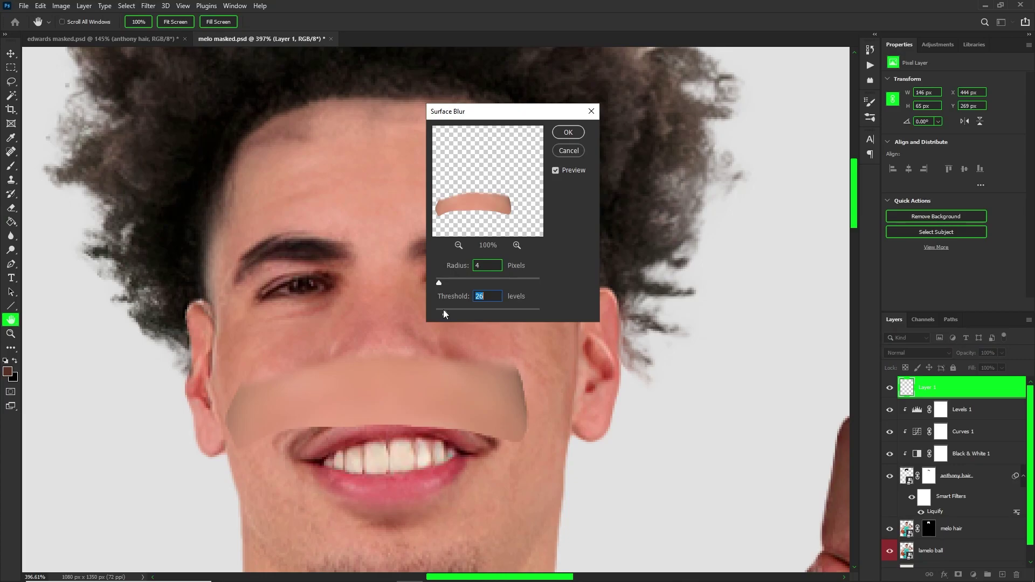
{"action": "left_click_drag", "start_coordinate": [448, 313], "coordinate": [435, 314]}
{"action": "left_click", "coordinate": [570, 131]}
{"action": "key", "text": "e"}
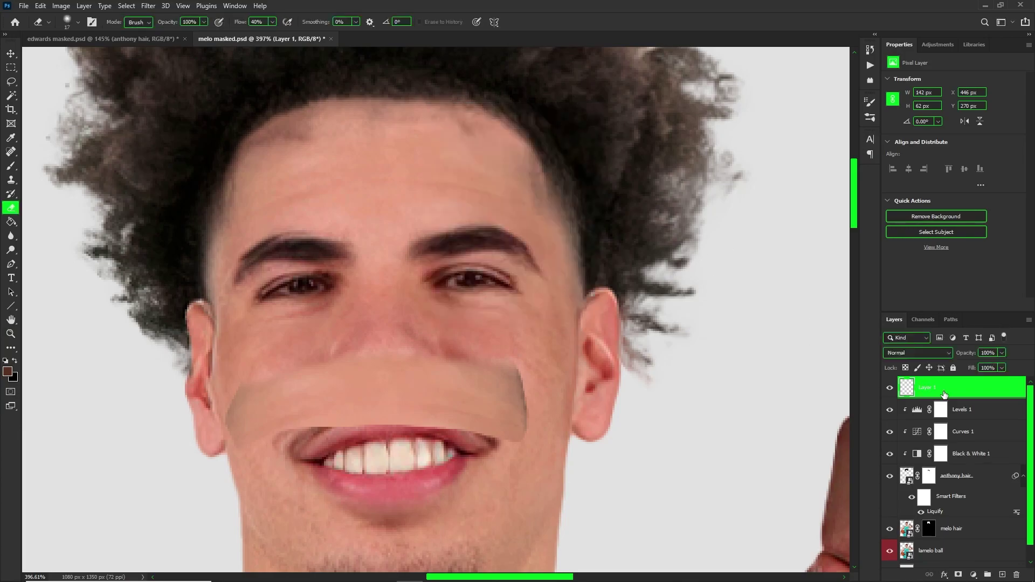
Step: Move the skin patch up over the forehead and enlarge it to about 160 by 67 px to reach the hairline
{"action": "key", "text": "ctrl+t"}
{"action": "left_click_drag", "start_coordinate": [352, 315], "coordinate": [429, 111]}
{"action": "mouse_move", "coordinate": [531, 170]}
{"action": "left_mouse_down"}
{"action": "mouse_move", "coordinate": [554, 180]}
{"action": "mouse_move", "coordinate": [529, 167]}
{"action": "left_mouse_up"}
{"action": "scroll", "coordinate": [399, 125], "scroll_direction": "down", "scroll_amount": 5}
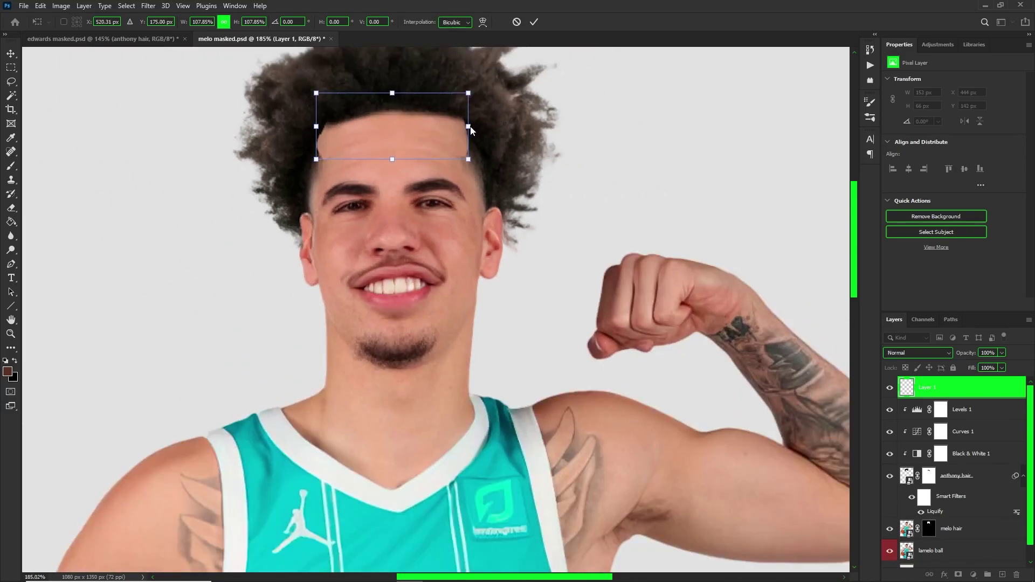
{"action": "left_click_drag", "start_coordinate": [468, 126], "coordinate": [473, 126]}
{"action": "left_click_drag", "start_coordinate": [413, 134], "coordinate": [409, 138]}
{"action": "left_click", "coordinate": [921, 388]}
{"action": "key", "text": "e"}
{"action": "scroll", "coordinate": [376, 164], "scroll_direction": "down", "scroll_amount": 4}
{"action": "scroll", "coordinate": [372, 105], "scroll_direction": "up", "scroll_amount": 6}
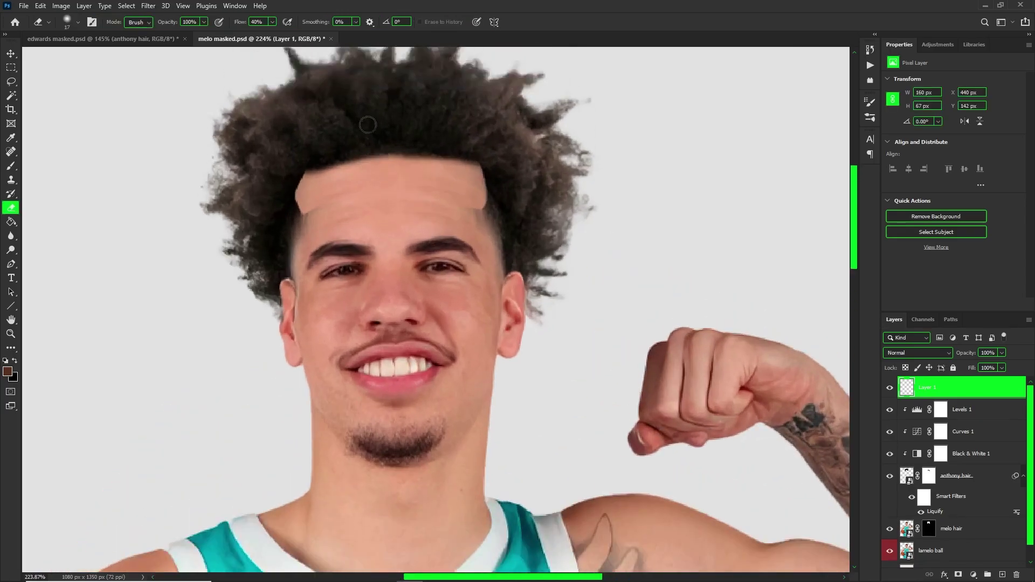
Step: Add a layer mask to the forehead patch and paint out its sides and lower edge with a soft black brush
{"action": "left_click", "coordinate": [957, 575]}
{"action": "key", "text": "b"}
{"action": "scroll", "coordinate": [305, 253], "scroll_direction": "up", "scroll_amount": 3}
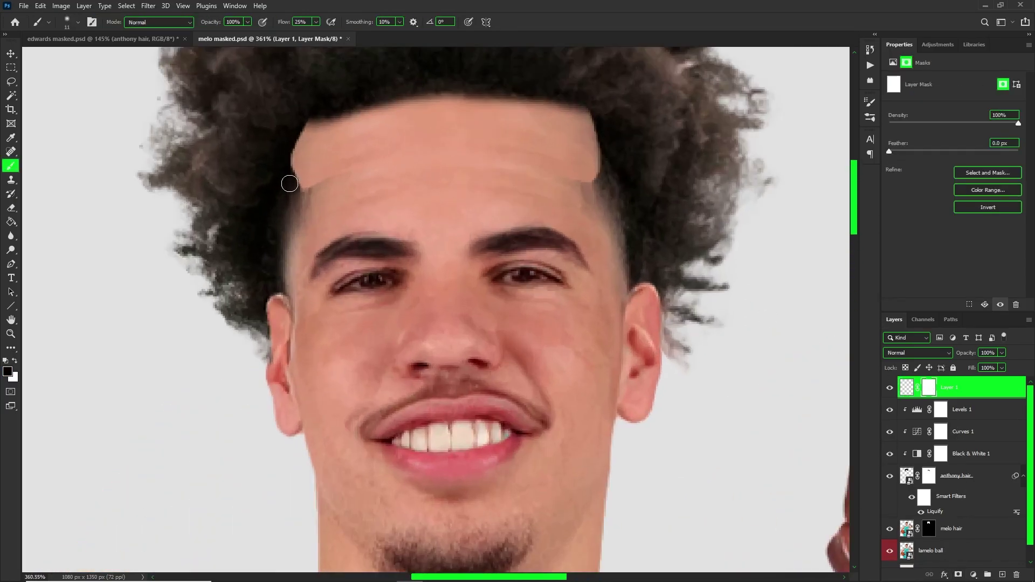
{"action": "mouse_move", "coordinate": [287, 140]}
{"action": "left_mouse_down"}
{"action": "mouse_move", "coordinate": [298, 209]}
{"action": "mouse_move", "coordinate": [295, 149]}
{"action": "mouse_move", "coordinate": [315, 108]}
{"action": "mouse_move", "coordinate": [302, 117]}
{"action": "mouse_move", "coordinate": [510, 82]}
{"action": "mouse_move", "coordinate": [580, 94]}
{"action": "mouse_move", "coordinate": [599, 122]}
{"action": "mouse_move", "coordinate": [556, 97]}
{"action": "mouse_move", "coordinate": [622, 134]}
{"action": "mouse_move", "coordinate": [597, 92]}
{"action": "mouse_move", "coordinate": [617, 192]}
{"action": "mouse_move", "coordinate": [598, 137]}
{"action": "mouse_move", "coordinate": [611, 145]}
{"action": "mouse_move", "coordinate": [581, 202]}
{"action": "mouse_move", "coordinate": [608, 176]}
{"action": "mouse_move", "coordinate": [588, 144]}
{"action": "mouse_move", "coordinate": [577, 197]}
{"action": "left_mouse_up"}
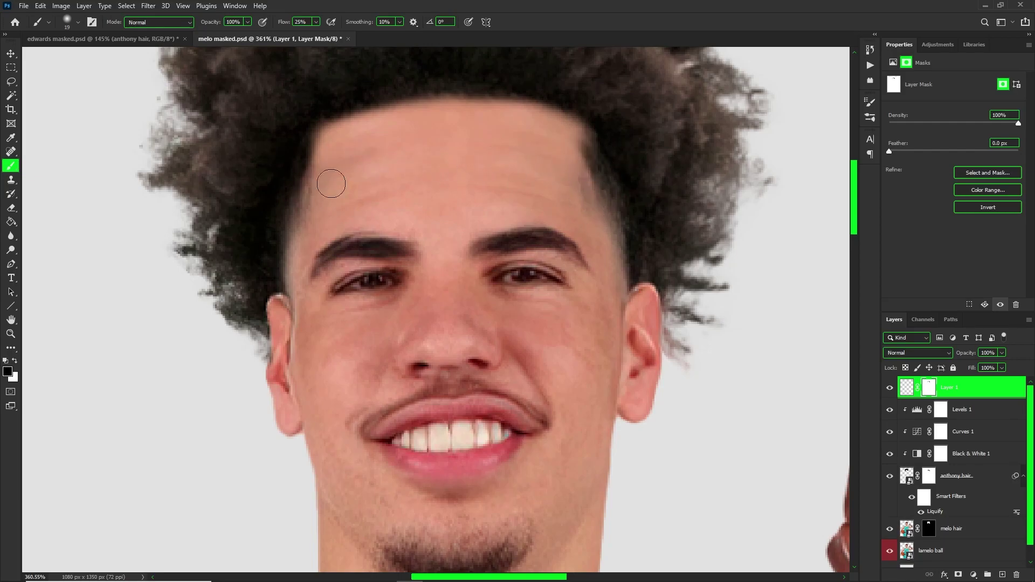
{"action": "scroll", "coordinate": [363, 180], "scroll_direction": "down", "scroll_amount": 14}
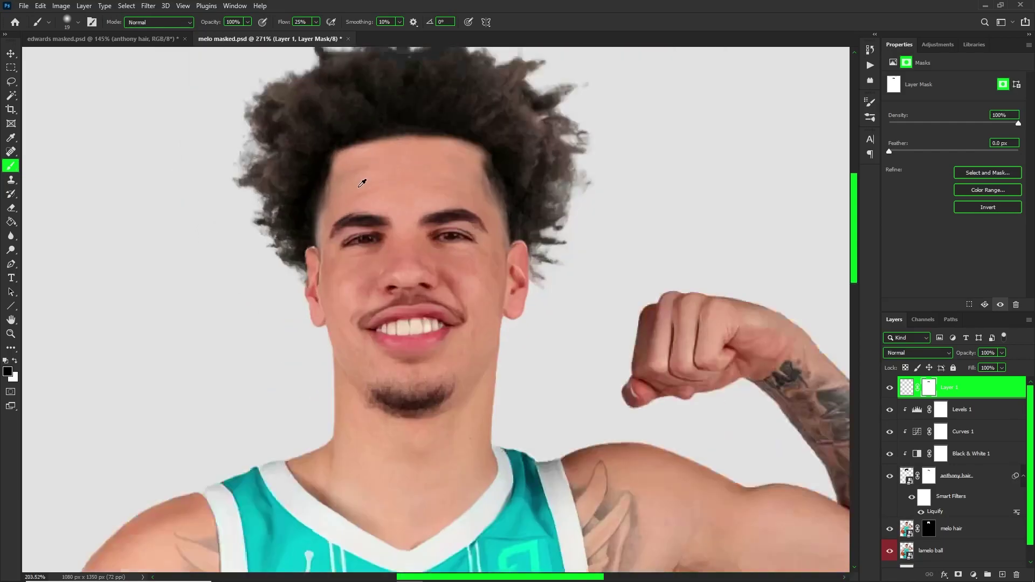
Step: Refine the patch's mask around the hairline corners and temples so its edges blend into the hair
{"action": "scroll", "coordinate": [397, 162], "scroll_direction": "up", "scroll_amount": 12}
{"action": "mouse_move", "coordinate": [477, 147]}
{"action": "left_mouse_down"}
{"action": "mouse_move", "coordinate": [502, 168]}
{"action": "mouse_move", "coordinate": [445, 139]}
{"action": "mouse_move", "coordinate": [330, 138]}
{"action": "mouse_move", "coordinate": [415, 128]}
{"action": "mouse_move", "coordinate": [302, 142]}
{"action": "mouse_move", "coordinate": [236, 165]}
{"action": "mouse_move", "coordinate": [300, 139]}
{"action": "mouse_move", "coordinate": [250, 161]}
{"action": "mouse_move", "coordinate": [239, 187]}
{"action": "mouse_move", "coordinate": [271, 141]}
{"action": "mouse_move", "coordinate": [257, 242]}
{"action": "left_mouse_up"}
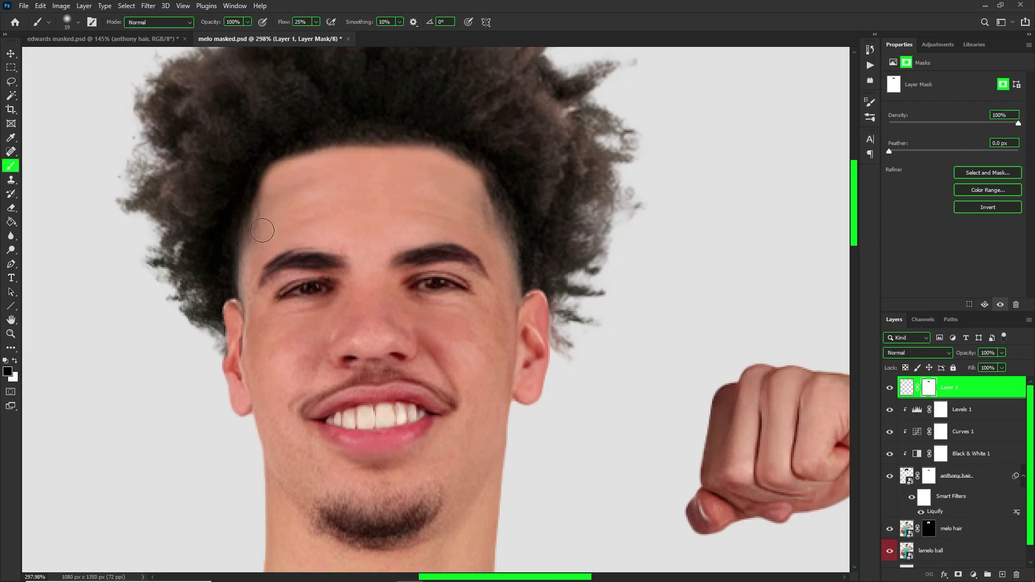
{"action": "scroll", "coordinate": [276, 232], "scroll_direction": "down", "scroll_amount": 8}
{"action": "scroll", "coordinate": [298, 168], "scroll_direction": "up", "scroll_amount": 2}
{"action": "scroll", "coordinate": [285, 261], "scroll_direction": "up", "scroll_amount": 9}
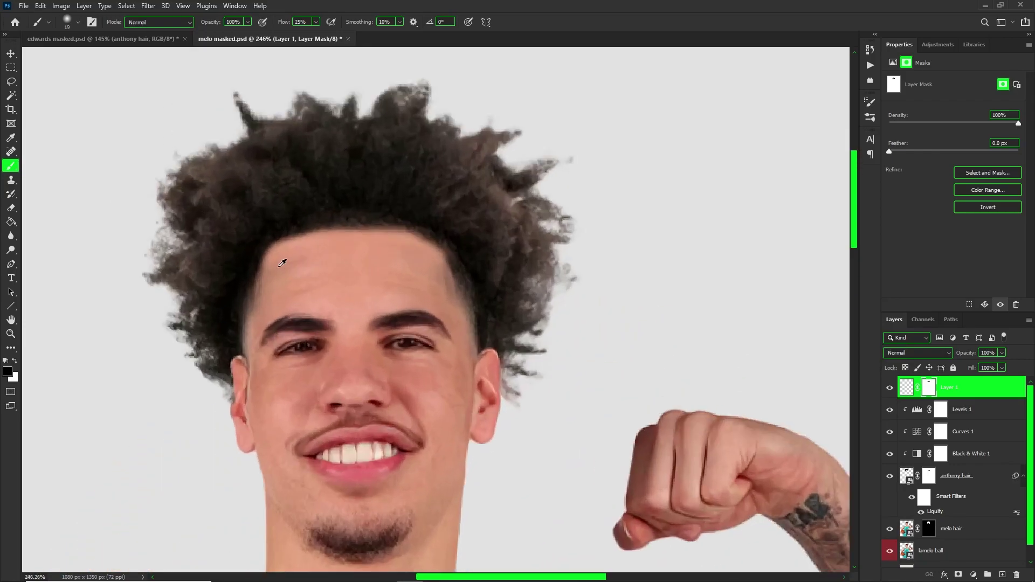
Step: Add a Curves adjustment clipped to the forehead patch and adjust its Red channel curve to match the surrounding skin
{"action": "left_click", "coordinate": [973, 575]}
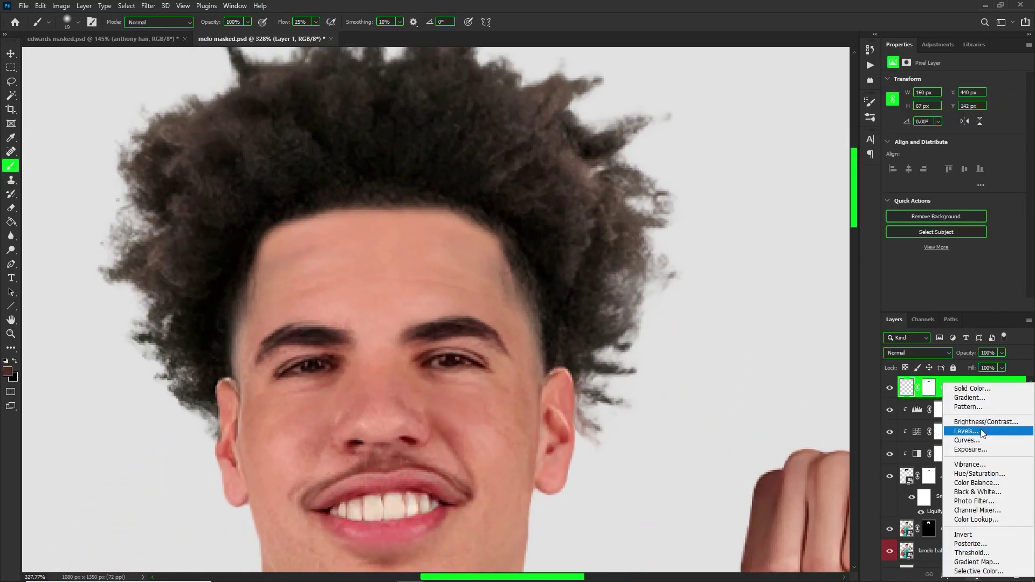
{"action": "left_click", "coordinate": [975, 436]}
{"action": "left_click", "coordinate": [970, 398], "text": "alt"}
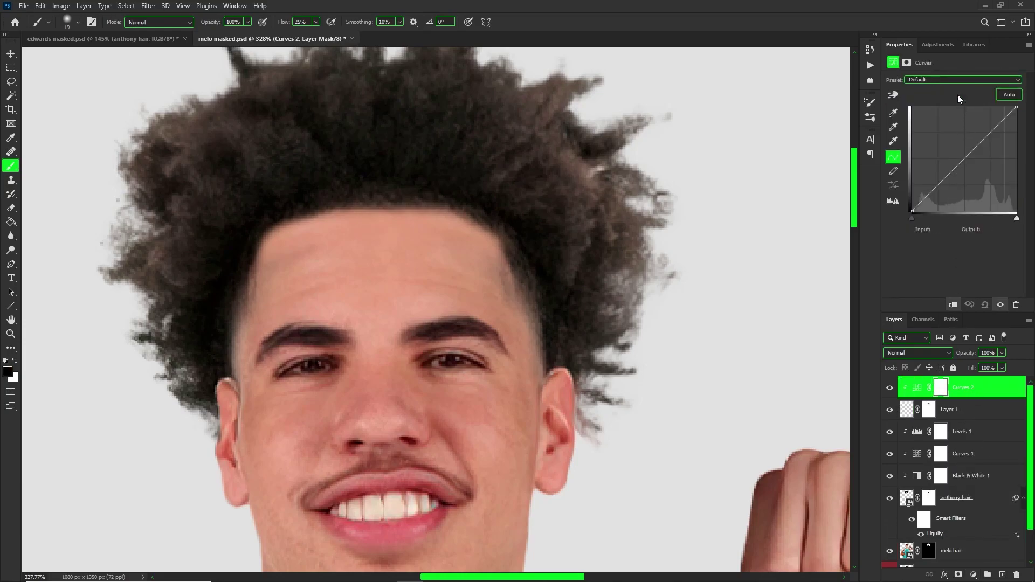
{"action": "left_click", "coordinate": [958, 98]}
{"action": "left_click", "coordinate": [949, 112]}
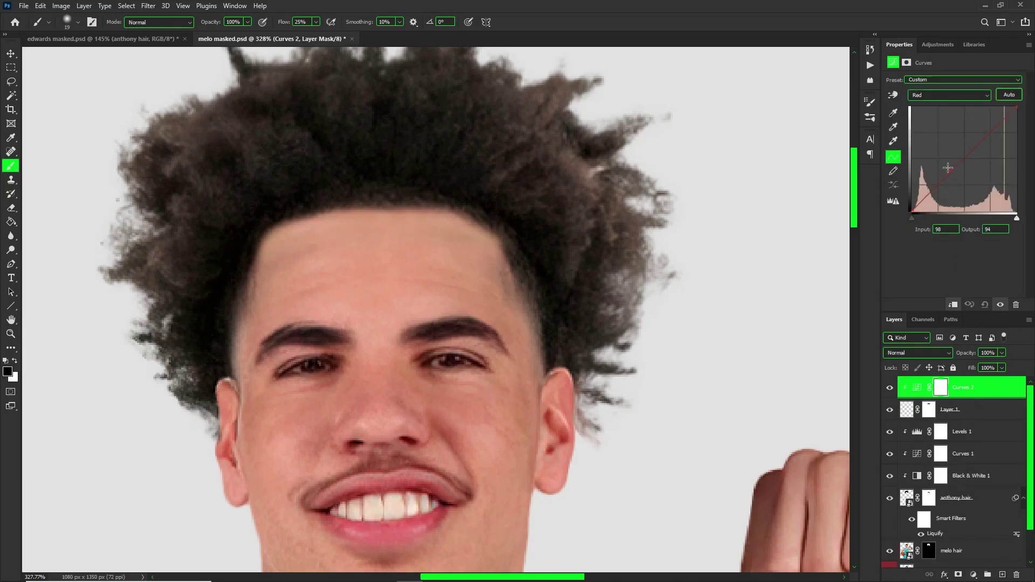
{"action": "left_click_drag", "start_coordinate": [948, 168], "coordinate": [990, 226]}
Step: Add another Curves adjustment at the top of the stack and delete the mask from the "Curves 2" layer
{"action": "left_click", "coordinate": [964, 385]}
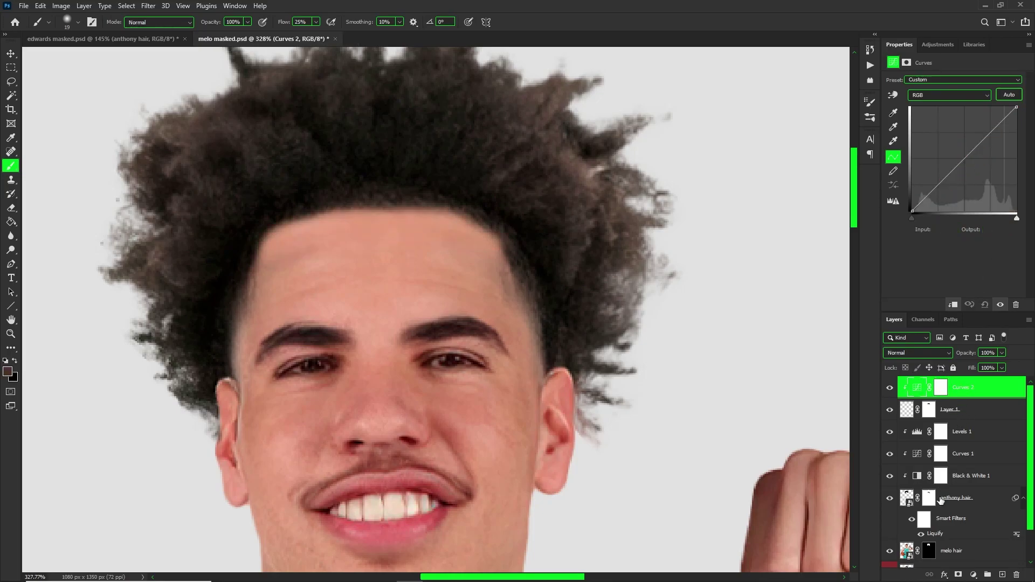
{"action": "left_click", "coordinate": [973, 574]}
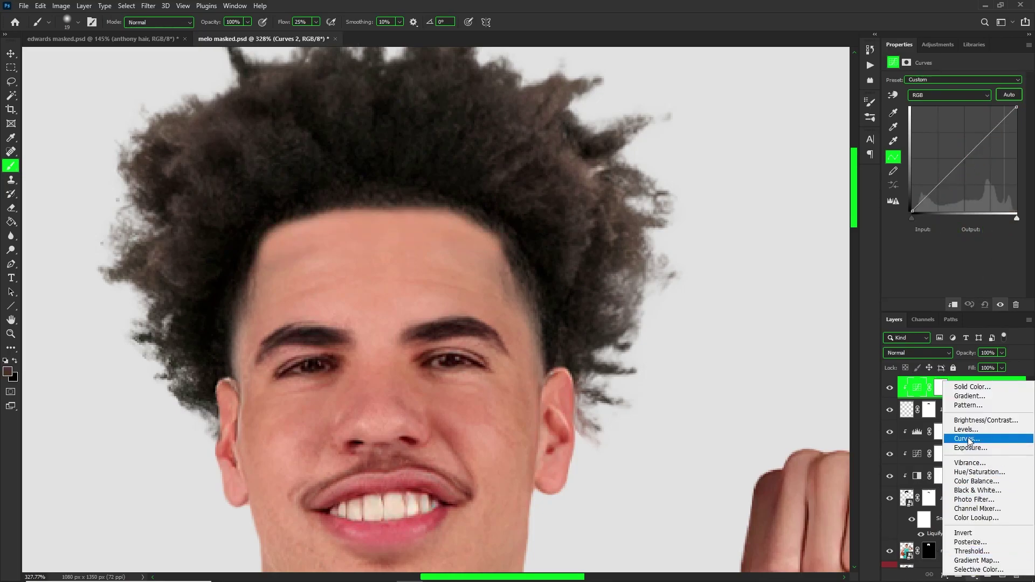
{"action": "left_click", "coordinate": [968, 439]}
{"action": "left_click", "coordinate": [971, 409]}
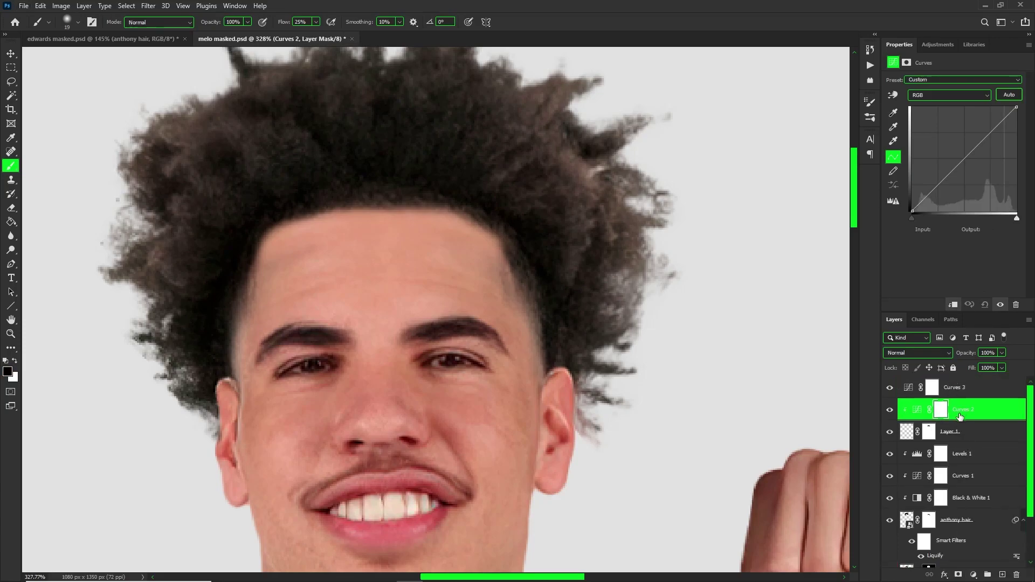
{"action": "left_click", "coordinate": [970, 387]}
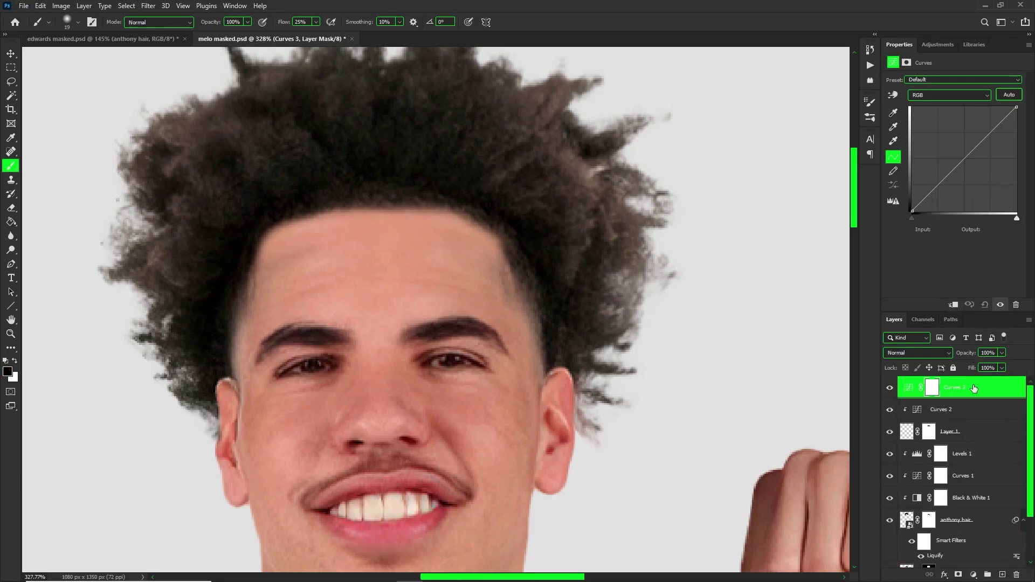
Step: Darken the "Curves 2" RGB curve with a point at input 107, output 69, and hide the effect behind a black mask
{"action": "left_click", "coordinate": [890, 431]}
{"action": "left_click", "coordinate": [949, 410]}
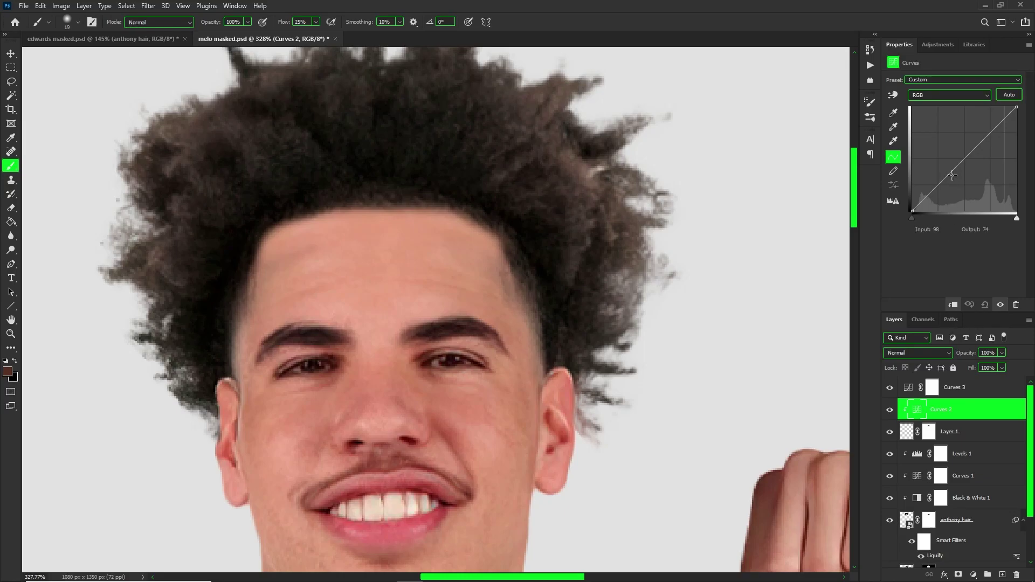
{"action": "left_click_drag", "start_coordinate": [953, 175], "coordinate": [955, 182]}
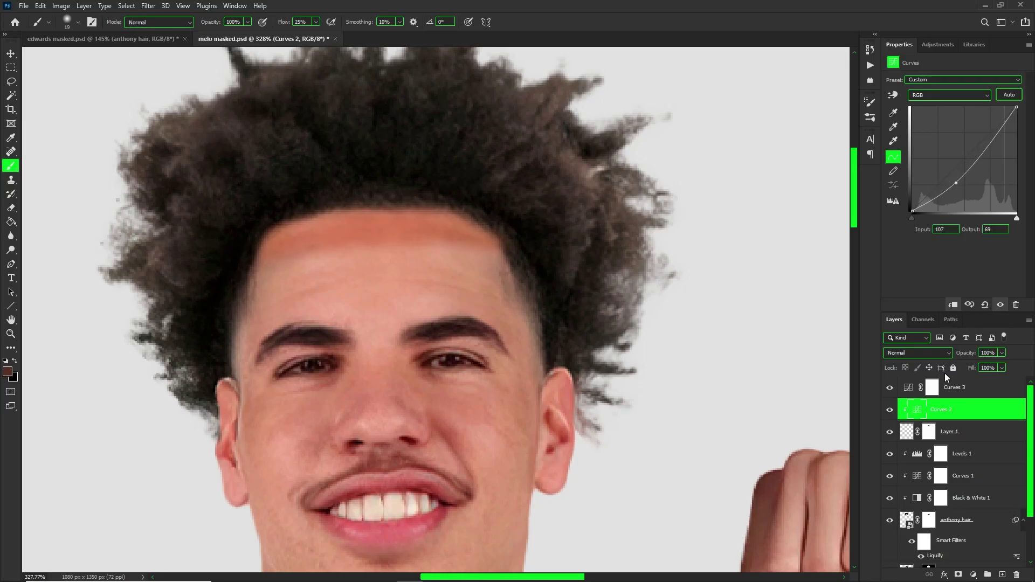
{"action": "left_click", "coordinate": [957, 575], "text": "alt"}
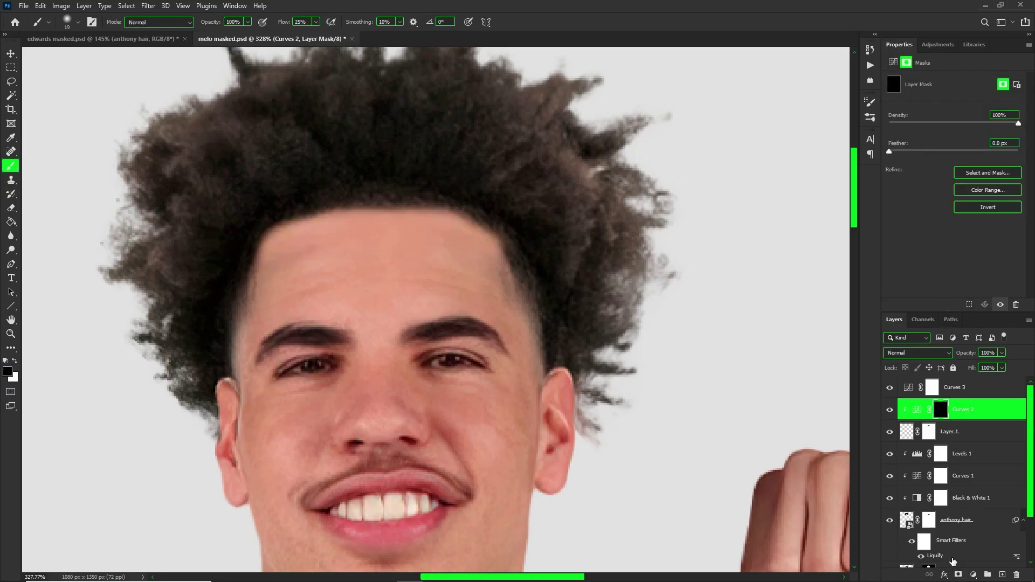
Step: Paint white on the "Curves 2" mask along the forehead's hairline and temples to reveal the darkening there
{"action": "key", "text": "x"}
{"action": "mouse_move", "coordinate": [280, 212]}
{"action": "left_mouse_down"}
{"action": "mouse_move", "coordinate": [306, 213]}
{"action": "mouse_move", "coordinate": [205, 235]}
{"action": "mouse_move", "coordinate": [485, 180]}
{"action": "mouse_move", "coordinate": [545, 257]}
{"action": "mouse_move", "coordinate": [591, 343]}
{"action": "left_mouse_up"}
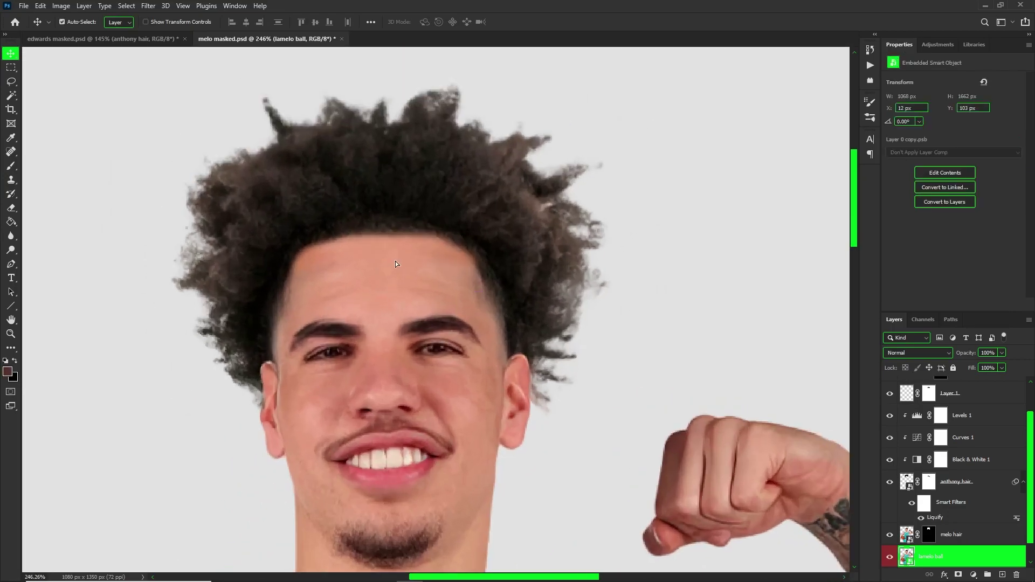
{"action": "left_click", "coordinate": [395, 270]}
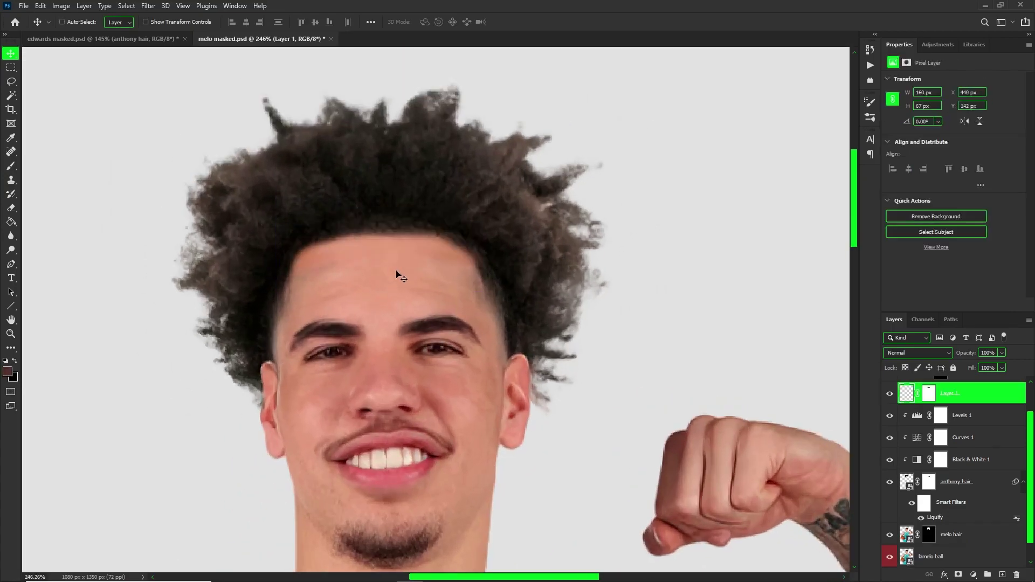
{"action": "left_click", "coordinate": [387, 262]}
{"action": "scroll", "coordinate": [384, 262], "scroll_direction": "down", "scroll_amount": 7}
{"action": "scroll", "coordinate": [372, 275], "scroll_direction": "up", "scroll_amount": 1}
{"action": "left_click_drag", "start_coordinate": [350, 276], "coordinate": [371, 304]}
{"action": "key", "text": "ctrl+z"}
Step: Add a Color Balance adjustment above "Levels 1" in the afro's clipped stack and set its midtones Cyan–Red value to +37
{"action": "scroll", "coordinate": [364, 246], "scroll_direction": "down", "scroll_amount": 6}
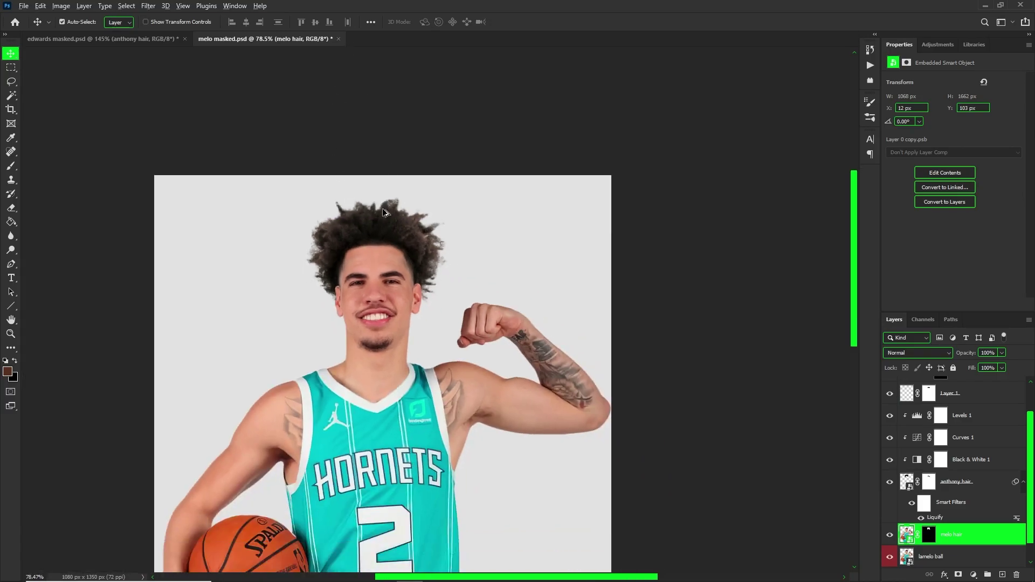
{"action": "scroll", "coordinate": [388, 210], "scroll_direction": "down", "scroll_amount": 1}
{"action": "scroll", "coordinate": [469, 129], "scroll_direction": "down", "scroll_amount": 1}
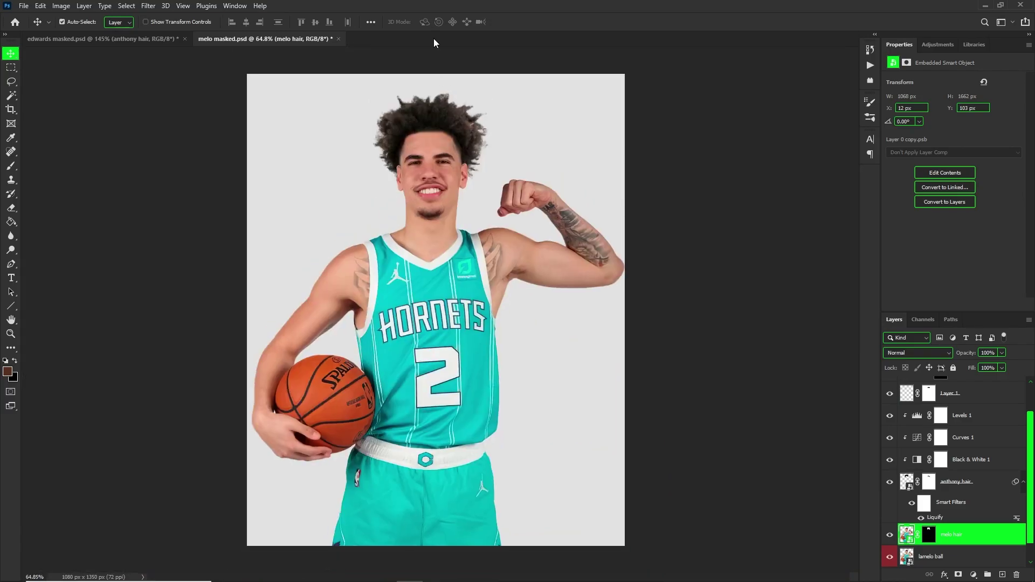
{"action": "scroll", "coordinate": [443, 65], "scroll_direction": "up", "scroll_amount": 11}
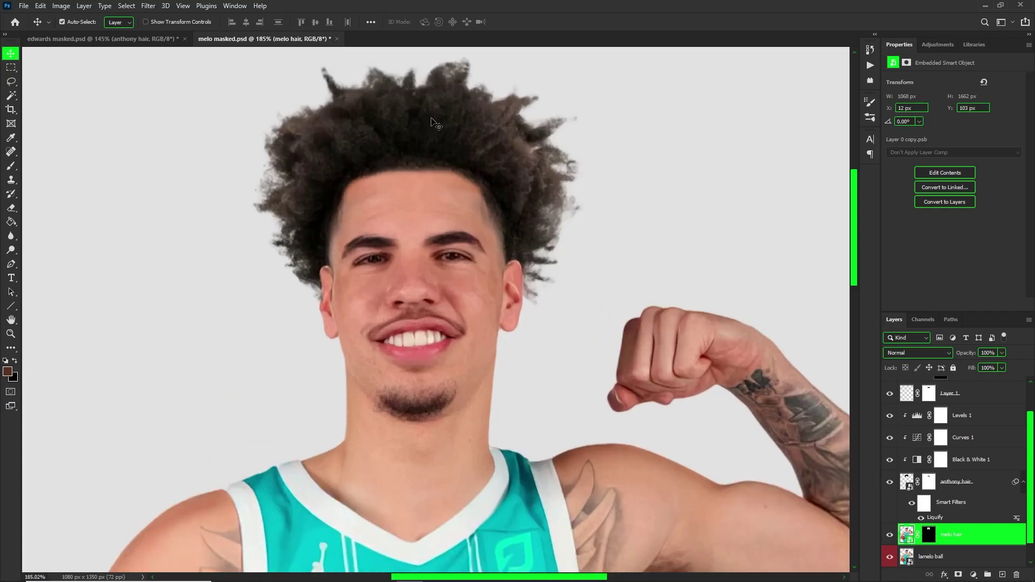
{"action": "left_click", "coordinate": [436, 121]}
{"action": "left_click", "coordinate": [975, 418]}
{"action": "left_click", "coordinate": [974, 574]}
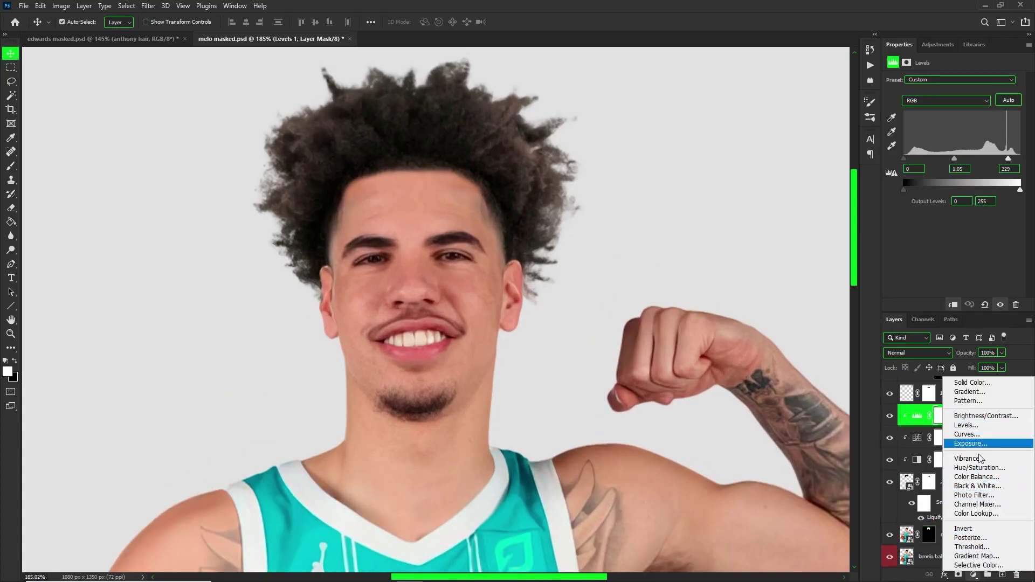
{"action": "left_click", "coordinate": [976, 477]}
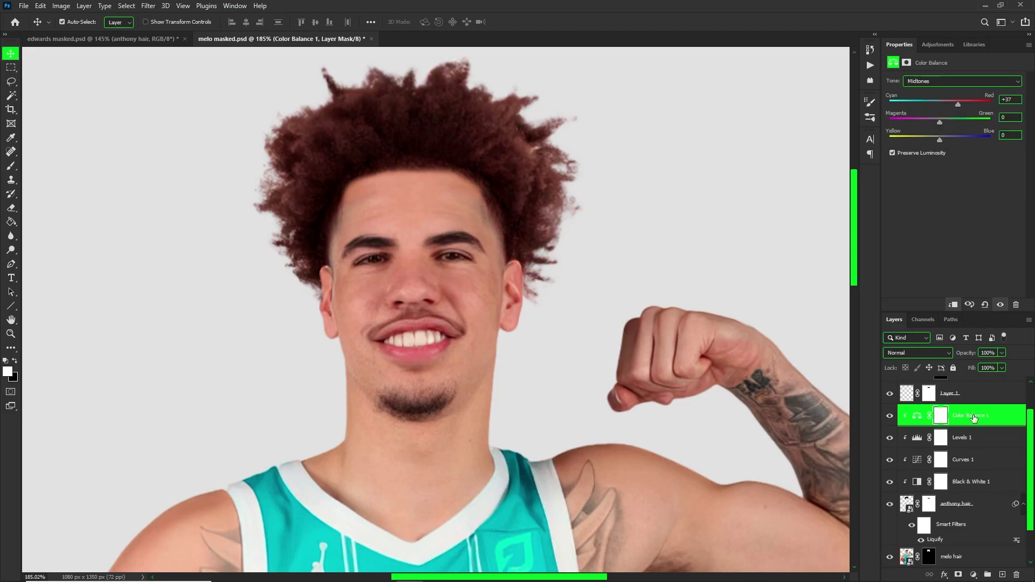
Step: Invert the Color Balance mask to black and paint white over the afro at up to 100% flow to reveal the red tint
{"action": "left_click", "coordinate": [943, 417]}
{"action": "key", "text": "ctrl+i"}
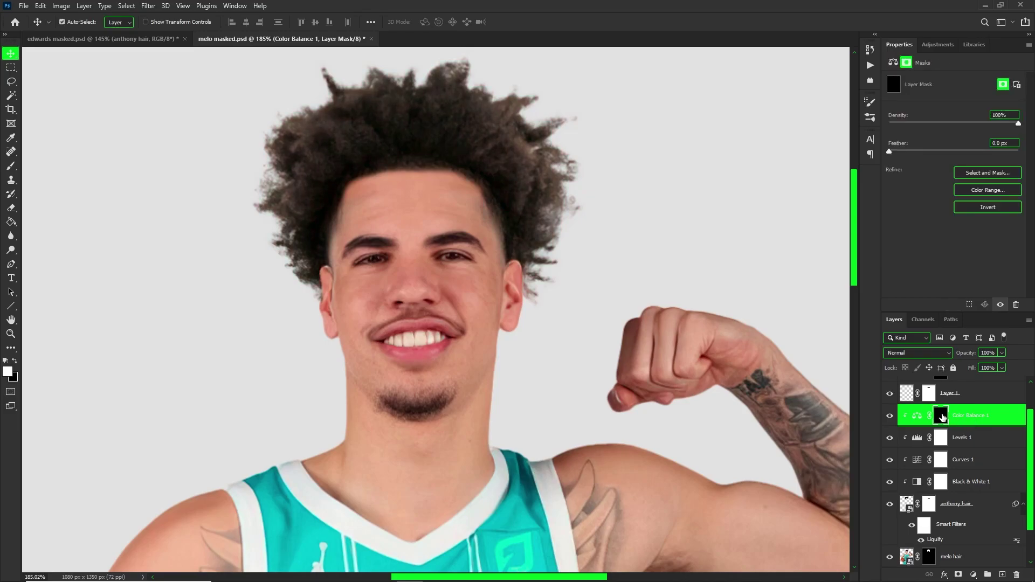
{"action": "key", "text": "b"}
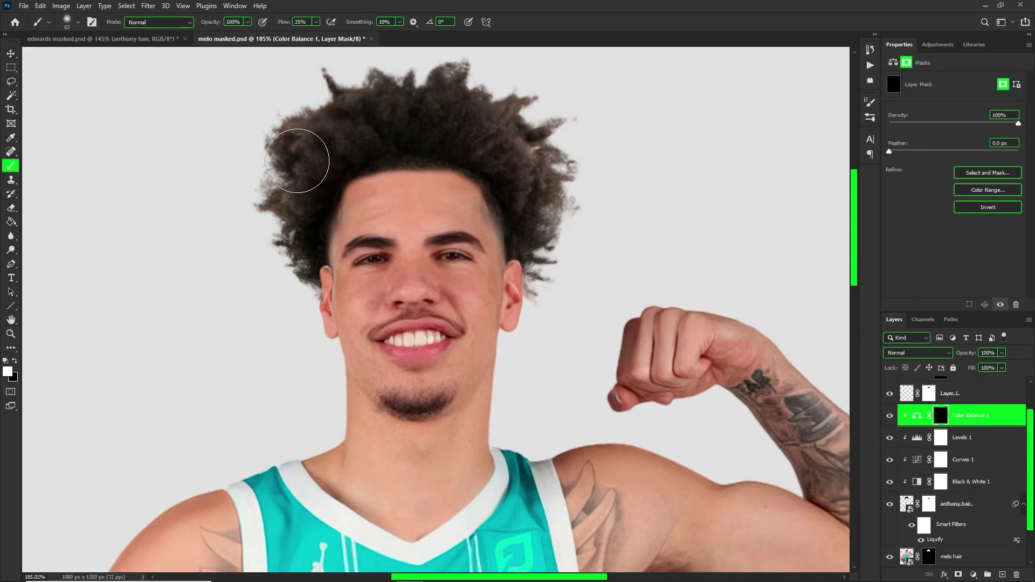
{"action": "mouse_move", "coordinate": [301, 161]}
{"action": "left_mouse_down"}
{"action": "mouse_move", "coordinate": [330, 125]}
{"action": "mouse_move", "coordinate": [282, 230]}
{"action": "mouse_move", "coordinate": [287, 260]}
{"action": "mouse_move", "coordinate": [362, 119]}
{"action": "mouse_move", "coordinate": [421, 125]}
{"action": "mouse_move", "coordinate": [323, 150]}
{"action": "mouse_move", "coordinate": [439, 143]}
{"action": "mouse_move", "coordinate": [411, 138]}
{"action": "mouse_move", "coordinate": [481, 129]}
{"action": "mouse_move", "coordinate": [404, 92]}
{"action": "mouse_move", "coordinate": [464, 99]}
{"action": "mouse_move", "coordinate": [359, 80]}
{"action": "left_mouse_up"}
{"action": "left_click", "coordinate": [317, 22]}
{"action": "left_click_drag", "start_coordinate": [315, 34], "coordinate": [356, 35]}
{"action": "mouse_move", "coordinate": [541, 145]}
{"action": "left_mouse_down"}
{"action": "mouse_move", "coordinate": [531, 190]}
{"action": "mouse_move", "coordinate": [512, 159]}
{"action": "mouse_move", "coordinate": [550, 237]}
{"action": "mouse_move", "coordinate": [539, 232]}
{"action": "mouse_move", "coordinate": [549, 300]}
{"action": "left_mouse_up"}
{"action": "key", "text": "bracketleft"}
{"action": "mouse_move", "coordinate": [319, 168]}
{"action": "left_mouse_down"}
{"action": "mouse_move", "coordinate": [294, 190]}
{"action": "mouse_move", "coordinate": [295, 286]}
{"action": "mouse_move", "coordinate": [317, 169]}
{"action": "mouse_move", "coordinate": [292, 213]}
{"action": "left_mouse_up"}
Step: Reduce the Color Balance layer's fill to 45% to soften the red tint on the afro
{"action": "scroll", "coordinate": [351, 117], "scroll_direction": "down", "scroll_amount": 5}
{"action": "scroll", "coordinate": [351, 118], "scroll_direction": "down", "scroll_amount": 2}
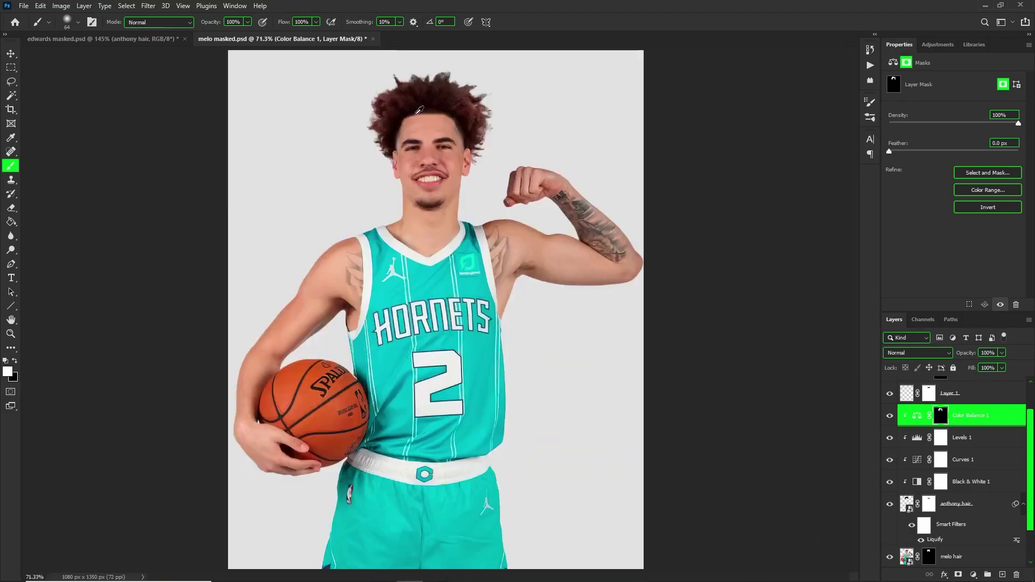
{"action": "scroll", "coordinate": [466, 120], "scroll_direction": "up", "scroll_amount": 4}
{"action": "scroll", "coordinate": [474, 196], "scroll_direction": "up", "scroll_amount": 3}
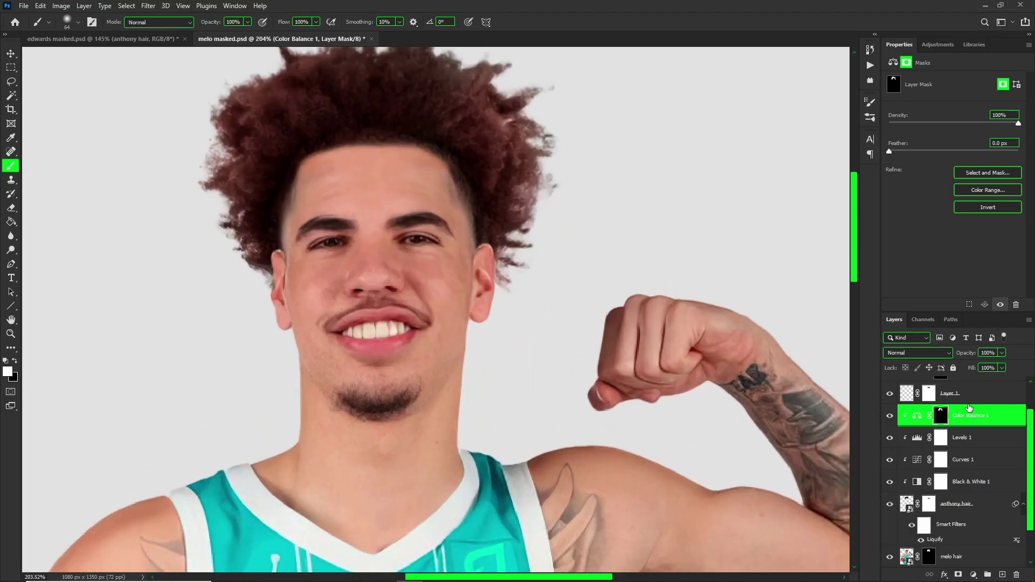
{"action": "left_click_drag", "start_coordinate": [971, 379], "coordinate": [975, 379]}
{"action": "scroll", "coordinate": [454, 127], "scroll_direction": "down", "scroll_amount": 8}
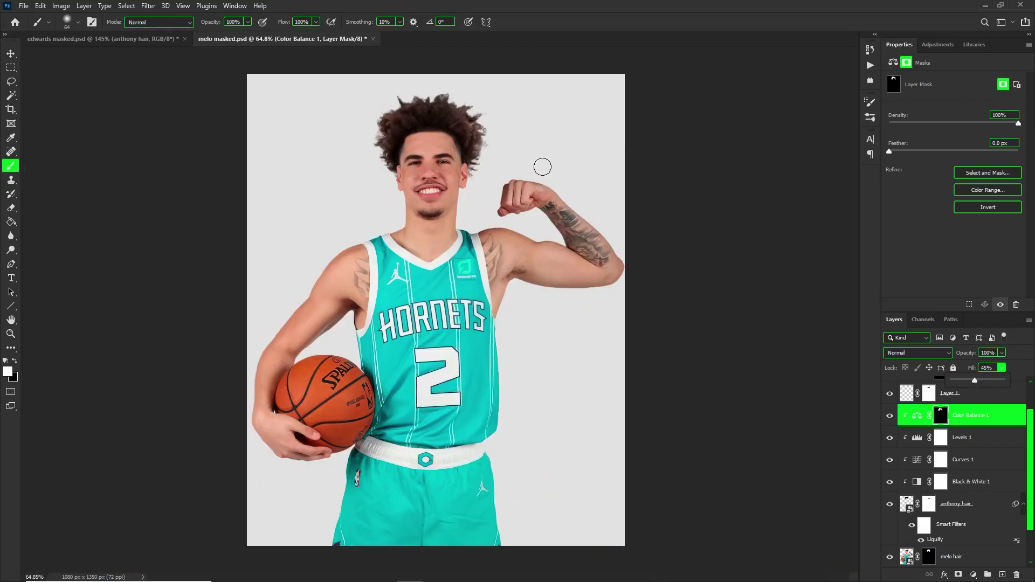
Step: Switch to edwards masked.psd and hide the "anthony hair", "anthony folded" and "Layer 0 copy" layers
{"action": "left_click", "coordinate": [128, 34]}
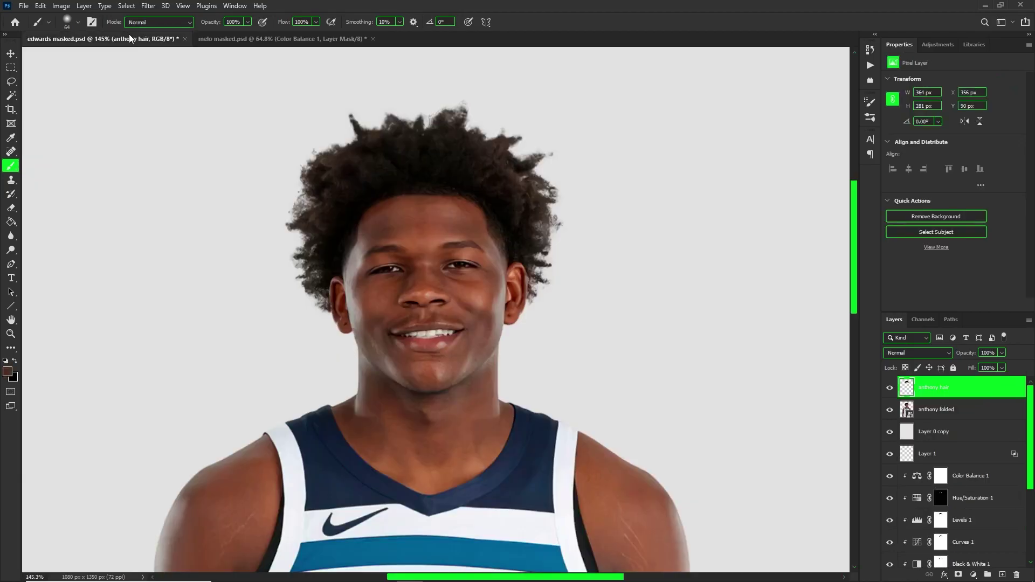
{"action": "scroll", "coordinate": [392, 206], "scroll_direction": "down", "scroll_amount": 5}
{"action": "left_click", "coordinate": [890, 388]}
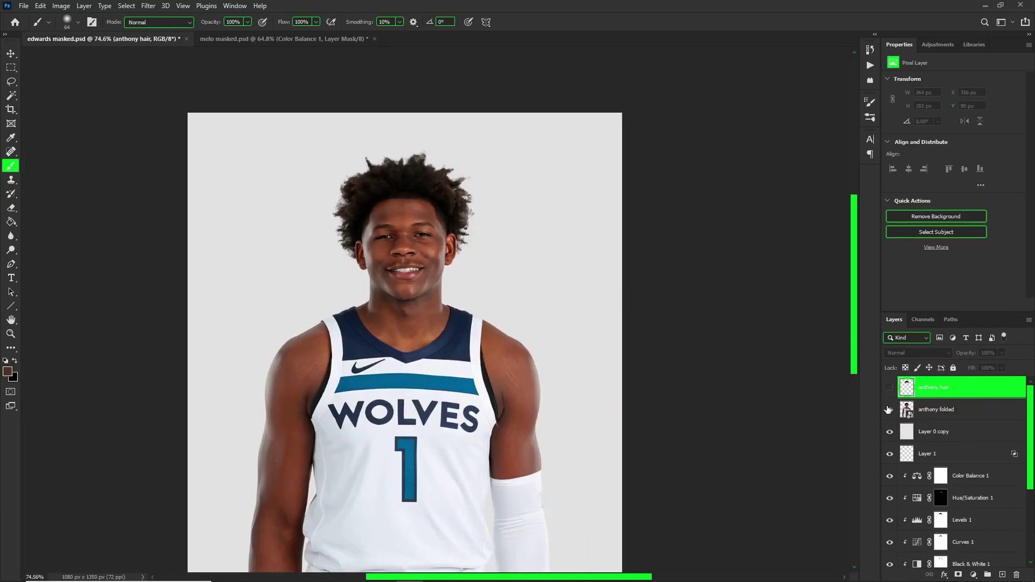
{"action": "left_click", "coordinate": [889, 409]}
{"action": "left_click", "coordinate": [889, 431]}
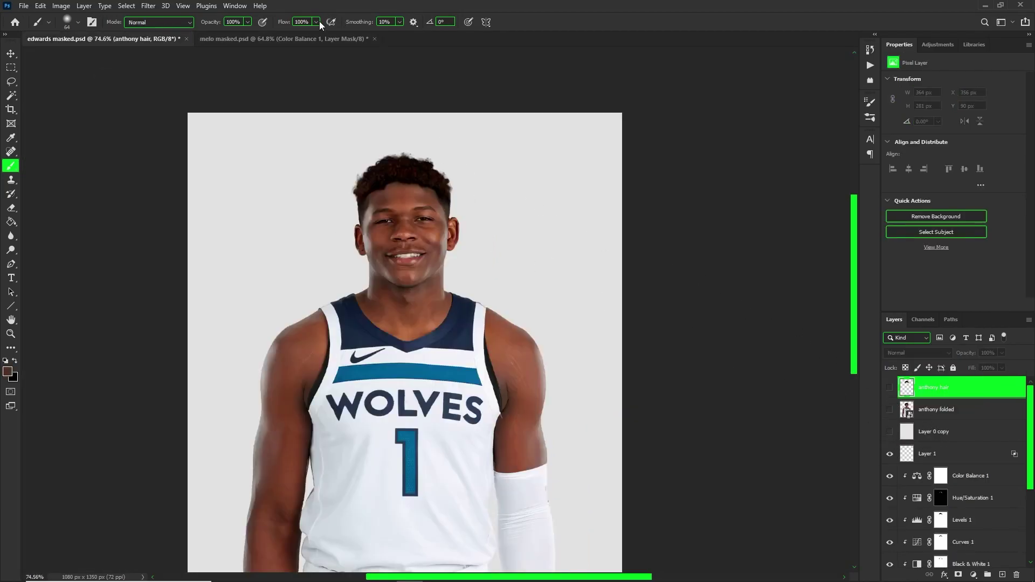
Step: Compare the swapped hairstyles in edwards masked.psd and melo masked.psd by alternating between the two documents
{"action": "left_click", "coordinate": [280, 43]}
{"action": "left_click", "coordinate": [116, 35]}
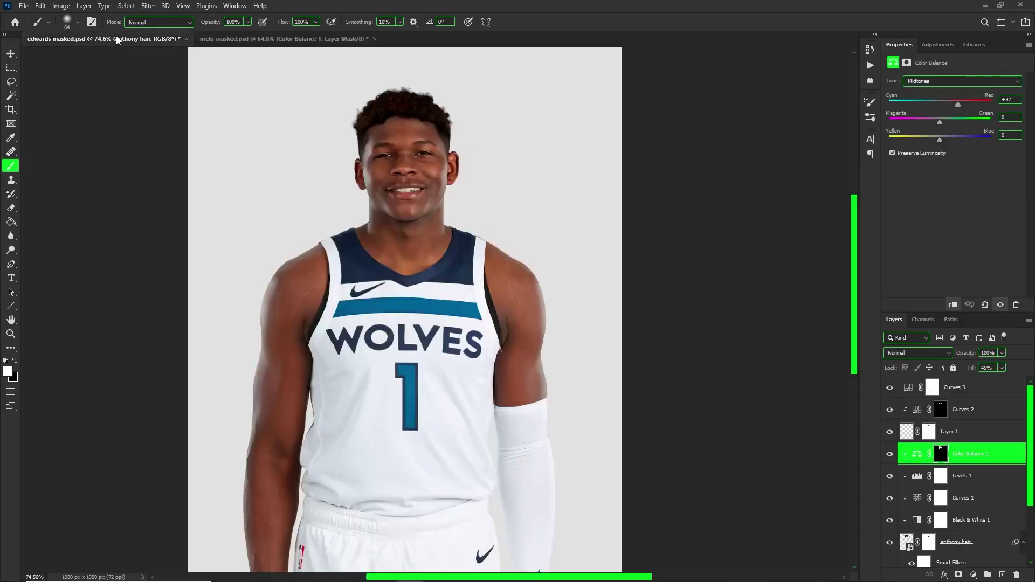
{"action": "left_click", "coordinate": [244, 44]}
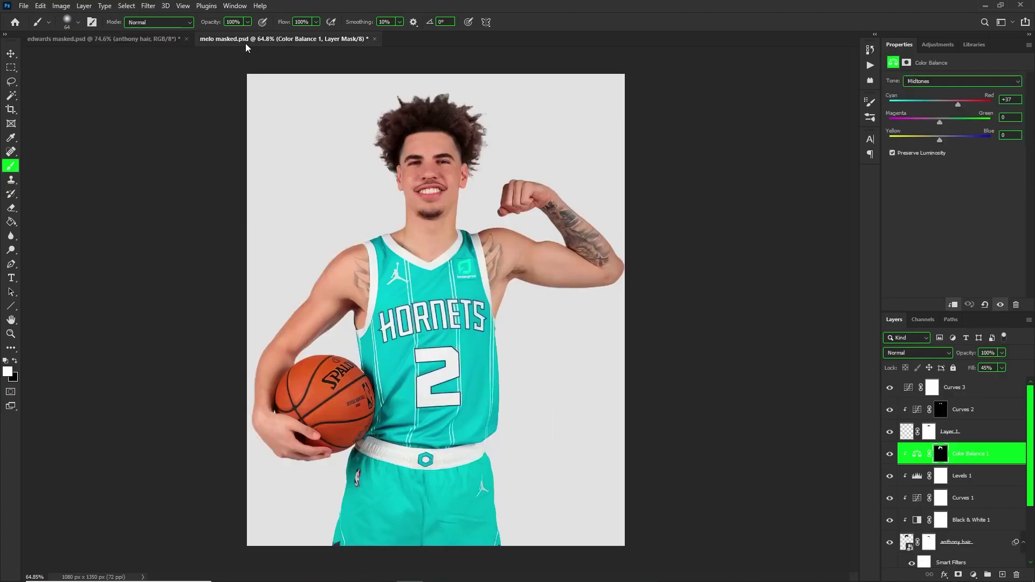
{"action": "left_click", "coordinate": [111, 38]}
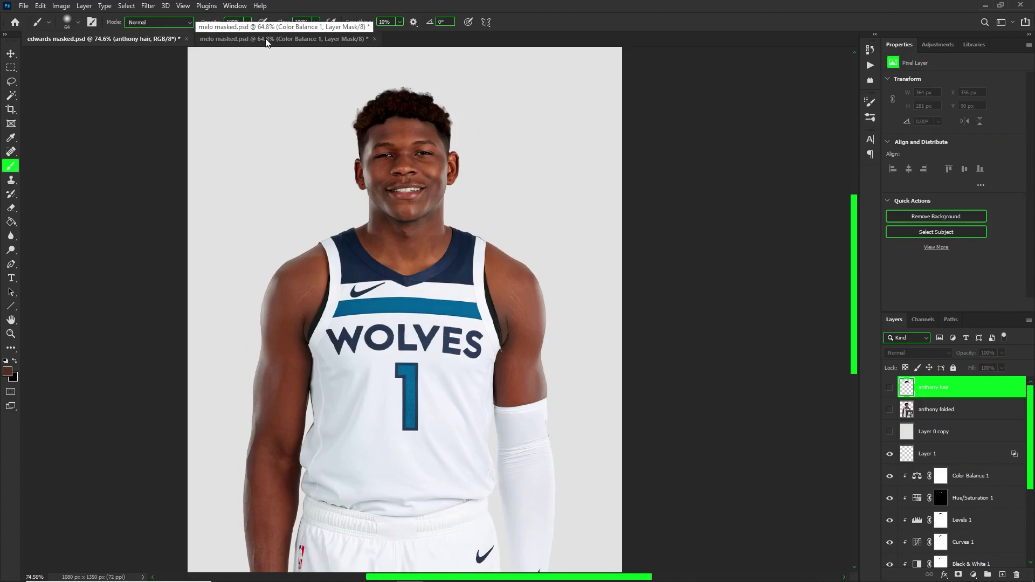
{"action": "left_click", "coordinate": [267, 39]}
{"action": "left_click", "coordinate": [130, 35]}
Step: Add a Hue/Saturation adjustment above "Color Balance 1", clipped to the layers below, with its saturation set to -73
{"action": "key", "text": "v"}
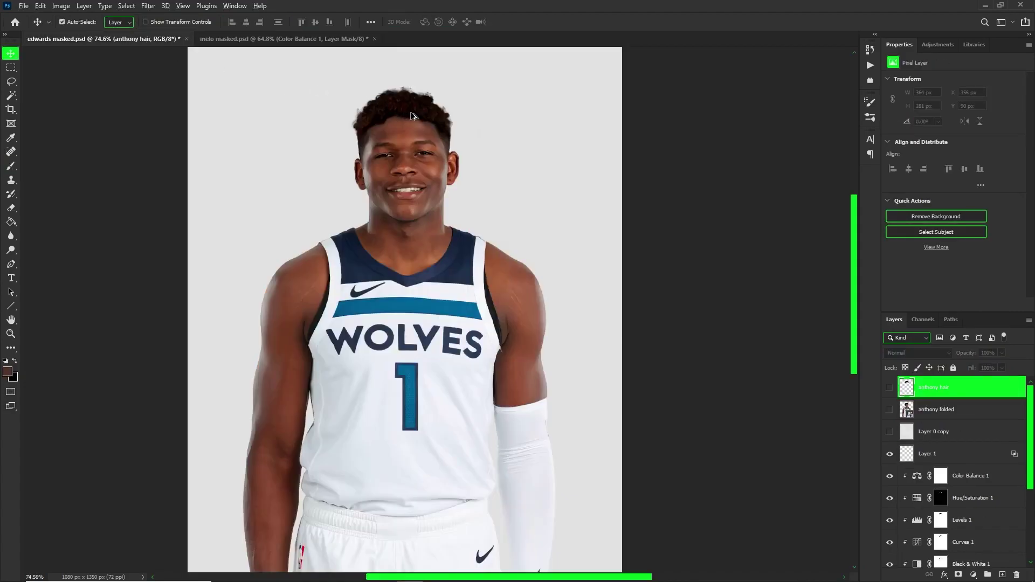
{"action": "scroll", "coordinate": [411, 116], "scroll_direction": "up", "scroll_amount": 3}
{"action": "left_click", "coordinate": [963, 448]}
{"action": "left_click", "coordinate": [968, 485]}
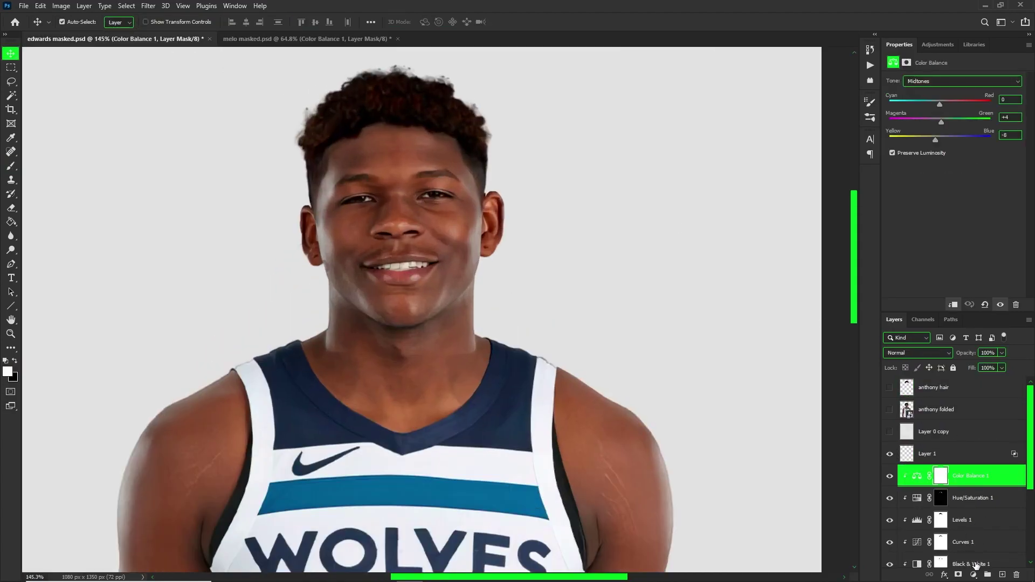
{"action": "left_click", "coordinate": [974, 574]}
{"action": "left_click", "coordinate": [976, 488]}
{"action": "left_click", "coordinate": [973, 484], "text": "alt"}
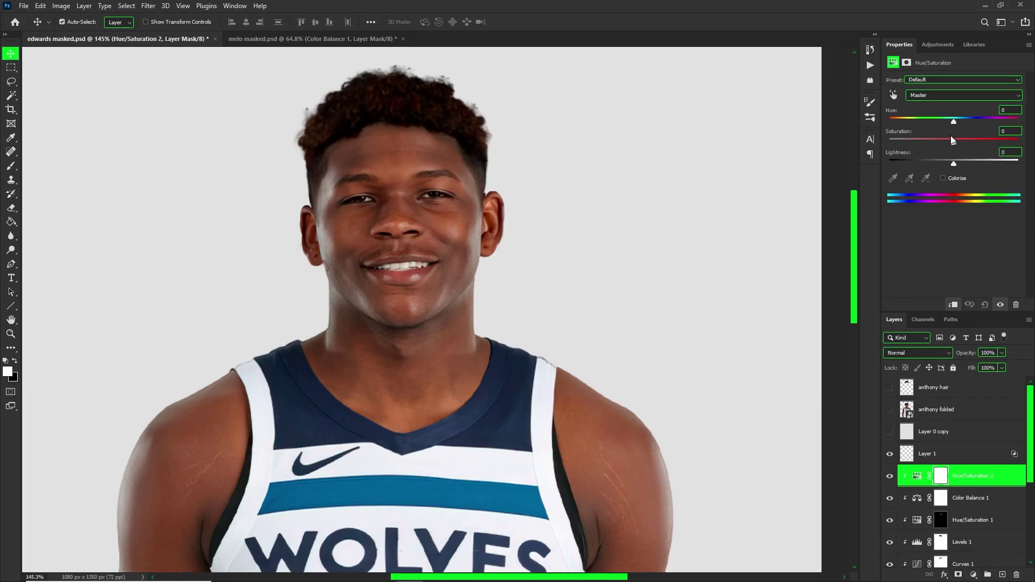
{"action": "left_click_drag", "start_coordinate": [953, 143], "coordinate": [907, 146]}
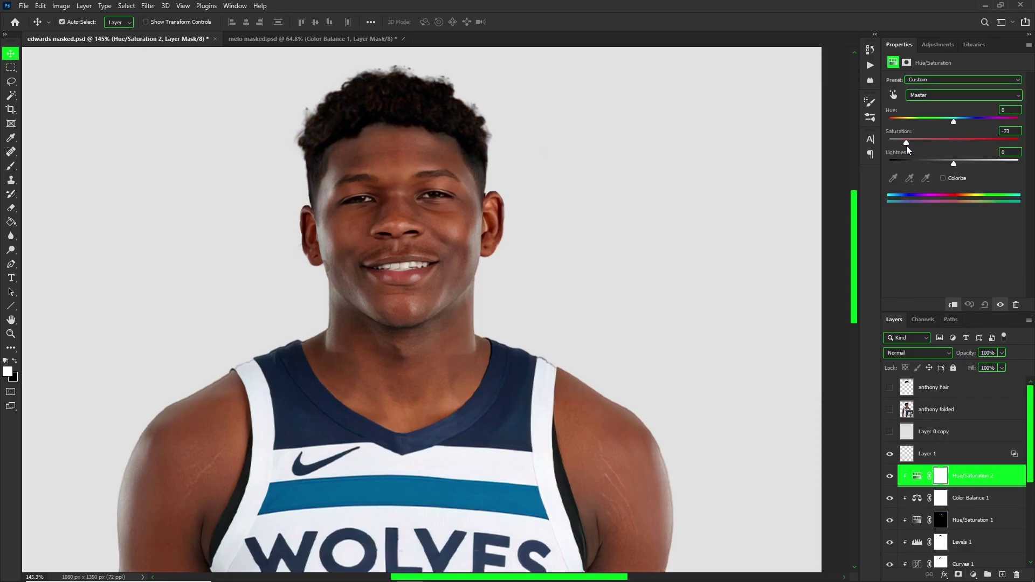
Step: Limit the desaturation to the player's hair by painting white on the inverted Hue/Saturation mask, and set the layer's fill to 52%
{"action": "left_click", "coordinate": [941, 476]}
{"action": "key", "text": "ctrl+i"}
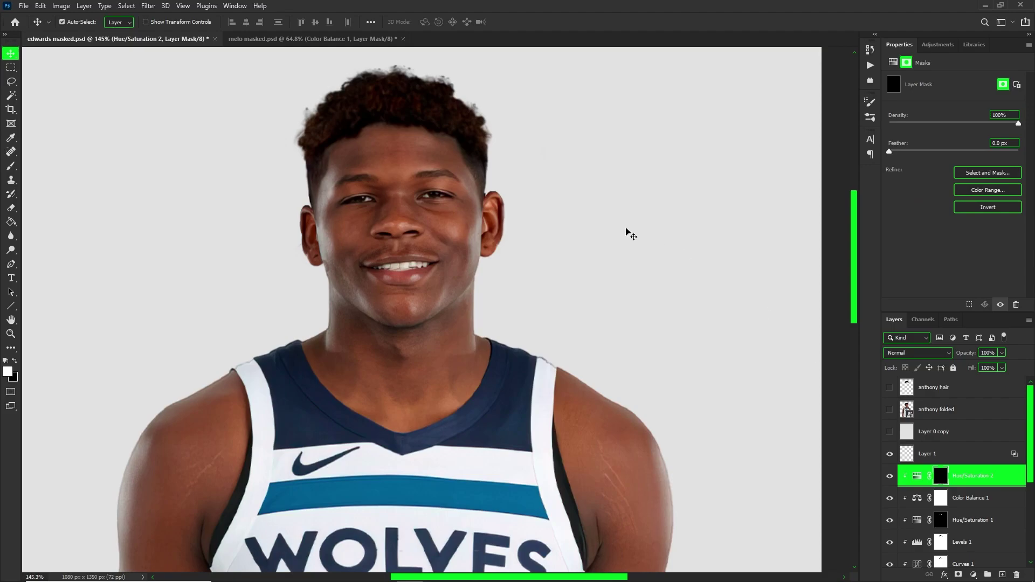
{"action": "key", "text": "b"}
{"action": "mouse_move", "coordinate": [367, 105]}
{"action": "left_mouse_down"}
{"action": "mouse_move", "coordinate": [343, 104]}
{"action": "mouse_move", "coordinate": [301, 133]}
{"action": "mouse_move", "coordinate": [388, 88]}
{"action": "mouse_move", "coordinate": [370, 97]}
{"action": "mouse_move", "coordinate": [453, 106]}
{"action": "mouse_move", "coordinate": [373, 101]}
{"action": "mouse_move", "coordinate": [459, 113]}
{"action": "mouse_move", "coordinate": [450, 114]}
{"action": "mouse_move", "coordinate": [491, 150]}
{"action": "mouse_move", "coordinate": [481, 121]}
{"action": "mouse_move", "coordinate": [363, 105]}
{"action": "mouse_move", "coordinate": [359, 48]}
{"action": "left_mouse_up"}
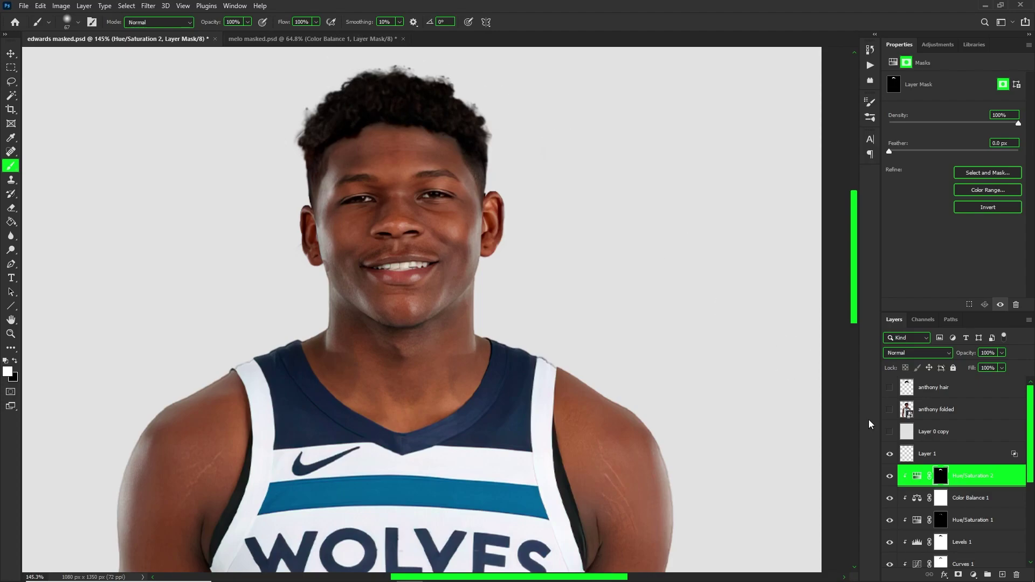
{"action": "left_click", "coordinate": [992, 367]}
{"action": "scroll", "coordinate": [532, 289], "scroll_direction": "down", "scroll_amount": 5}
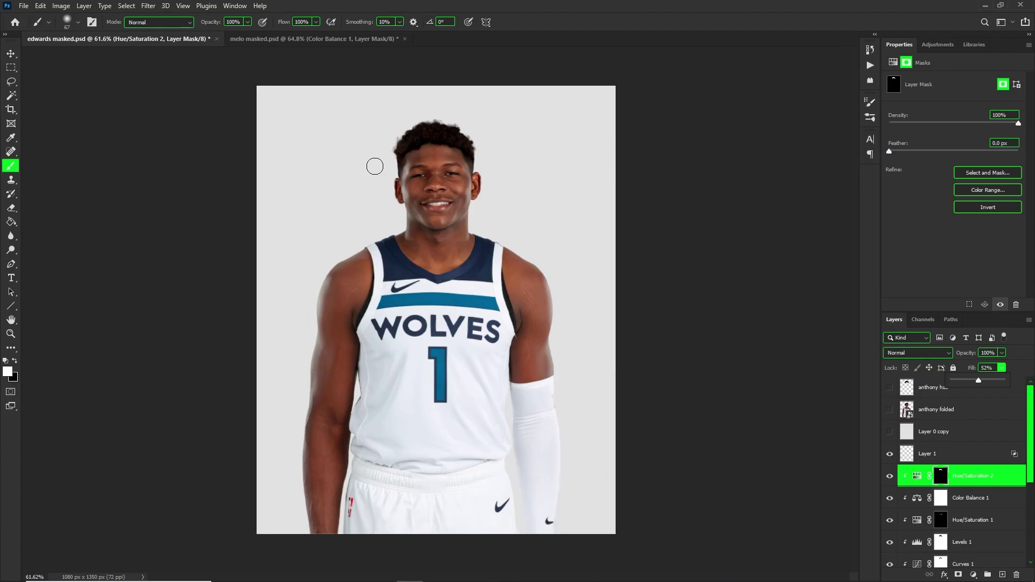